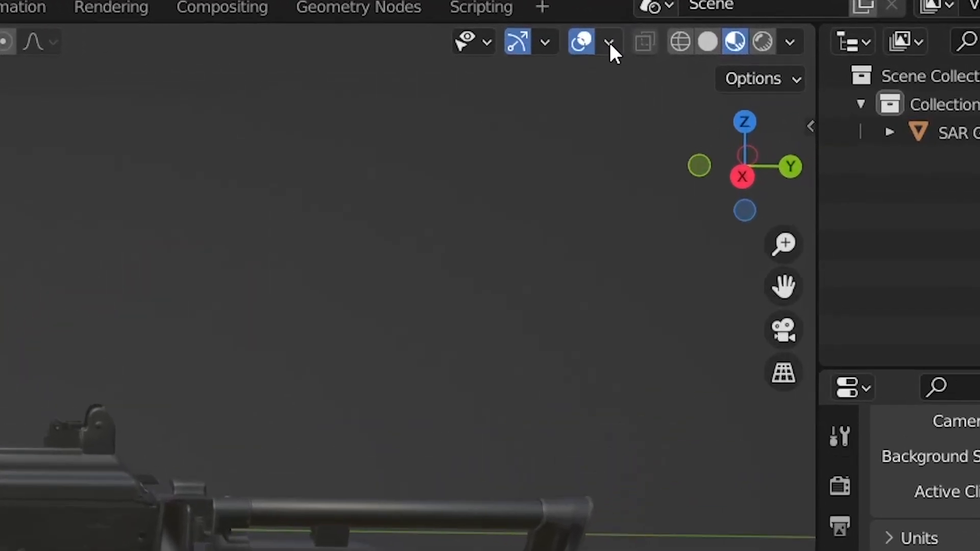
Step: Add an armature at the 3D cursor in the middle of the rifle
{"action": "left_click", "coordinate": [716, 41]}
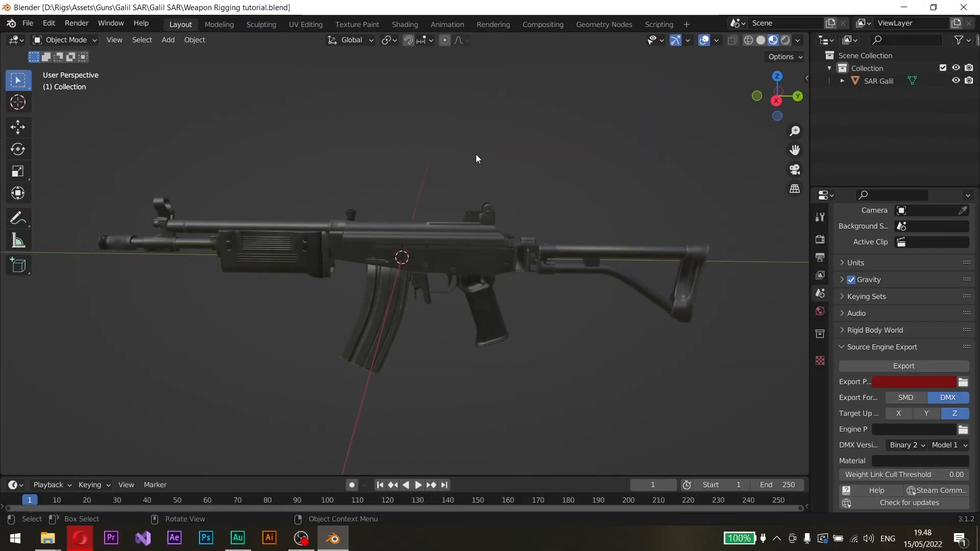
{"action": "middle_click_drag", "start_coordinate": [464, 272], "coordinate": [462, 255]}
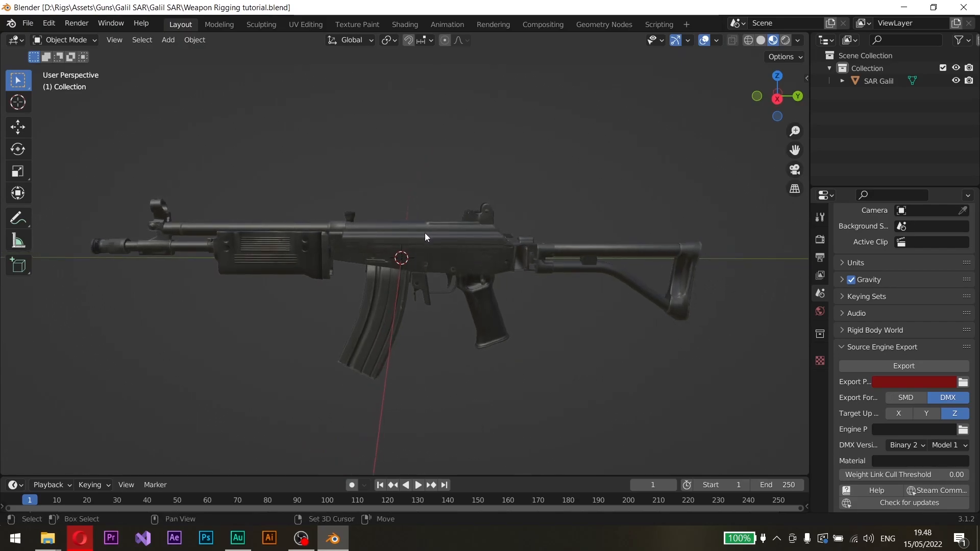
{"action": "key", "text": "shift+a"}
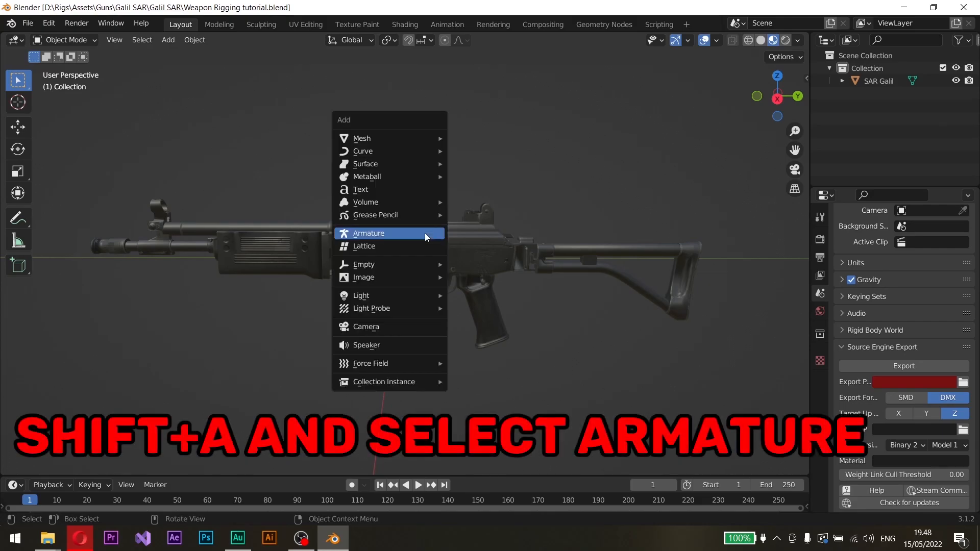
{"action": "left_click", "coordinate": [382, 233]}
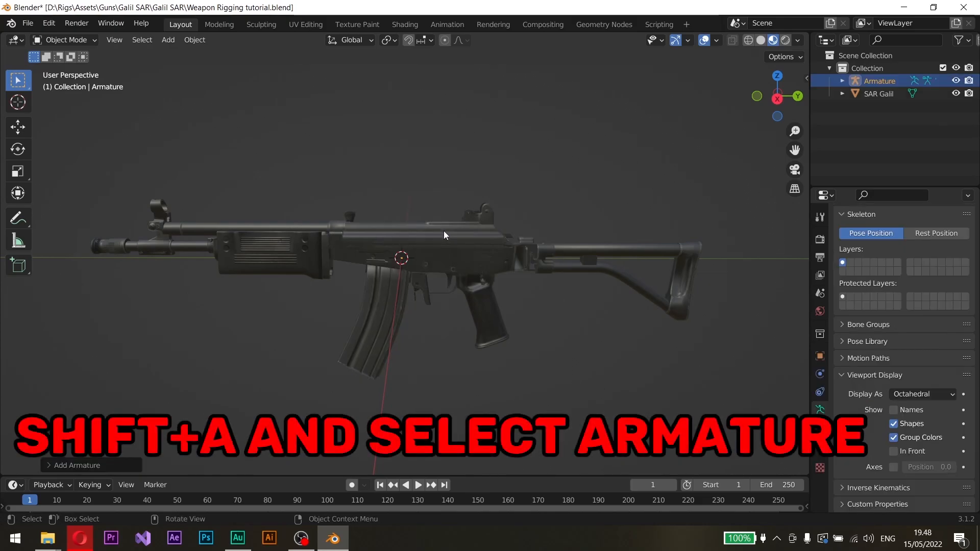
Step: Make the armature's bone display in front of the rifle mesh
{"action": "scroll", "coordinate": [443, 232], "scroll_direction": "up", "scroll_amount": 5}
{"action": "scroll", "coordinate": [443, 232], "scroll_direction": "down", "scroll_amount": 2}
{"action": "scroll", "coordinate": [443, 231], "scroll_direction": "down", "scroll_amount": 2}
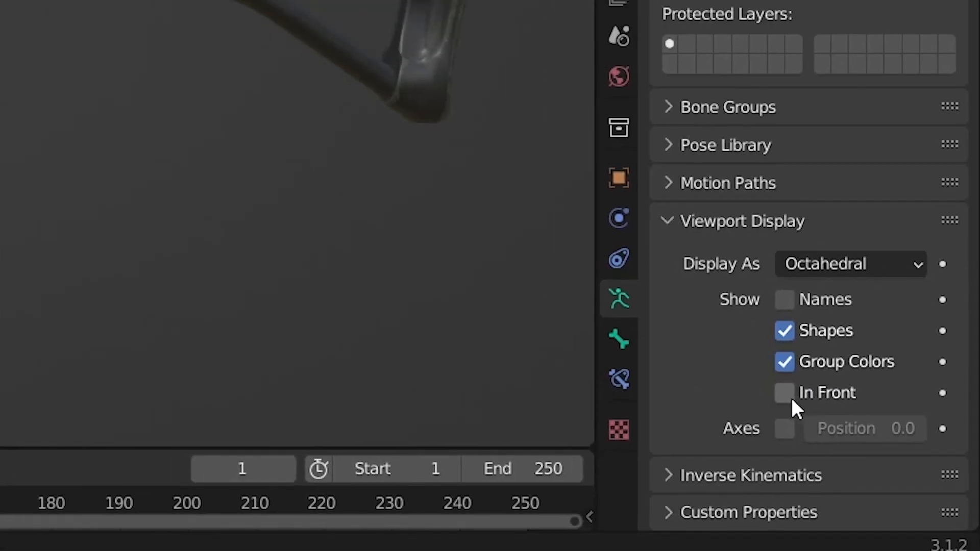
{"action": "left_click", "coordinate": [691, 343]}
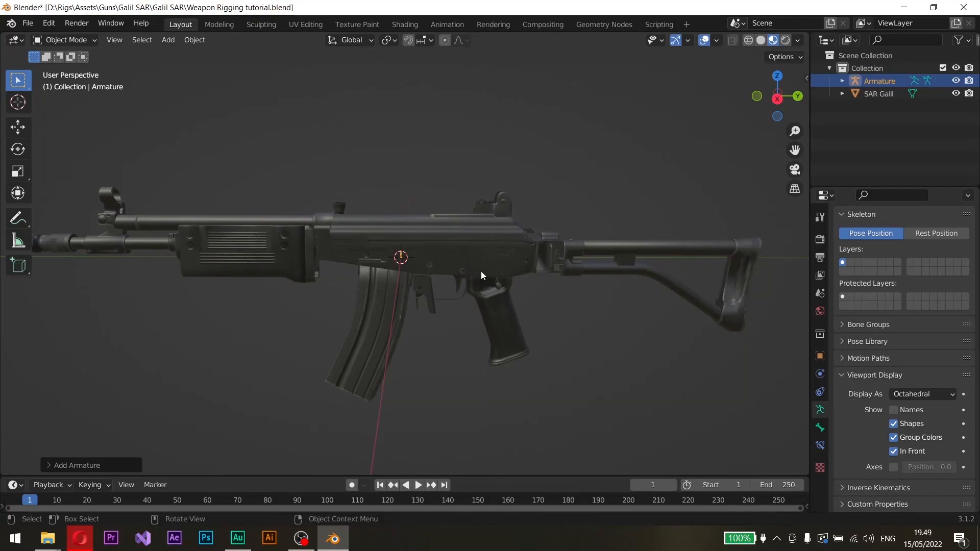
{"action": "scroll", "coordinate": [452, 261], "scroll_direction": "up", "scroll_amount": 5}
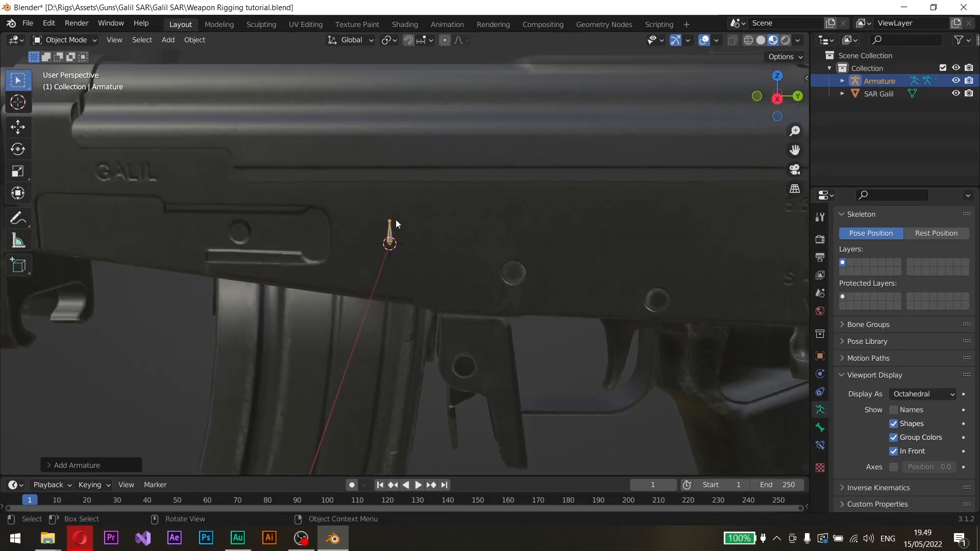
{"action": "scroll", "coordinate": [408, 227], "scroll_direction": "down", "scroll_amount": 6}
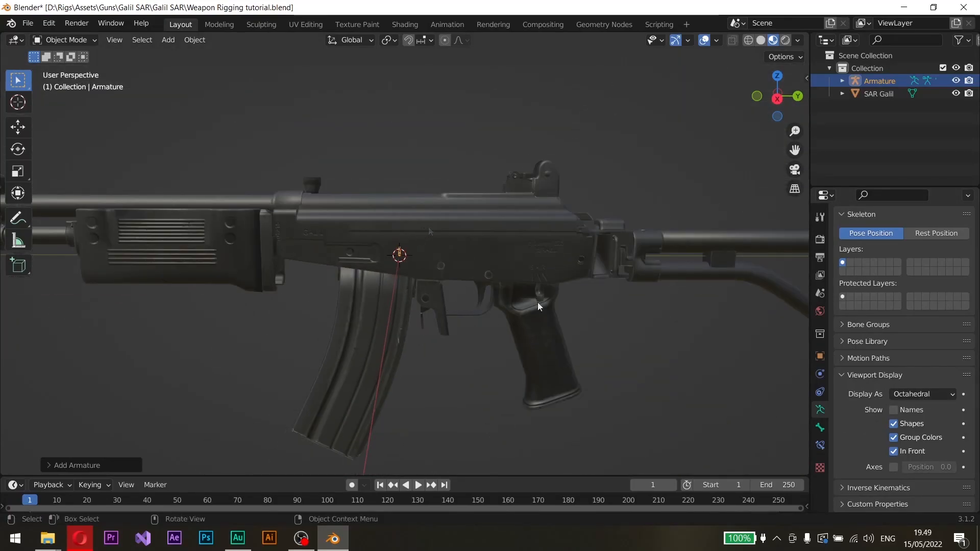
Step: Set the armature's viewport display type to B-Bone
{"action": "left_click", "coordinate": [926, 395]}
{"action": "left_click", "coordinate": [913, 448]}
{"action": "scroll", "coordinate": [435, 255], "scroll_direction": "down", "scroll_amount": 4}
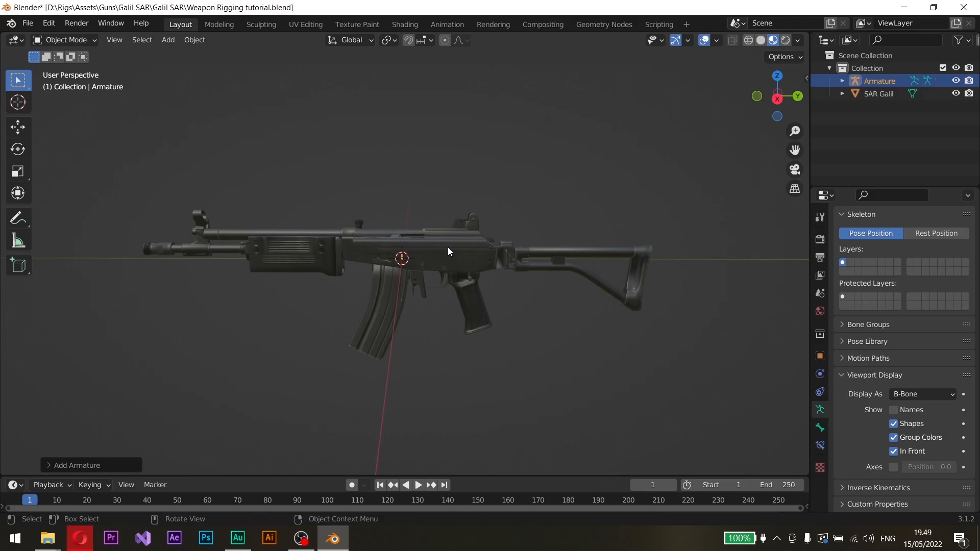
{"action": "scroll", "coordinate": [448, 247], "scroll_direction": "up", "scroll_amount": 2}
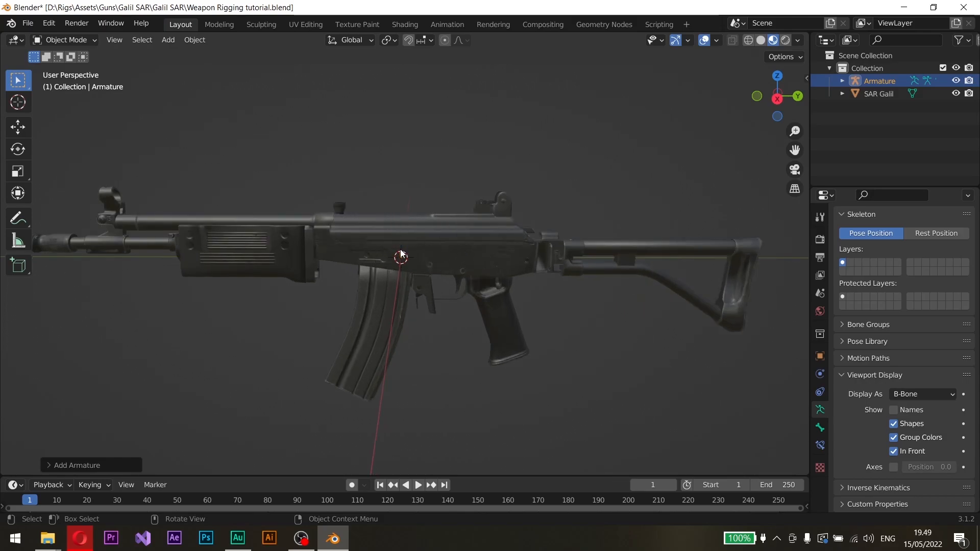
Step: Outline the receiver's sections and the pistol grip with freehand annotation strokes, and remove the strokes
{"action": "mouse_move", "coordinate": [523, 205]}
{"action": "left_mouse_down"}
{"action": "mouse_move", "coordinate": [432, 278]}
{"action": "mouse_move", "coordinate": [314, 210]}
{"action": "mouse_move", "coordinate": [523, 200]}
{"action": "mouse_move", "coordinate": [530, 263]}
{"action": "mouse_move", "coordinate": [349, 193]}
{"action": "left_mouse_up"}
{"action": "mouse_move", "coordinate": [510, 211]}
{"action": "left_mouse_down"}
{"action": "mouse_move", "coordinate": [497, 194]}
{"action": "mouse_move", "coordinate": [495, 273]}
{"action": "left_mouse_up"}
{"action": "mouse_move", "coordinate": [400, 203]}
{"action": "left_mouse_down"}
{"action": "mouse_move", "coordinate": [309, 227]}
{"action": "mouse_move", "coordinate": [402, 197]}
{"action": "mouse_move", "coordinate": [399, 241]}
{"action": "mouse_move", "coordinate": [445, 205]}
{"action": "left_mouse_up"}
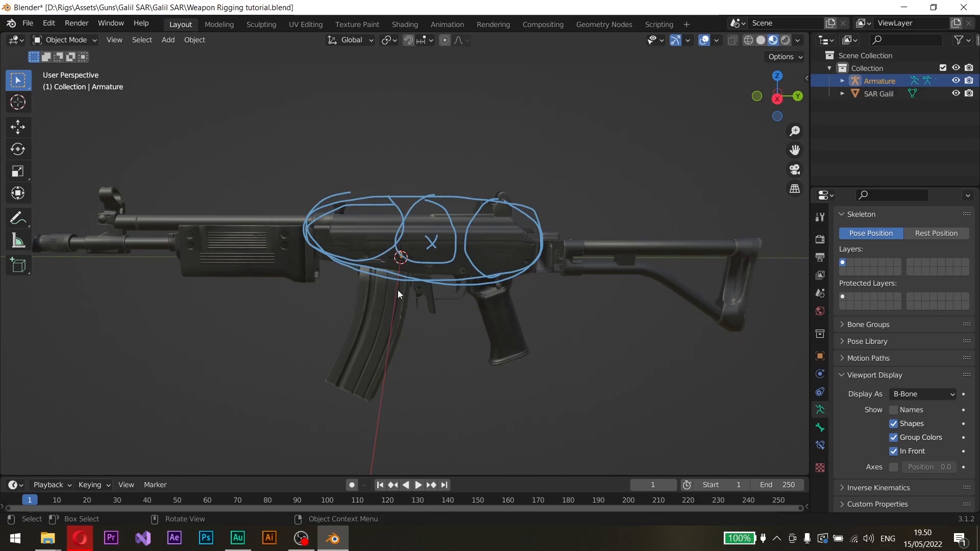
{"action": "key", "text": "ctrl+z"}
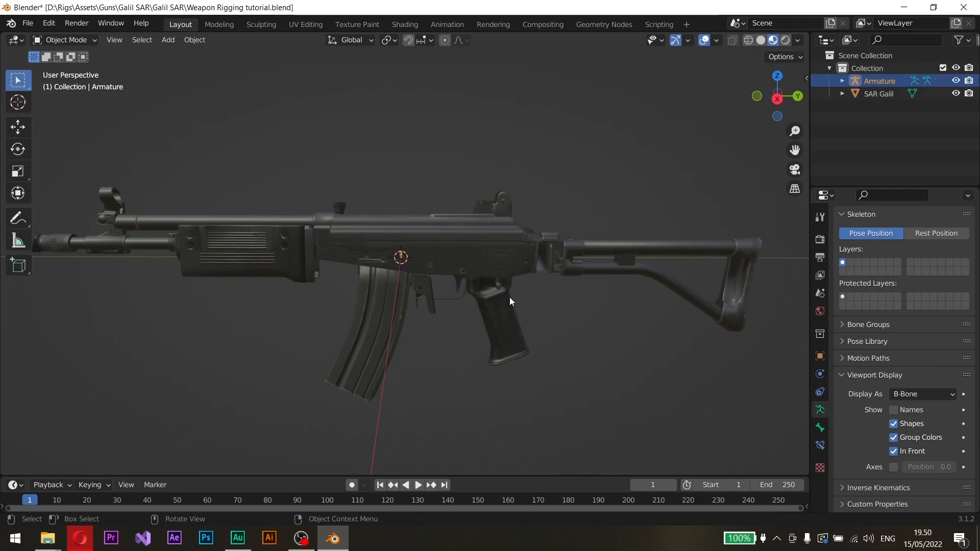
{"action": "mouse_move", "coordinate": [506, 278]}
{"action": "left_mouse_down"}
{"action": "mouse_move", "coordinate": [534, 347]}
{"action": "mouse_move", "coordinate": [482, 353]}
{"action": "mouse_move", "coordinate": [483, 274]}
{"action": "mouse_move", "coordinate": [513, 280]}
{"action": "left_mouse_up"}
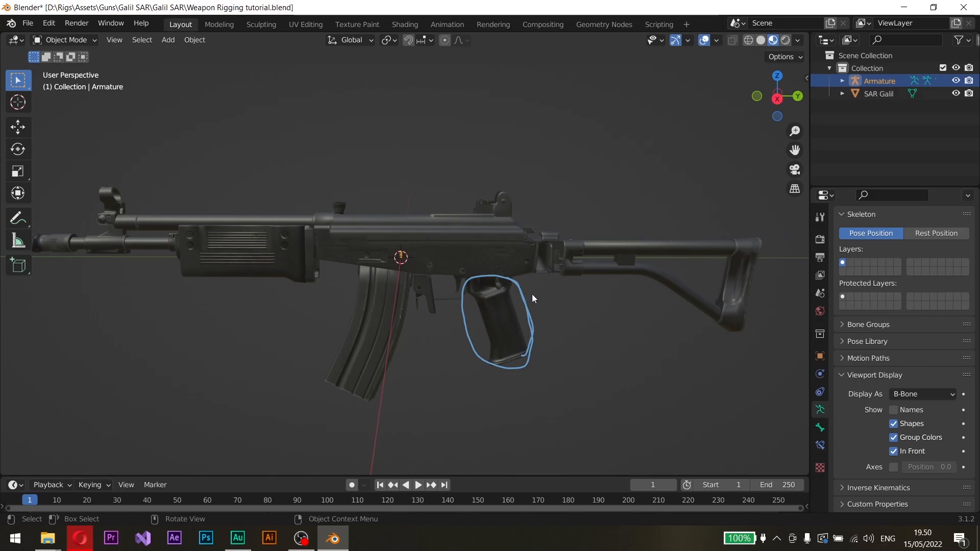
{"action": "mouse_move", "coordinate": [490, 240]}
{"action": "right_mouse_down"}
{"action": "mouse_move", "coordinate": [495, 359]}
{"action": "mouse_move", "coordinate": [580, 258]}
{"action": "mouse_move", "coordinate": [542, 247]}
{"action": "right_mouse_up"}
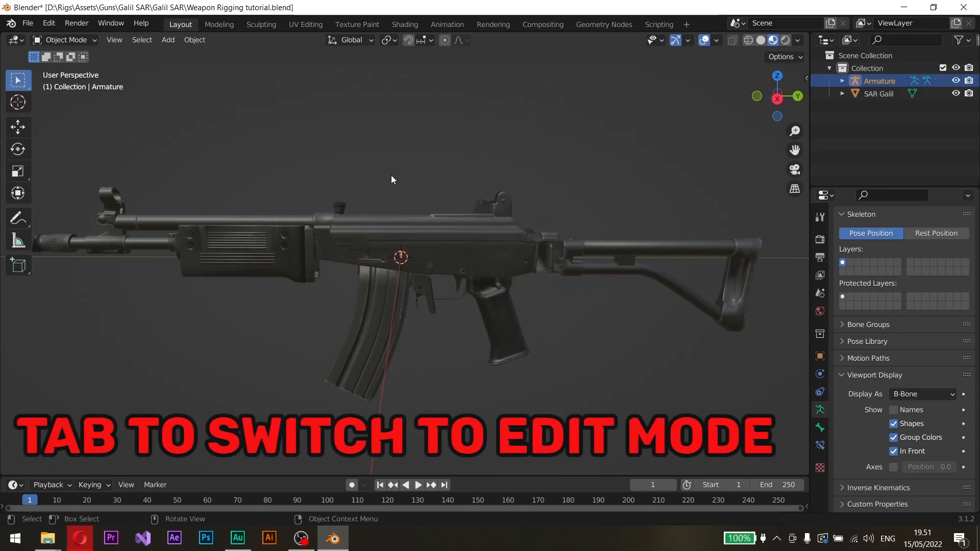
Step: Enter Edit Mode on the armature and switch to the right orthographic view
{"action": "key", "text": "Tab"}
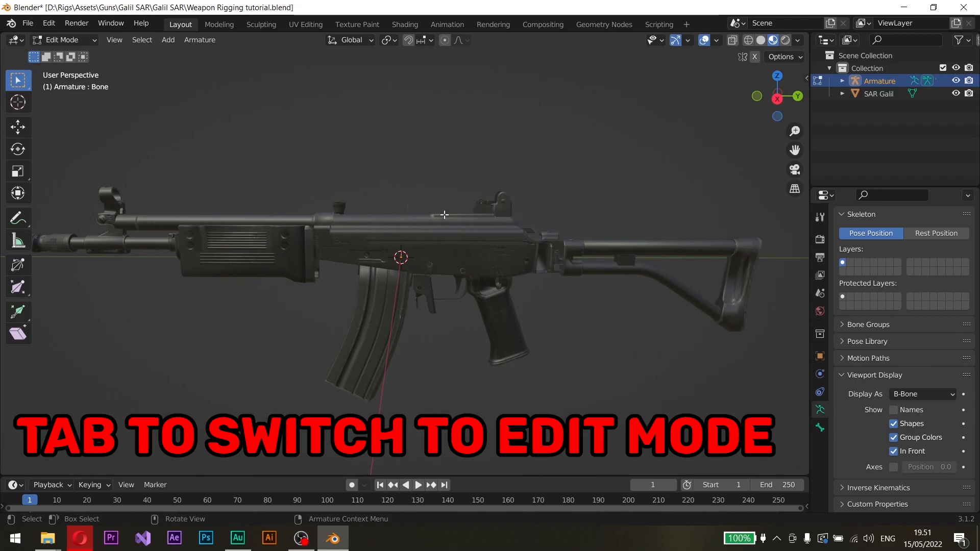
{"action": "scroll", "coordinate": [444, 213], "scroll_direction": "up", "scroll_amount": 3}
{"action": "scroll", "coordinate": [439, 228], "scroll_direction": "down", "scroll_amount": 4}
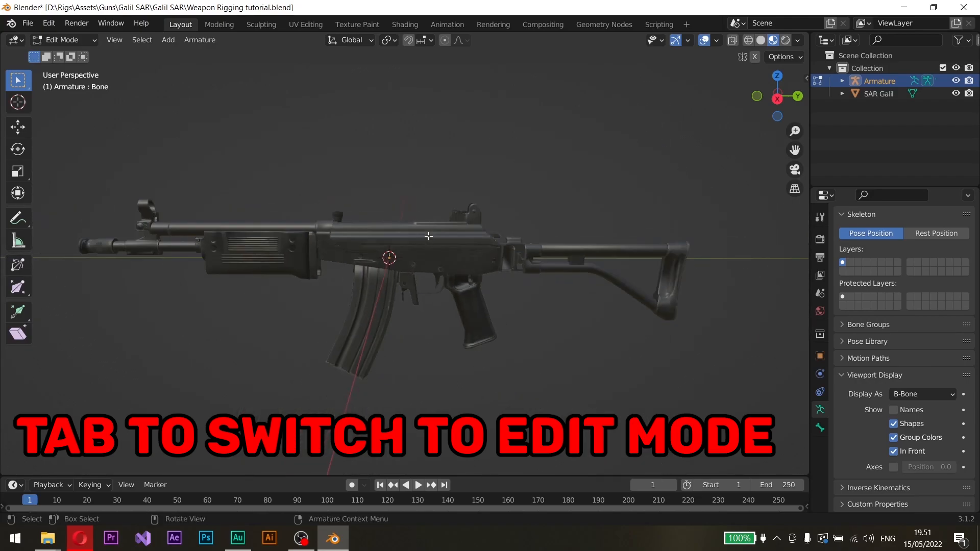
{"action": "scroll", "coordinate": [427, 236], "scroll_direction": "up", "scroll_amount": 3}
{"action": "scroll", "coordinate": [423, 236], "scroll_direction": "down", "scroll_amount": 3}
{"action": "scroll", "coordinate": [418, 245], "scroll_direction": "down", "scroll_amount": 2}
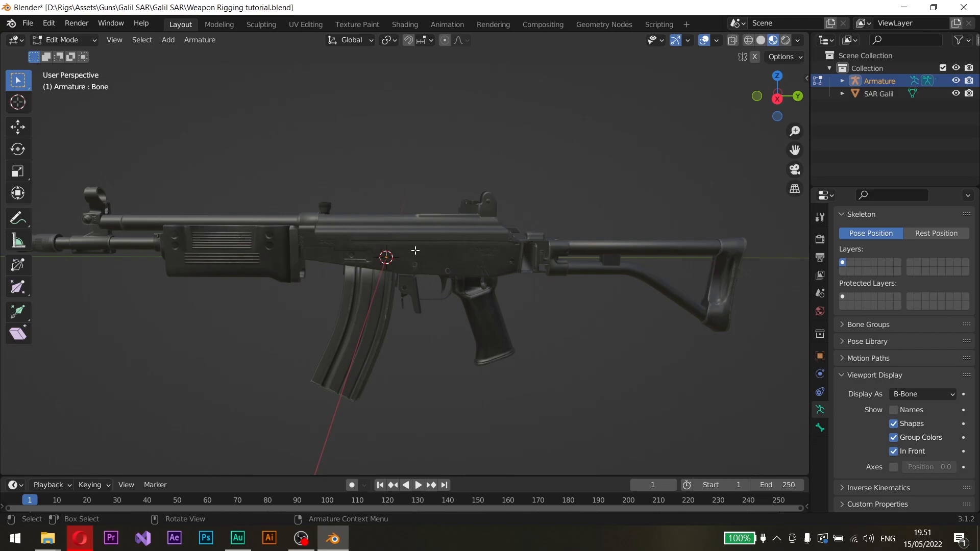
{"action": "key", "text": "KP_3"}
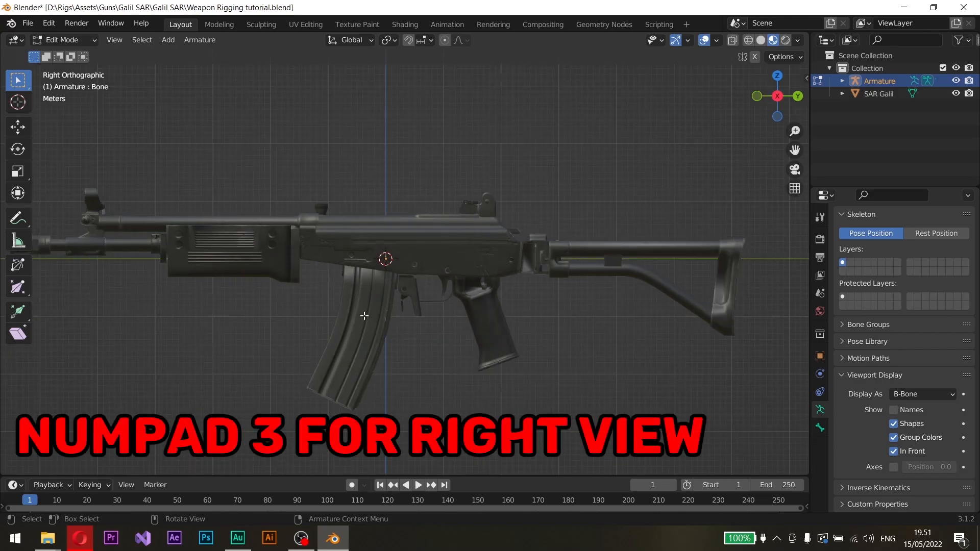
Step: Move the bone toward the stock to the middle of the receiver, just ahead of and above the trigger
{"action": "scroll", "coordinate": [400, 263], "scroll_direction": "up", "scroll_amount": 6}
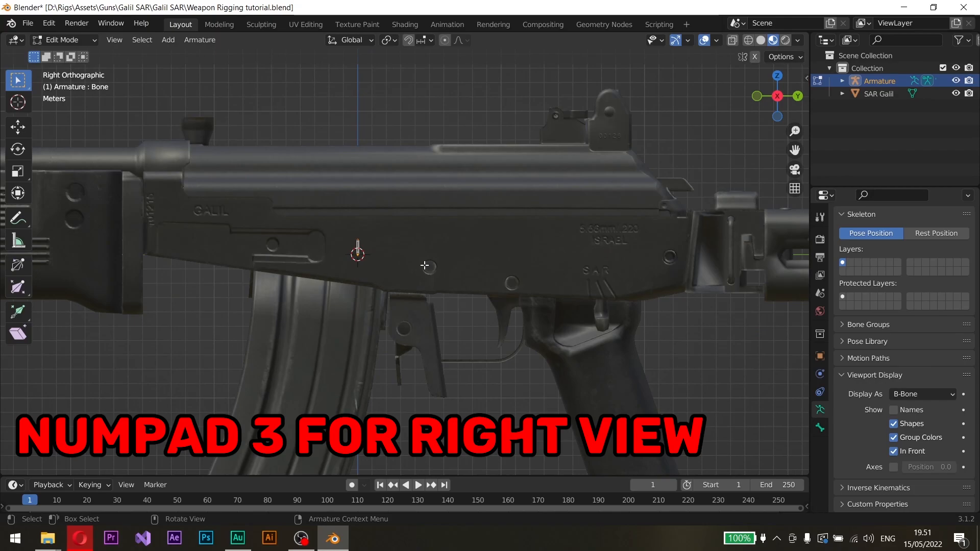
{"action": "scroll", "coordinate": [455, 256], "scroll_direction": "up", "scroll_amount": 3}
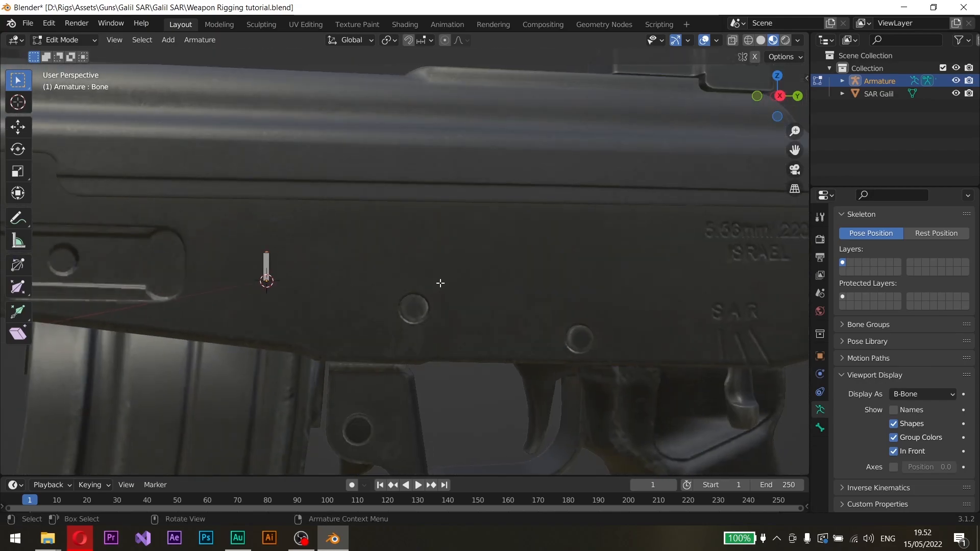
{"action": "scroll", "coordinate": [307, 263], "scroll_direction": "down", "scroll_amount": 6}
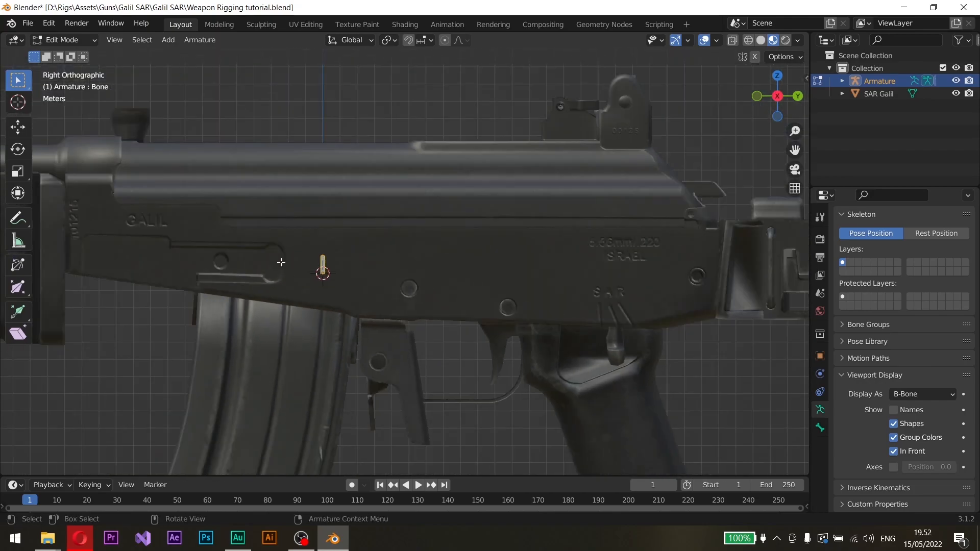
{"action": "key", "text": "g"}
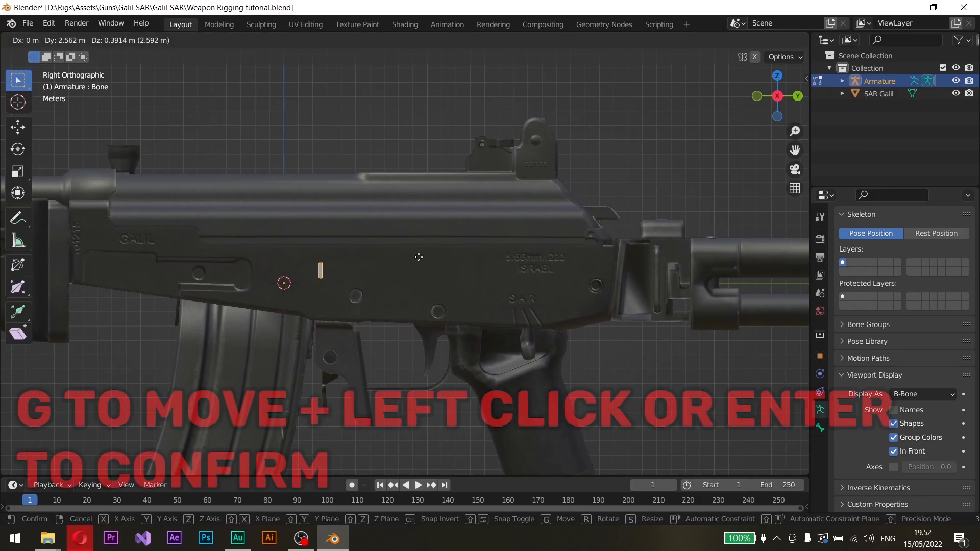
{"action": "left_click", "coordinate": [501, 248]}
{"action": "scroll", "coordinate": [501, 247], "scroll_direction": "up", "scroll_amount": 3}
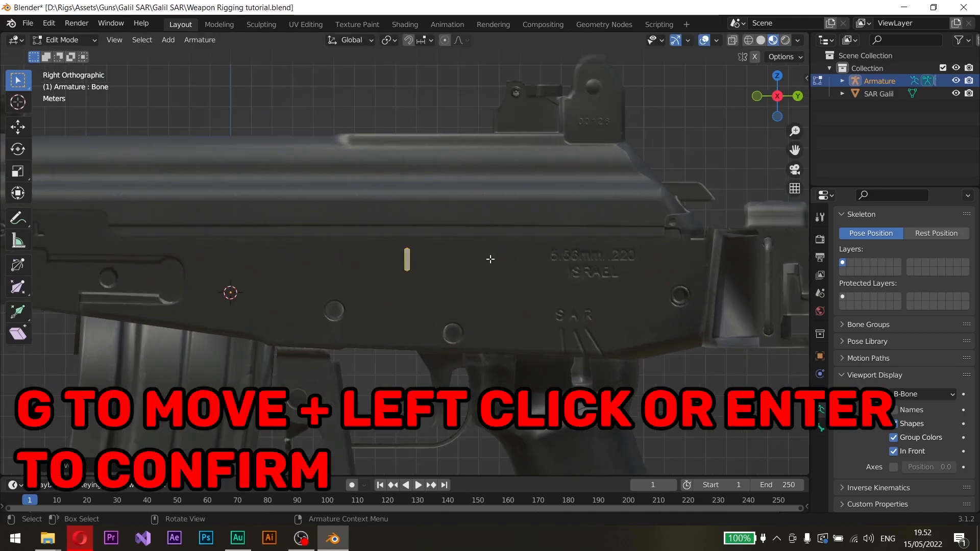
Step: Scale the bone to about half the receiver's height and thicken its B-Bone shape until it looks nearly square from the side
{"action": "key", "text": "s"}
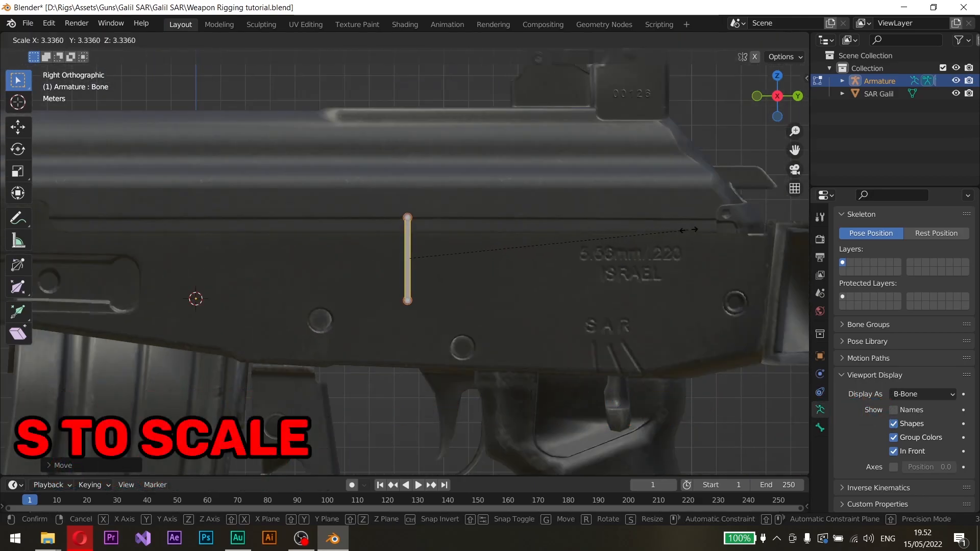
{"action": "left_click", "coordinate": [54, 204]}
{"action": "scroll", "coordinate": [356, 241], "scroll_direction": "down", "scroll_amount": 3}
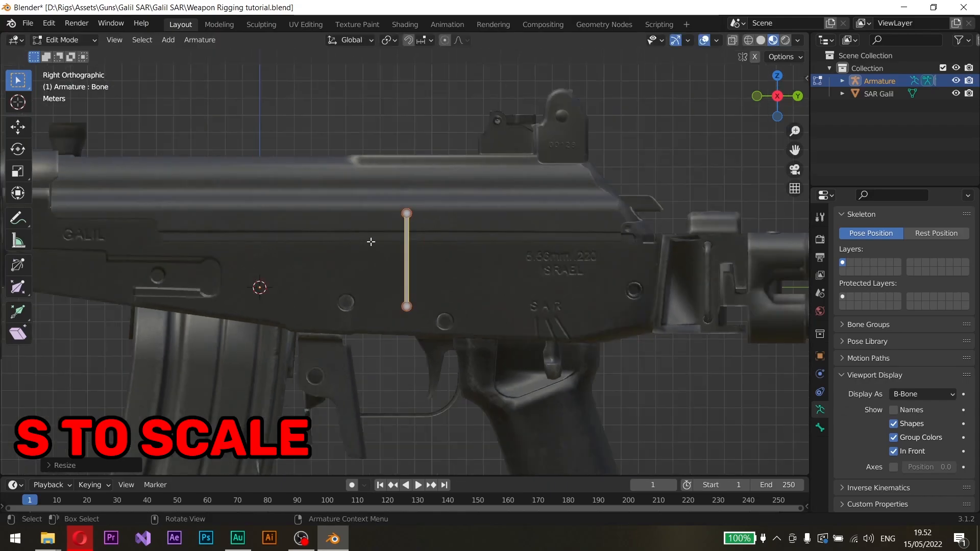
{"action": "scroll", "coordinate": [571, 241], "scroll_direction": "up", "scroll_amount": 2}
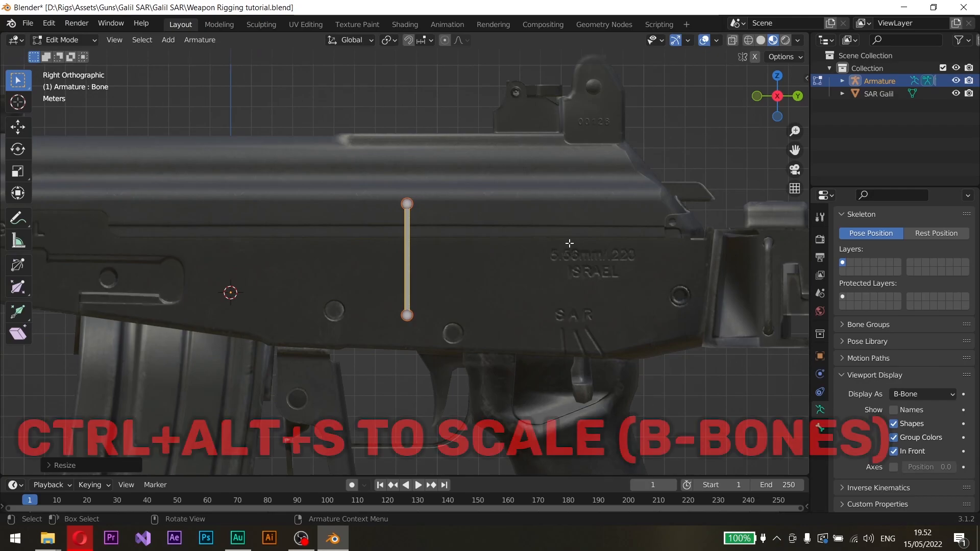
{"action": "key", "text": "ctrl+alt+s"}
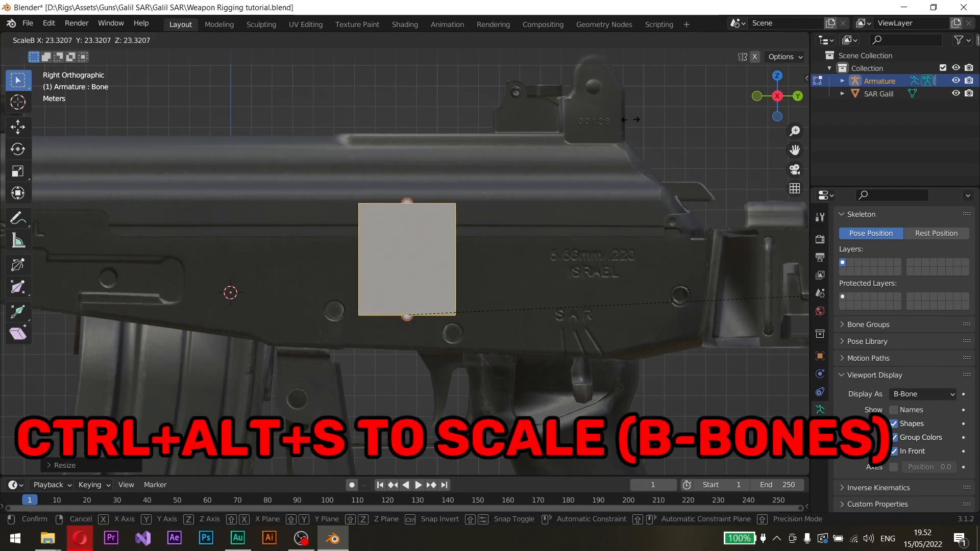
{"action": "left_click", "coordinate": [792, 134]}
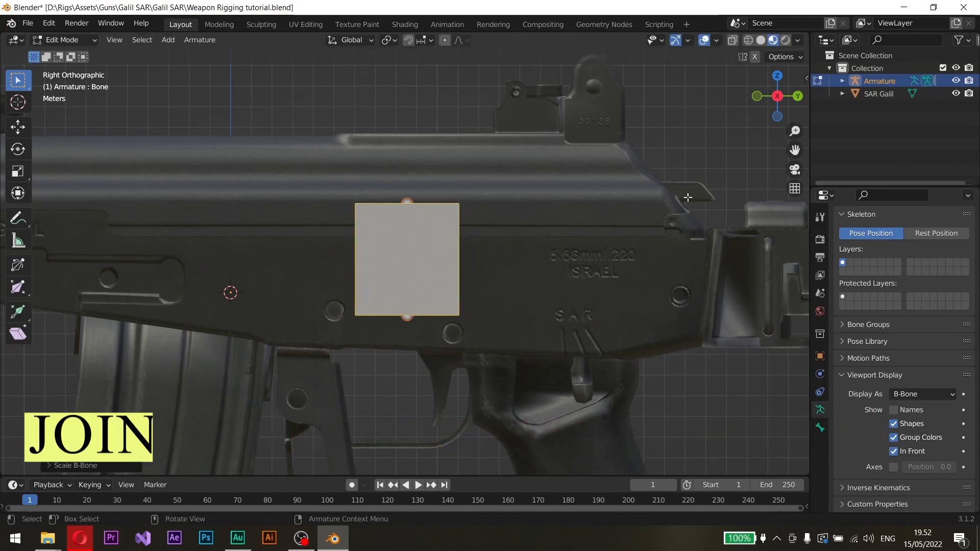
Step: In wireframe display, duplicate the receiver bone and place the copy in the front part of the receiver above the magazine
{"action": "scroll", "coordinate": [752, 199], "scroll_direction": "down", "scroll_amount": 5}
{"action": "middle_click_drag", "start_coordinate": [405, 238], "coordinate": [449, 218]}
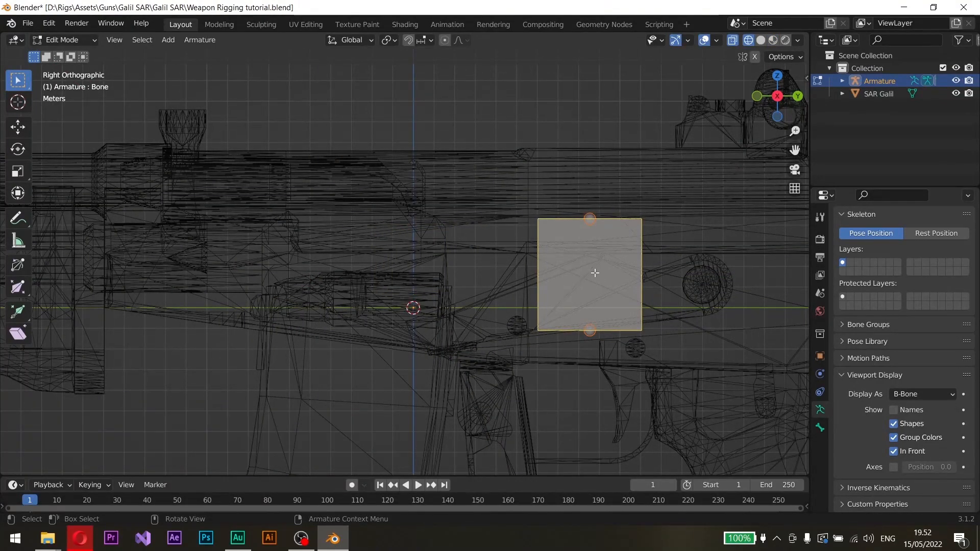
{"action": "key", "text": "shift+d"}
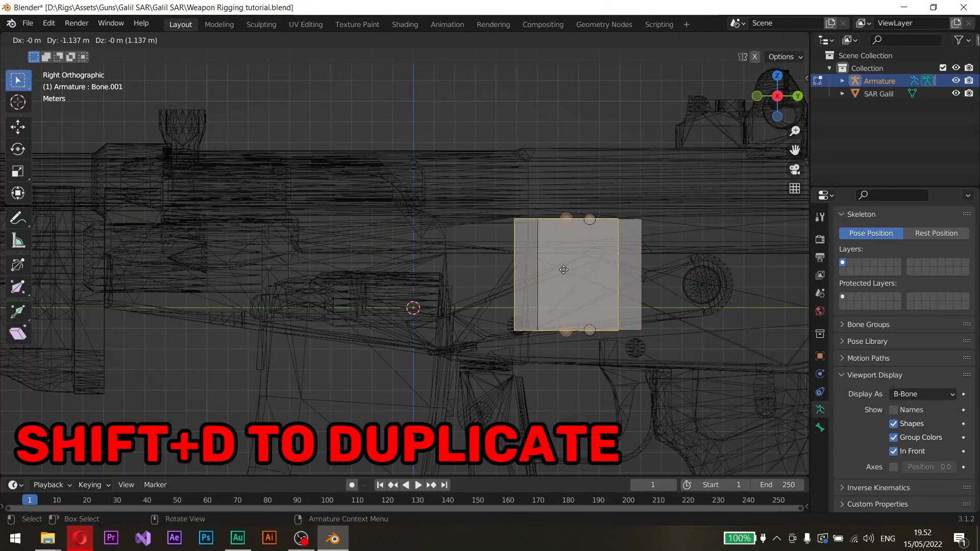
{"action": "left_click", "coordinate": [370, 258]}
{"action": "scroll", "coordinate": [371, 258], "scroll_direction": "down", "scroll_amount": 2}
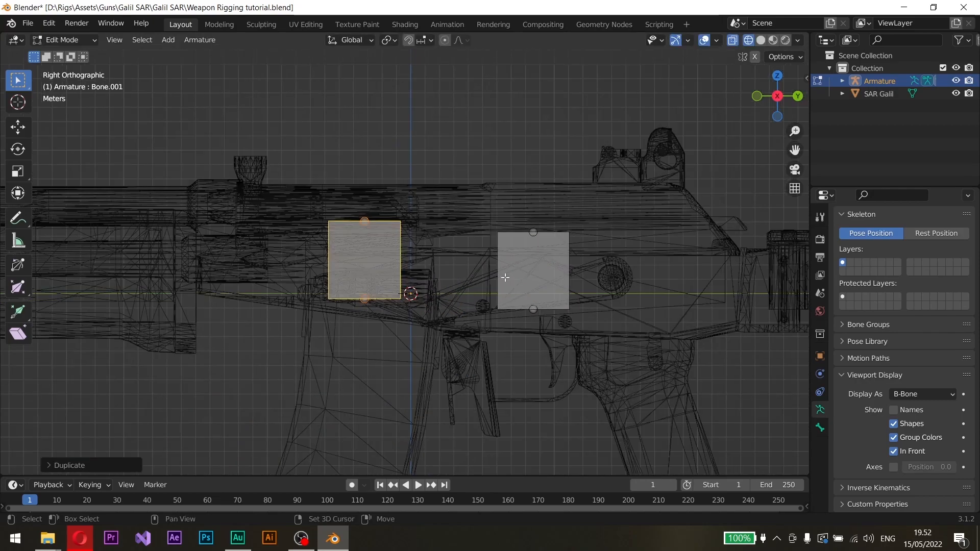
Step: Toggle wireframe shading on and off several times, finishing with the textured Material Preview display
{"action": "key", "text": "shift+z"}
{"action": "key", "text": "shift+z"}
{"action": "key", "text": "shift+z"}
{"action": "key", "text": "shift+z"}
{"action": "key", "text": "shift+z"}
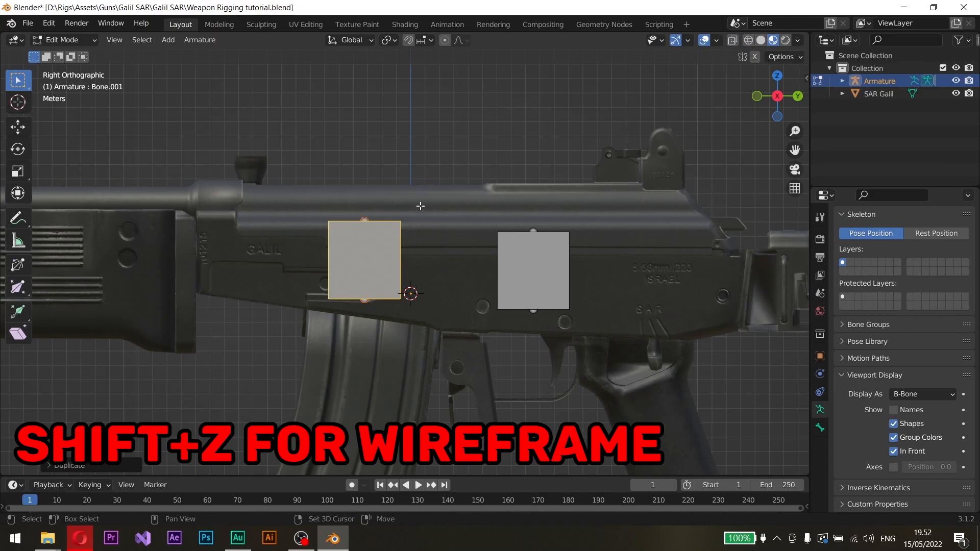
{"action": "key", "text": "shift+z"}
{"action": "key", "text": "shift+z"}
{"action": "key", "text": "shift+z"}
{"action": "key", "text": "shift+z"}
{"action": "key", "text": "shift+z"}
{"action": "key", "text": "shift+z"}
{"action": "key", "text": "shift+z"}
{"action": "key", "text": "shift+z"}
{"action": "key", "text": "shift+z"}
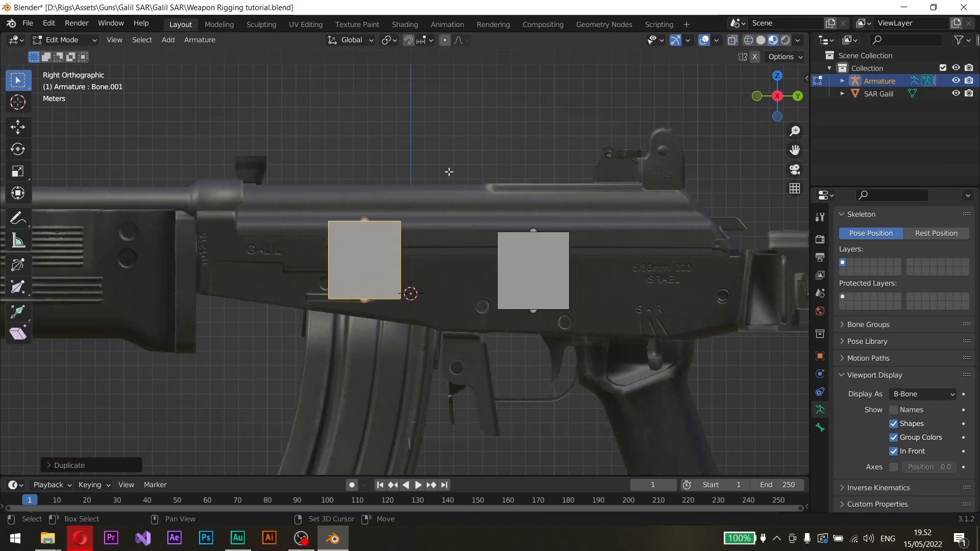
{"action": "key", "text": "shift+z"}
{"action": "key", "text": "shift+z"}
{"action": "key", "text": "shift+z"}
{"action": "key", "text": "shift+z"}
{"action": "key", "text": "shift+z"}
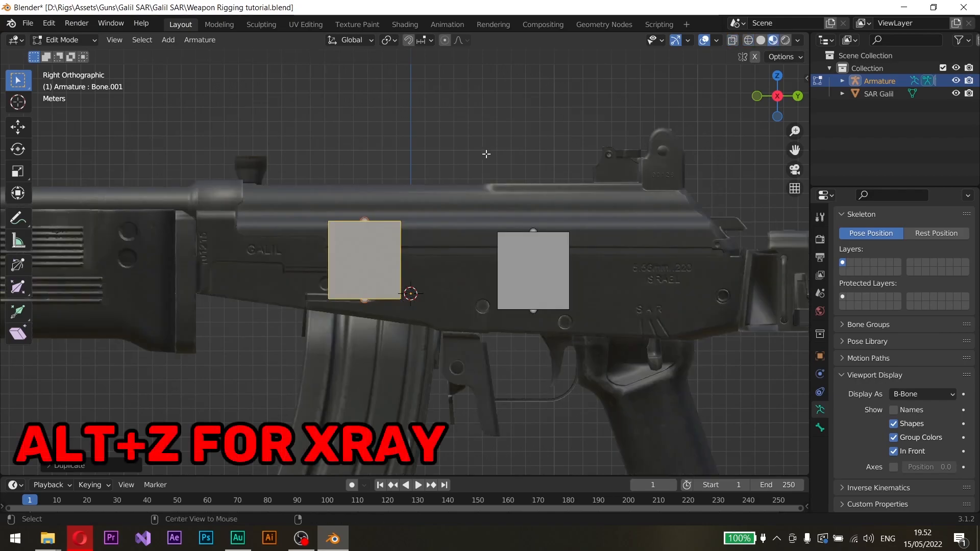
Step: Toggle X-ray display on and off several times, leaving it enabled
{"action": "key", "text": "alt+z"}
{"action": "key", "text": "alt+z"}
{"action": "key", "text": "alt+z"}
{"action": "key", "text": "alt+z"}
{"action": "key", "text": "alt+z"}
{"action": "key", "text": "alt+z"}
{"action": "key", "text": "alt+z"}
{"action": "key", "text": "alt+z"}
{"action": "key", "text": "alt+z"}
{"action": "key", "text": "alt+z"}
{"action": "key", "text": "alt+z"}
{"action": "key", "text": "alt+z"}
{"action": "key", "text": "alt+z"}
{"action": "key", "text": "alt+z"}
{"action": "key", "text": "alt+z"}
{"action": "key", "text": "alt+z"}
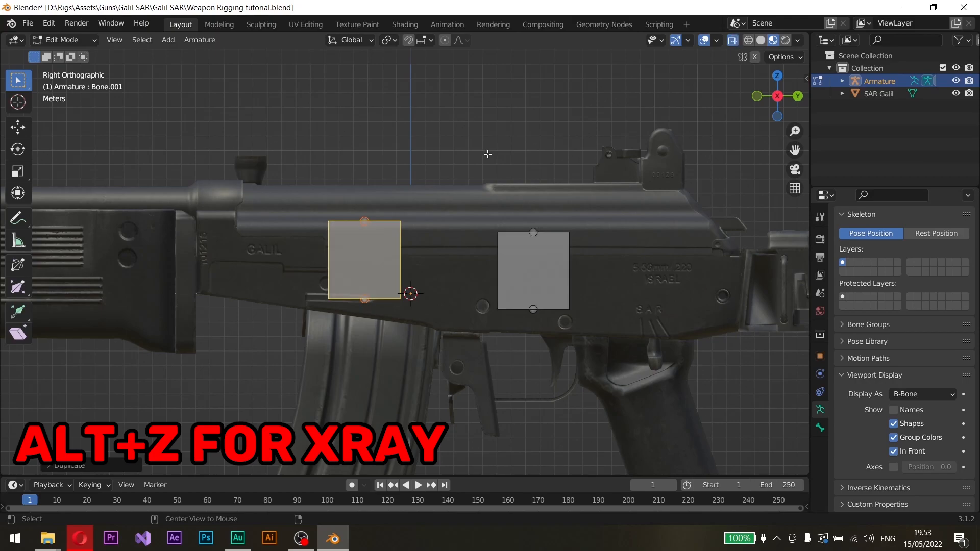
Step: Move the front receiver bone about 0.58 m rearward along the global Y axis, checking its placement in wireframe display
{"action": "key", "text": "shift+z"}
{"action": "key", "text": "shift+z"}
{"action": "key", "text": "shift+z"}
{"action": "scroll", "coordinate": [426, 243], "scroll_direction": "up", "scroll_amount": 5}
{"action": "scroll", "coordinate": [461, 234], "scroll_direction": "down", "scroll_amount": 1}
{"action": "scroll", "coordinate": [488, 212], "scroll_direction": "up", "scroll_amount": 2}
{"action": "key", "text": "g"}
{"action": "key", "text": "y"}
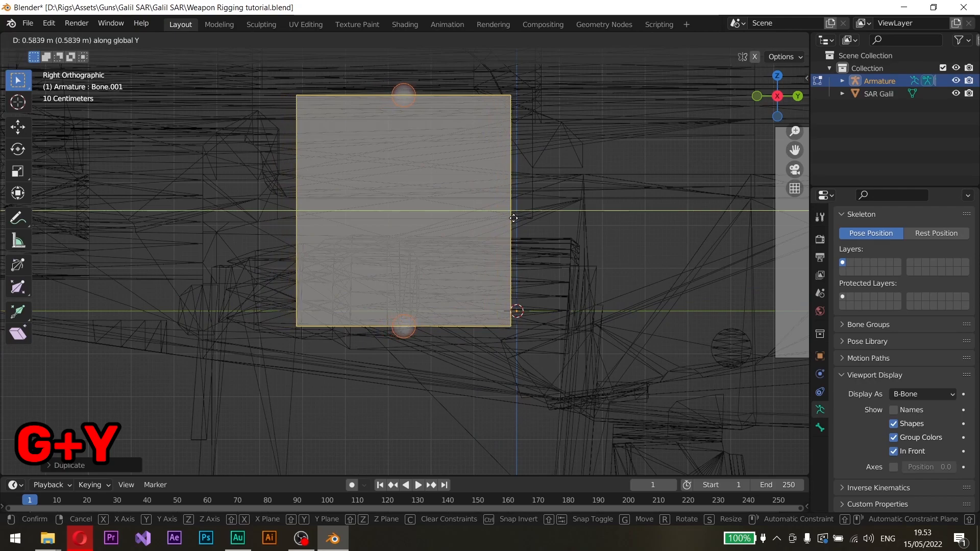
{"action": "left_click", "coordinate": [514, 218]}
{"action": "scroll", "coordinate": [513, 220], "scroll_direction": "down", "scroll_amount": 5}
{"action": "key", "text": "shift+z"}
{"action": "scroll", "coordinate": [511, 218], "scroll_direction": "up", "scroll_amount": 1}
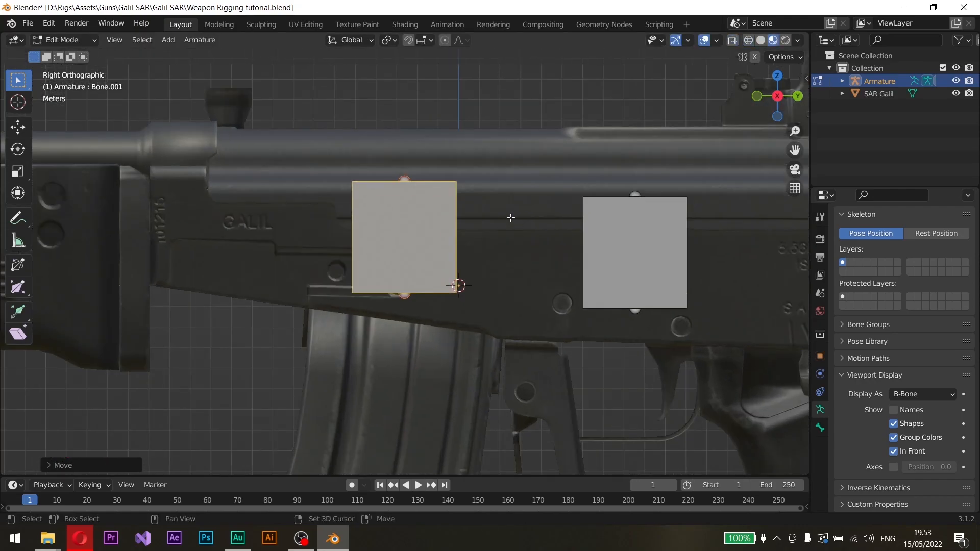
Step: Lower the top end of the front receiver bone about 2.35 m along the global Z axis to shorten the bone
{"action": "scroll", "coordinate": [510, 218], "scroll_direction": "up", "scroll_amount": 1}
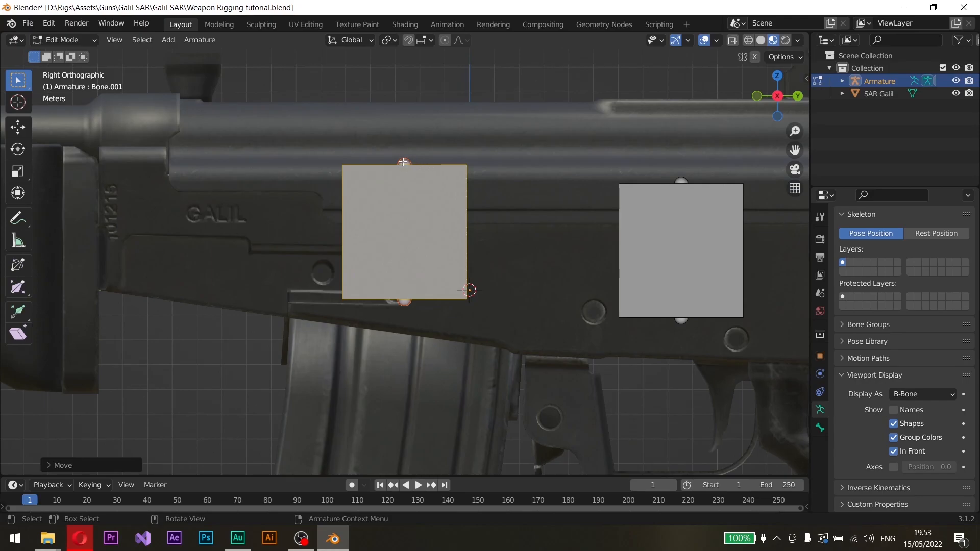
{"action": "left_click", "coordinate": [404, 162]}
{"action": "scroll", "coordinate": [516, 151], "scroll_direction": "up", "scroll_amount": 2}
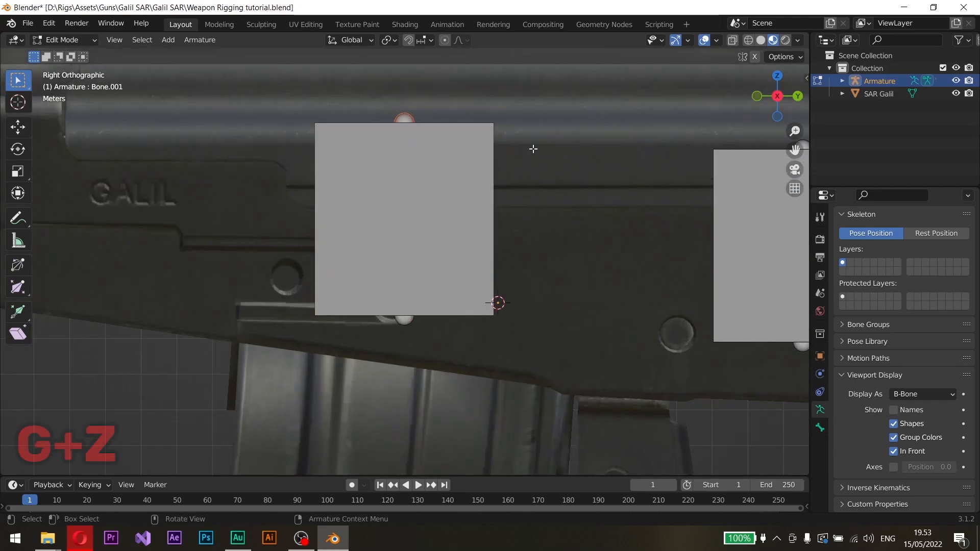
{"action": "key", "text": "g"}
{"action": "key", "text": "z"}
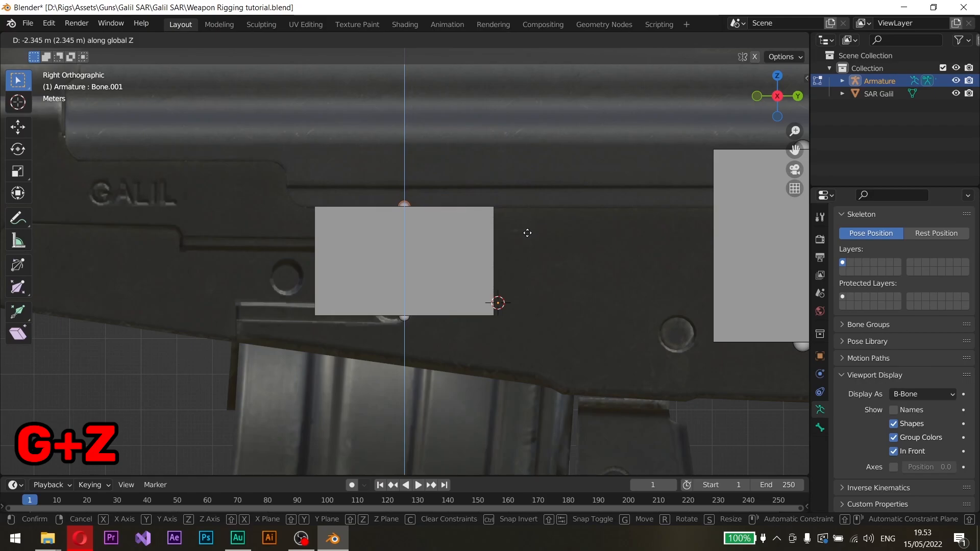
{"action": "left_click", "coordinate": [527, 233]}
{"action": "scroll", "coordinate": [526, 235], "scroll_direction": "down", "scroll_amount": 3}
{"action": "middle_click_drag", "start_coordinate": [525, 234], "coordinate": [516, 212], "text": "shift"}
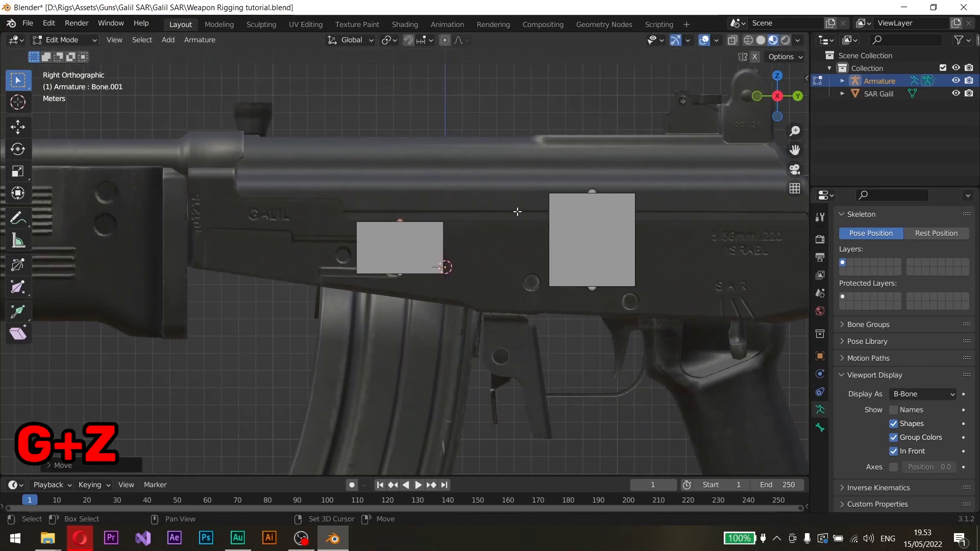
Step: Select the whole shortened bone and scale its B-Bone shape up to about 1.85 times
{"action": "left_click", "coordinate": [425, 237]}
{"action": "scroll", "coordinate": [403, 257], "scroll_direction": "up", "scroll_amount": 2}
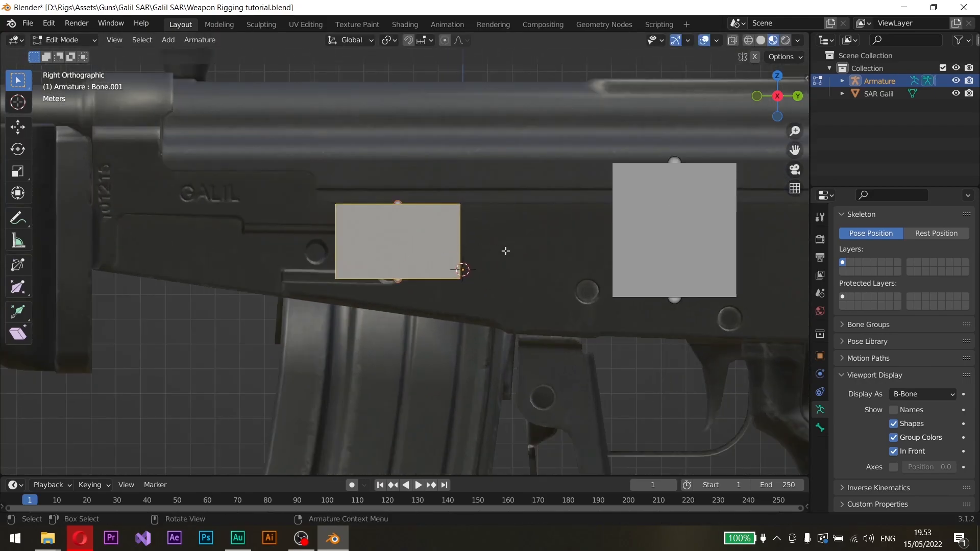
{"action": "scroll", "coordinate": [497, 250], "scroll_direction": "up", "scroll_amount": 1}
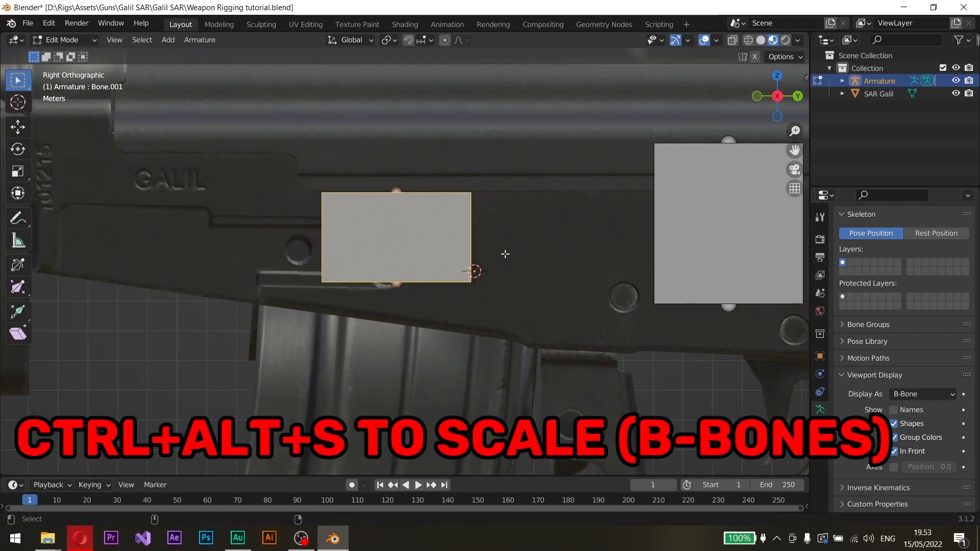
{"action": "key", "text": "ctrl+alt+s"}
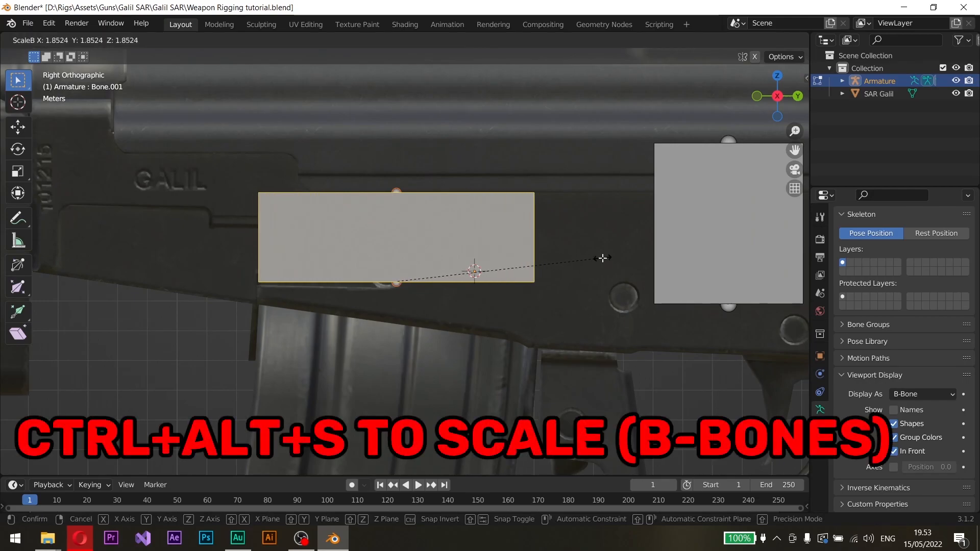
{"action": "left_click", "coordinate": [602, 258]}
{"action": "scroll", "coordinate": [572, 254], "scroll_direction": "down", "scroll_amount": 4}
Step: Narrow the front bone's B-Bone shape along the X axis to about 0.6
{"action": "middle_click_drag", "start_coordinate": [523, 258], "coordinate": [428, 256]}
{"action": "key", "text": "ctrl+alt+s"}
{"action": "key", "text": "x"}
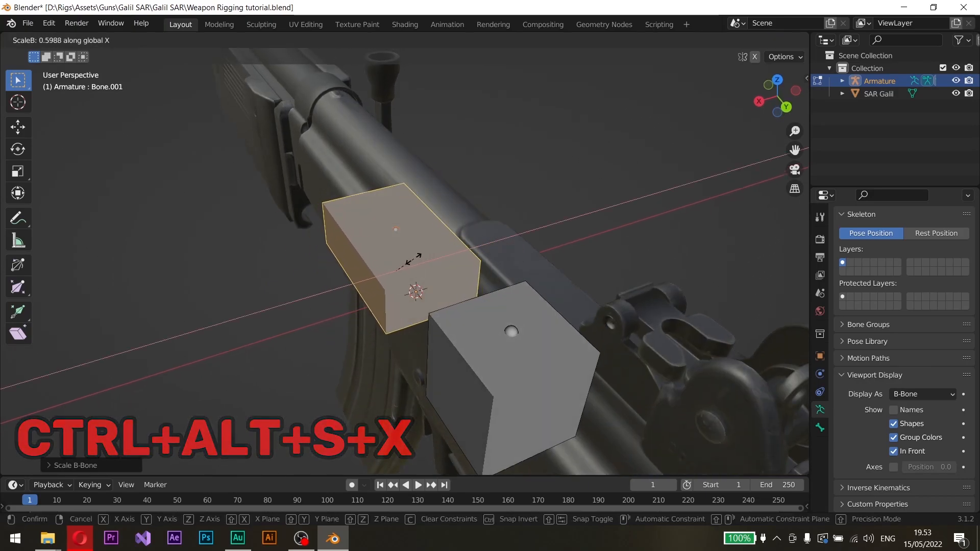
{"action": "left_click", "coordinate": [416, 258]}
{"action": "mouse_move", "coordinate": [416, 258]}
{"action": "middle_mouse_down"}
{"action": "mouse_move", "coordinate": [470, 221]}
{"action": "mouse_move", "coordinate": [633, 164]}
{"action": "mouse_move", "coordinate": [439, 286]}
{"action": "mouse_move", "coordinate": [403, 265]}
{"action": "middle_mouse_up"}
{"action": "middle_click_drag", "start_coordinate": [464, 260], "coordinate": [404, 225], "text": "shift"}
{"action": "scroll", "coordinate": [408, 234], "scroll_direction": "down", "scroll_amount": 2}
{"action": "middle_click_drag", "start_coordinate": [404, 217], "coordinate": [444, 200]}
{"action": "scroll", "coordinate": [437, 242], "scroll_direction": "up", "scroll_amount": 1}
{"action": "scroll", "coordinate": [460, 254], "scroll_direction": "up", "scroll_amount": 3}
{"action": "middle_click_drag", "start_coordinate": [385, 284], "coordinate": [417, 238], "text": "shift"}
Step: Leave armature editing and open the SAR Galil mesh in Edit Mode with wireframe display, viewed from the right at the magazine release
{"action": "key", "text": "KP_3"}
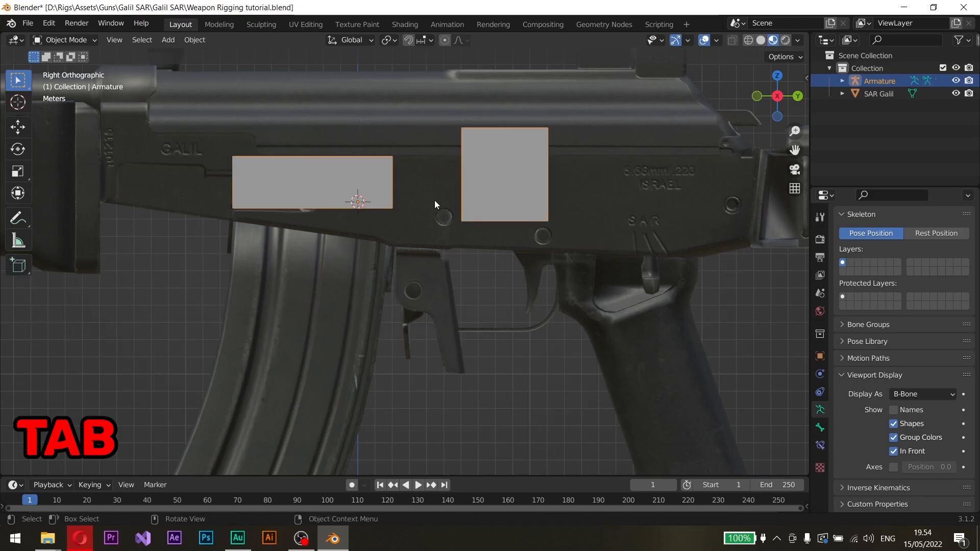
{"action": "left_click", "coordinate": [434, 274]}
{"action": "scroll", "coordinate": [434, 275], "scroll_direction": "down", "scroll_amount": 4}
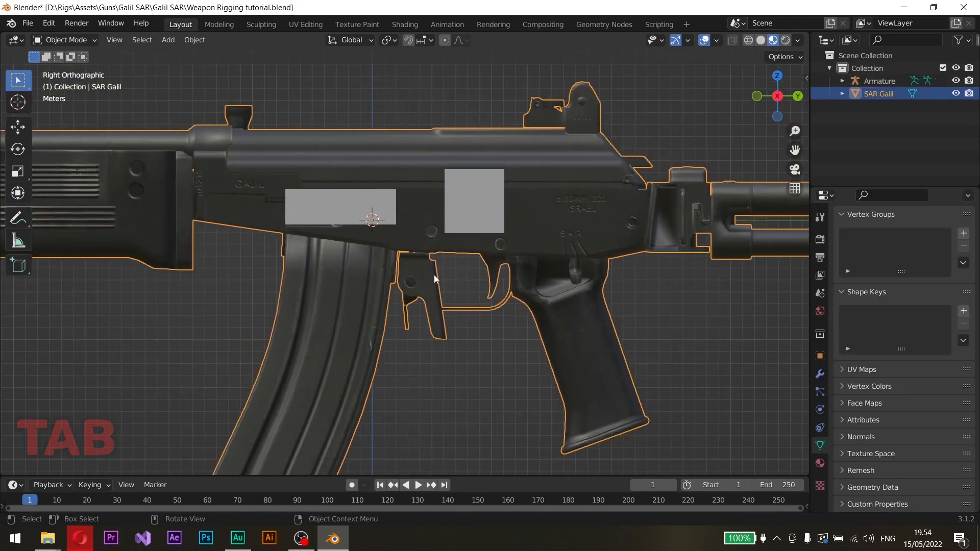
{"action": "scroll", "coordinate": [433, 274], "scroll_direction": "up", "scroll_amount": 5}
{"action": "key", "text": "Tab"}
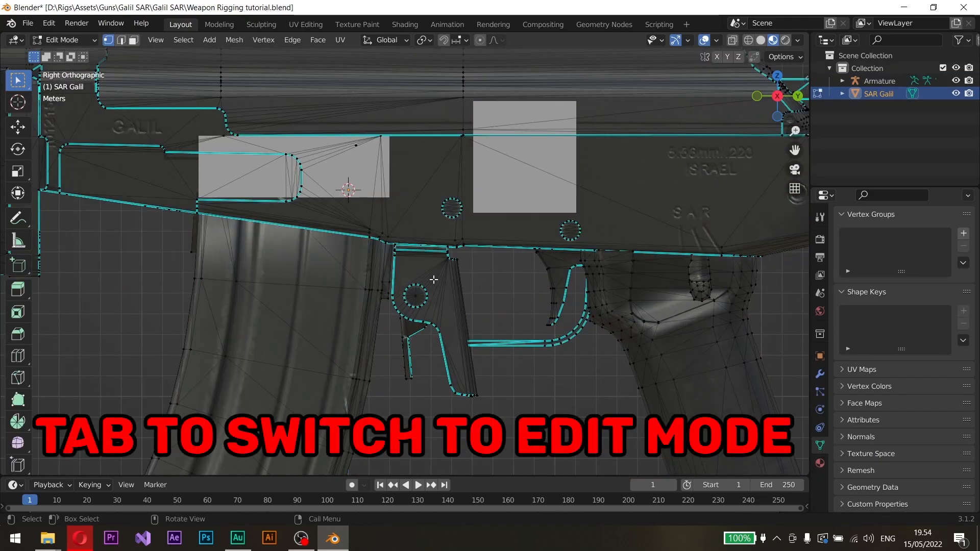
{"action": "scroll", "coordinate": [429, 275], "scroll_direction": "up", "scroll_amount": 3}
{"action": "scroll", "coordinate": [428, 276], "scroll_direction": "down", "scroll_amount": 3}
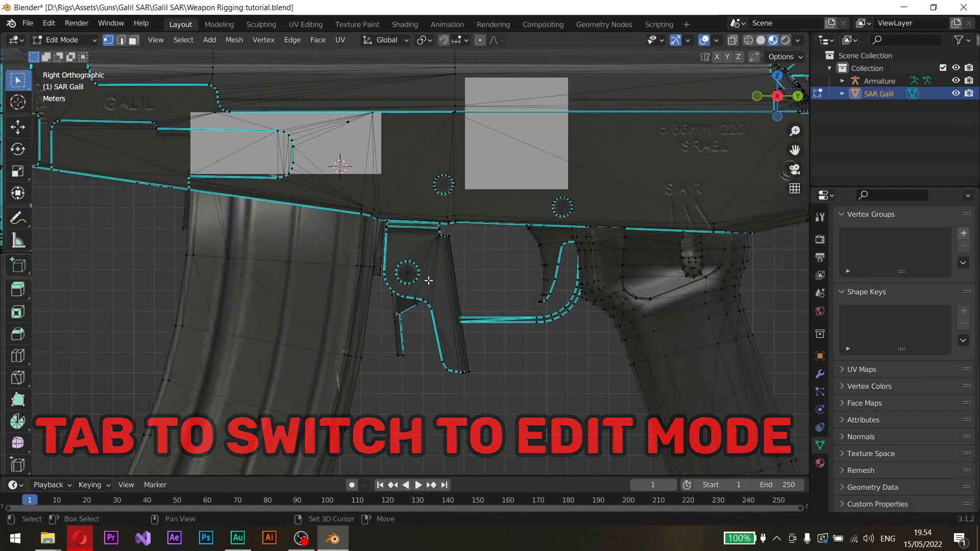
{"action": "middle_click_drag", "start_coordinate": [429, 279], "coordinate": [418, 253], "text": "shift"}
{"action": "key", "text": "shift+z"}
{"action": "scroll", "coordinate": [419, 255], "scroll_direction": "up", "scroll_amount": 5}
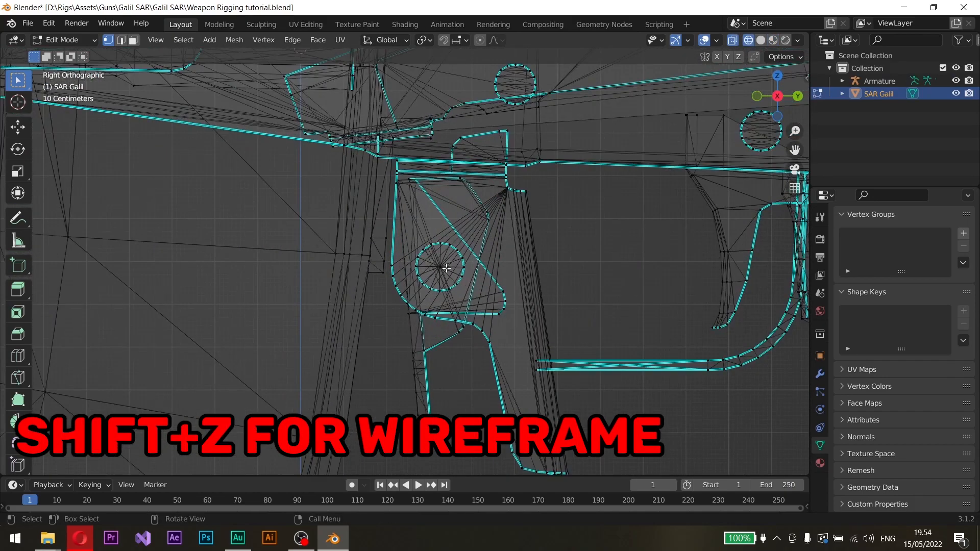
Step: Examine the magazine release's wireframe around its round pivot pin, between the magazine and the trigger guard
{"action": "mouse_move", "coordinate": [431, 252]}
{"action": "middle_mouse_down", "text": "shift"}
{"action": "mouse_move", "coordinate": [423, 238]}
{"action": "mouse_move", "coordinate": [416, 282]}
{"action": "mouse_move", "coordinate": [416, 260]}
{"action": "middle_mouse_up", "text": "shift"}
{"action": "scroll", "coordinate": [424, 238], "scroll_direction": "up", "scroll_amount": 1}
{"action": "scroll", "coordinate": [430, 234], "scroll_direction": "down", "scroll_amount": 2}
{"action": "scroll", "coordinate": [426, 236], "scroll_direction": "up", "scroll_amount": 2}
{"action": "scroll", "coordinate": [439, 256], "scroll_direction": "down", "scroll_amount": 2}
{"action": "scroll", "coordinate": [403, 269], "scroll_direction": "up", "scroll_amount": 4}
{"action": "scroll", "coordinate": [415, 261], "scroll_direction": "down", "scroll_amount": 4}
{"action": "scroll", "coordinate": [416, 260], "scroll_direction": "up", "scroll_amount": 4}
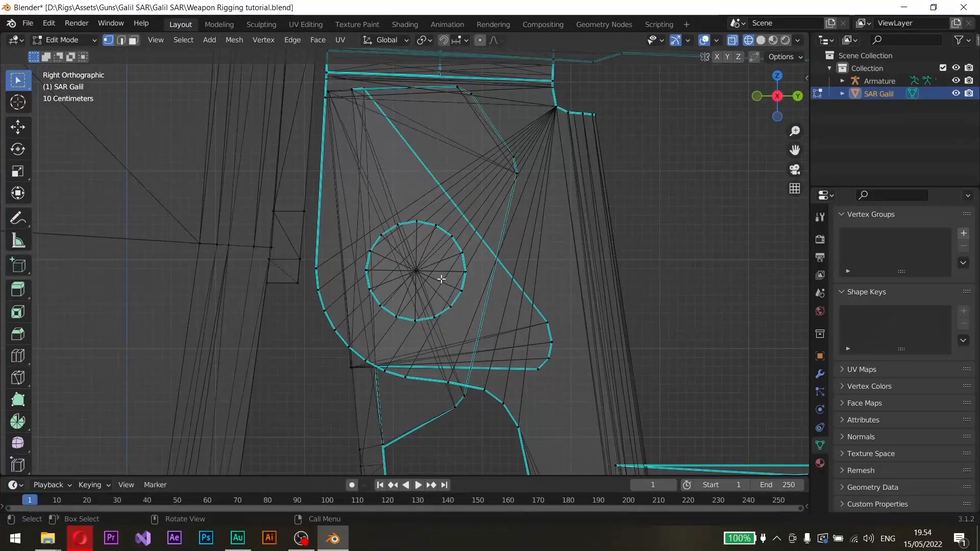
{"action": "scroll", "coordinate": [442, 257], "scroll_direction": "down", "scroll_amount": 1}
{"action": "scroll", "coordinate": [434, 250], "scroll_direction": "down", "scroll_amount": 3}
{"action": "scroll", "coordinate": [424, 255], "scroll_direction": "up", "scroll_amount": 3}
{"action": "scroll", "coordinate": [427, 240], "scroll_direction": "down", "scroll_amount": 3}
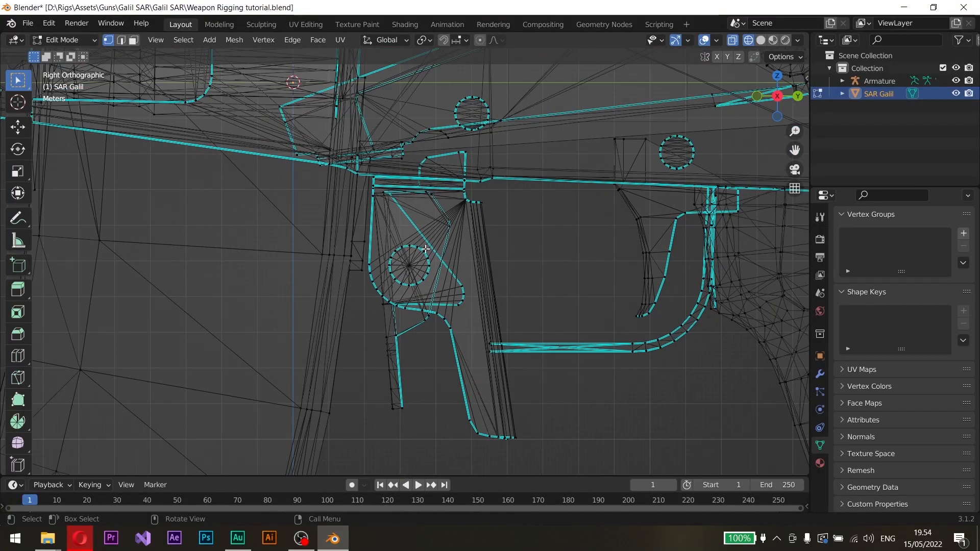
{"action": "scroll", "coordinate": [444, 270], "scroll_direction": "up", "scroll_amount": 6}
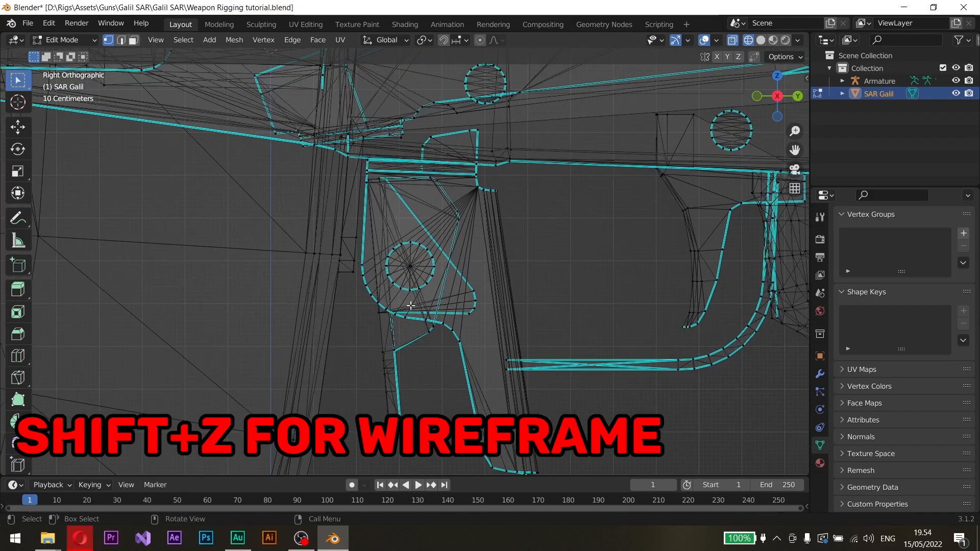
{"action": "scroll", "coordinate": [448, 265], "scroll_direction": "down", "scroll_amount": 6}
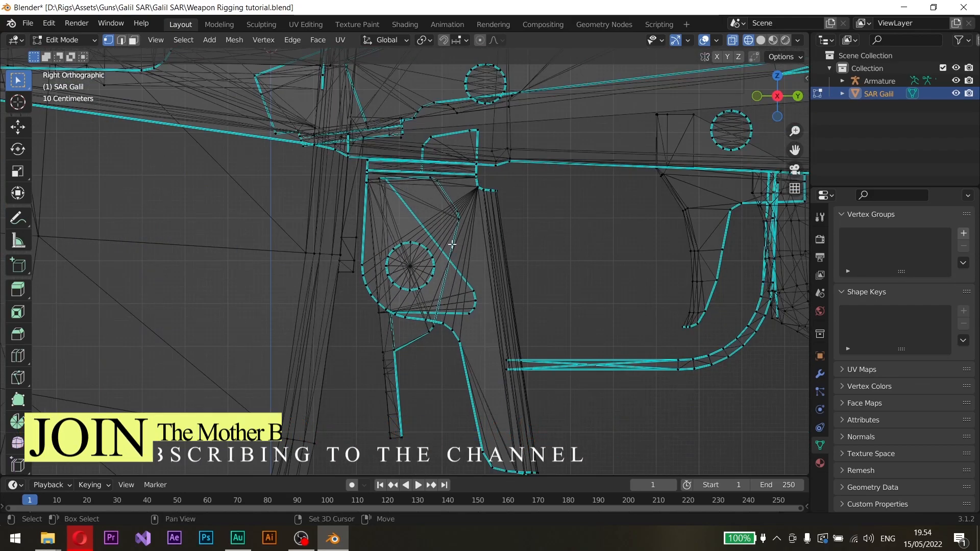
{"action": "scroll", "coordinate": [452, 244], "scroll_direction": "up", "scroll_amount": 3}
{"action": "scroll", "coordinate": [451, 244], "scroll_direction": "down", "scroll_amount": 3}
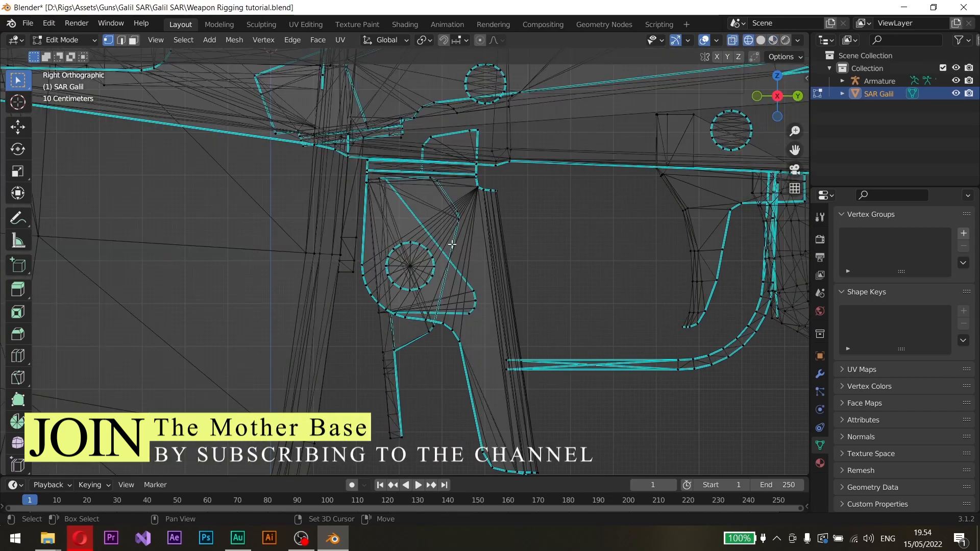
Step: In vertex select mode, select all linked geometry of the magazine release's cylindrical pivot pin
{"action": "mouse_move", "coordinate": [452, 243]}
{"action": "middle_mouse_down"}
{"action": "mouse_move", "coordinate": [437, 259]}
{"action": "mouse_move", "coordinate": [462, 251]}
{"action": "mouse_move", "coordinate": [451, 252]}
{"action": "middle_mouse_up"}
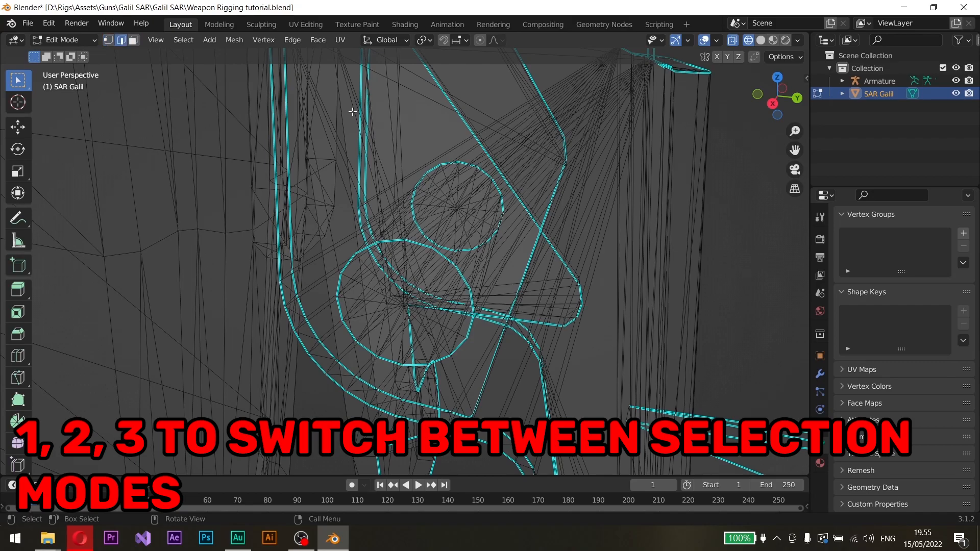
{"action": "key", "text": "1"}
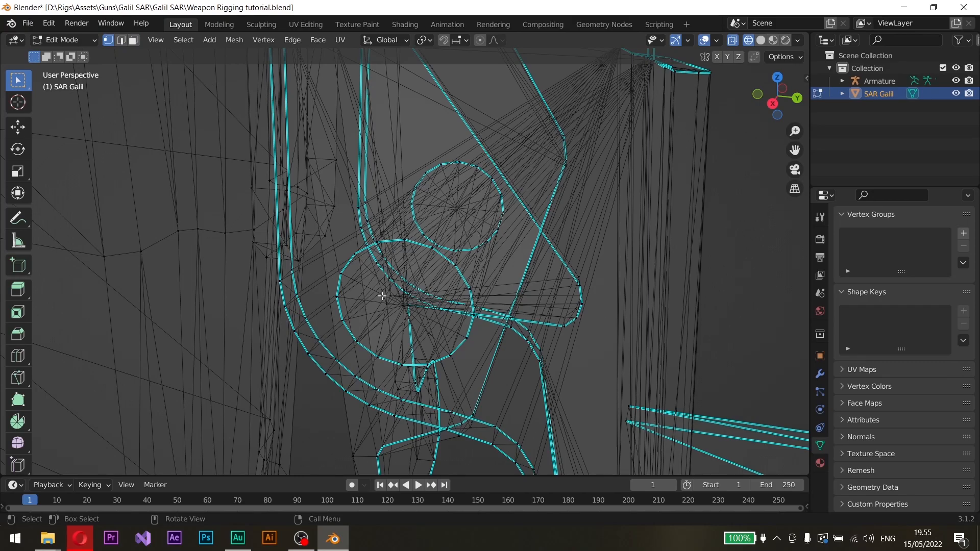
{"action": "scroll", "coordinate": [356, 258], "scroll_direction": "up", "scroll_amount": 2}
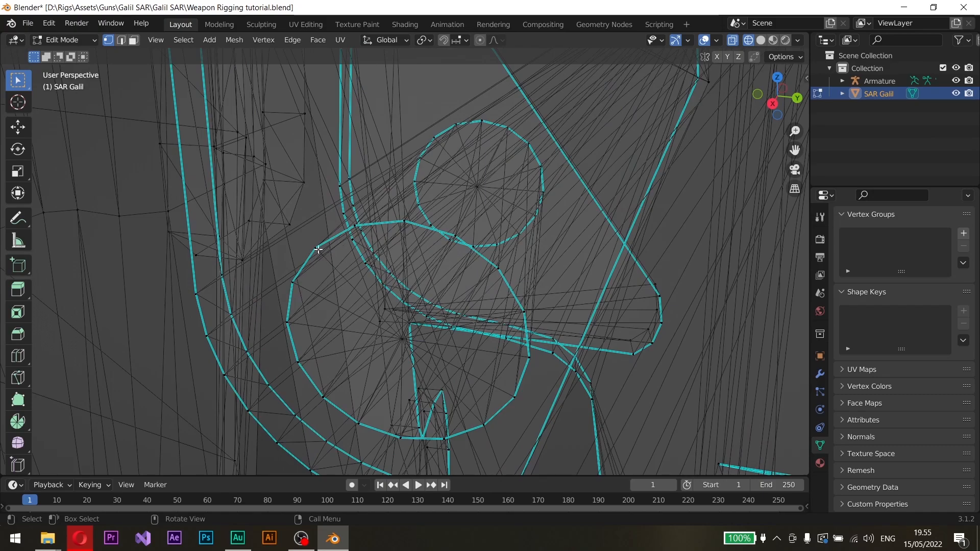
{"action": "key", "text": "l"}
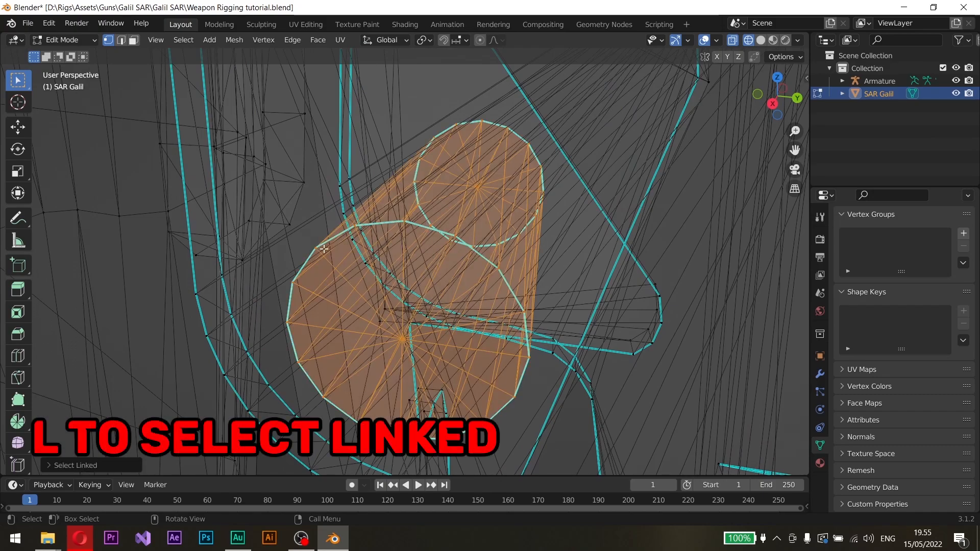
{"action": "scroll", "coordinate": [318, 248], "scroll_direction": "down", "scroll_amount": 4}
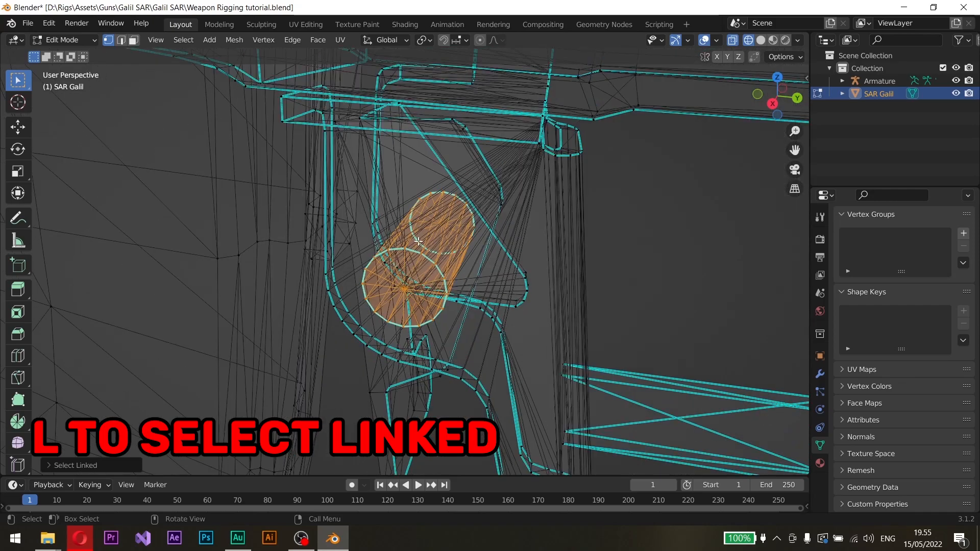
{"action": "scroll", "coordinate": [457, 235], "scroll_direction": "up", "scroll_amount": 3}
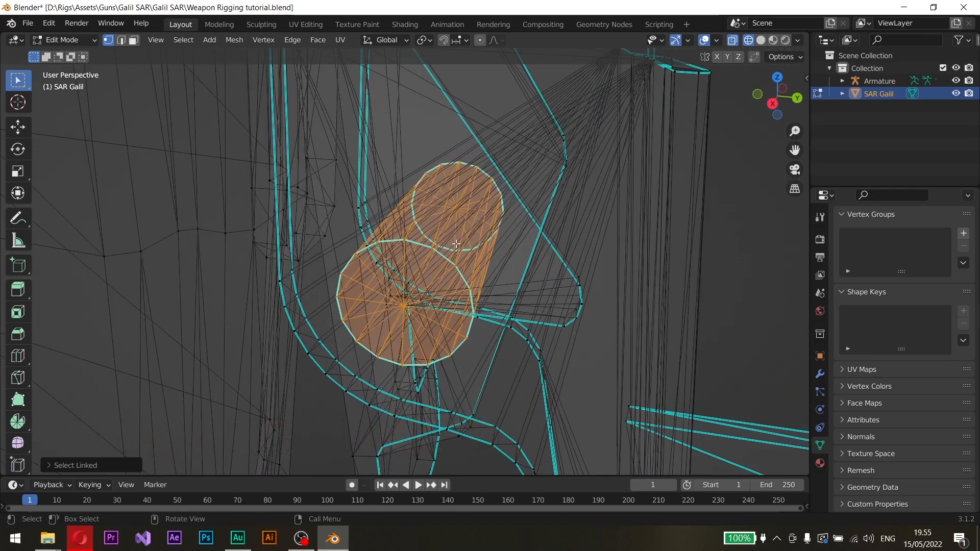
Step: Snap the 3D cursor to the selected pivot pin of the magazine release
{"action": "key", "text": "shift+s"}
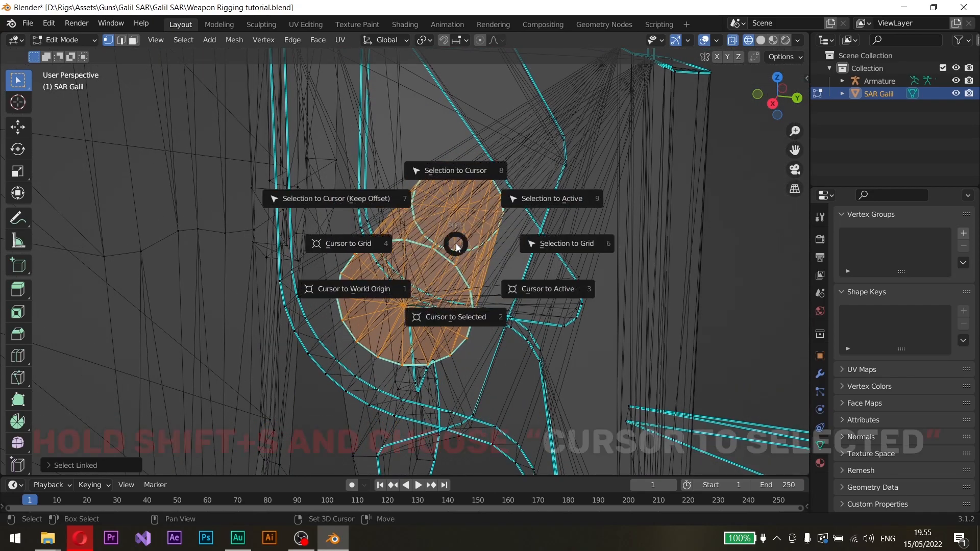
{"action": "left_click", "coordinate": [463, 324]}
{"action": "middle_click_drag", "start_coordinate": [462, 321], "coordinate": [389, 301]}
{"action": "scroll", "coordinate": [378, 261], "scroll_direction": "up", "scroll_amount": 4}
{"action": "mouse_move", "coordinate": [389, 249]}
{"action": "middle_mouse_down"}
{"action": "mouse_move", "coordinate": [462, 250]}
{"action": "mouse_move", "coordinate": [429, 256]}
{"action": "mouse_move", "coordinate": [418, 276]}
{"action": "middle_mouse_up"}
{"action": "scroll", "coordinate": [406, 255], "scroll_direction": "down", "scroll_amount": 4}
{"action": "scroll", "coordinate": [429, 257], "scroll_direction": "down", "scroll_amount": 4}
Step: Exit mesh editing, return to the textured display and open the armature in Edit Mode
{"action": "key", "text": "Tab"}
{"action": "key", "text": "shift+z"}
{"action": "middle_click_drag", "start_coordinate": [464, 214], "coordinate": [460, 275], "text": "shift"}
{"action": "scroll", "coordinate": [442, 274], "scroll_direction": "down", "scroll_amount": 2}
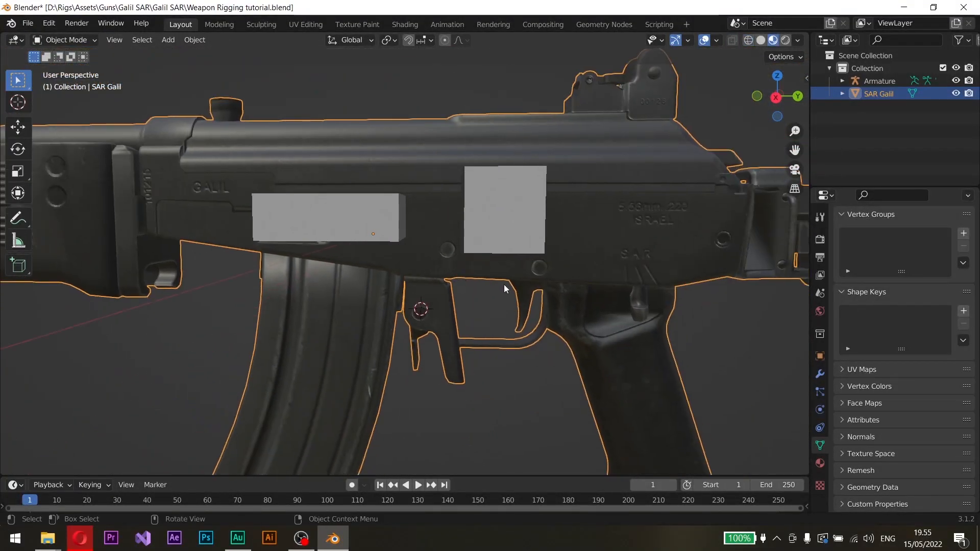
{"action": "left_click", "coordinate": [395, 218]}
{"action": "key", "text": "Tab"}
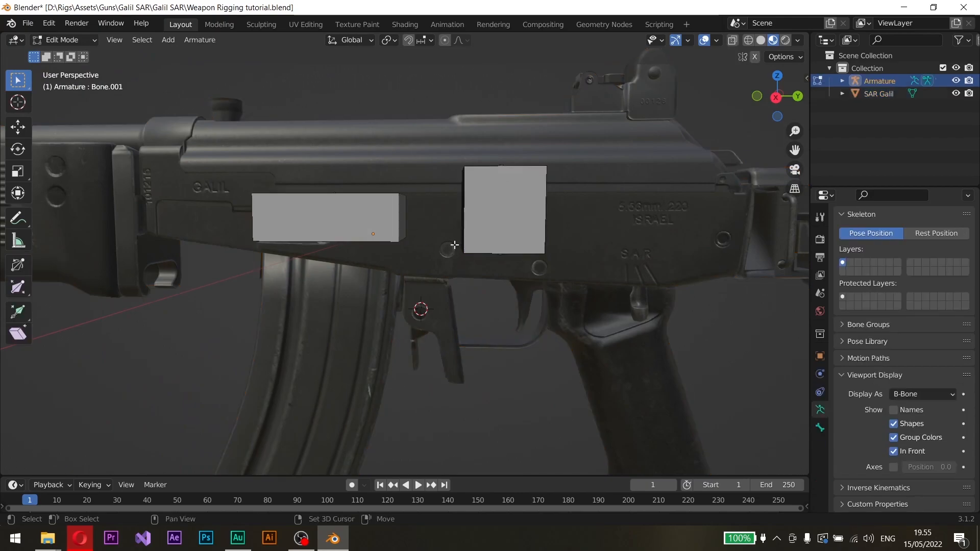
Step: Add a new bone to the armature at the 3D cursor on the magazine release
{"action": "key", "text": "shift+z"}
{"action": "mouse_move", "coordinate": [462, 271]}
{"action": "middle_mouse_down", "text": "shift"}
{"action": "mouse_move", "coordinate": [454, 233]}
{"action": "mouse_move", "coordinate": [462, 260]}
{"action": "middle_mouse_up", "text": "shift"}
{"action": "scroll", "coordinate": [455, 233], "scroll_direction": "up", "scroll_amount": 1}
{"action": "key", "text": "shift+z"}
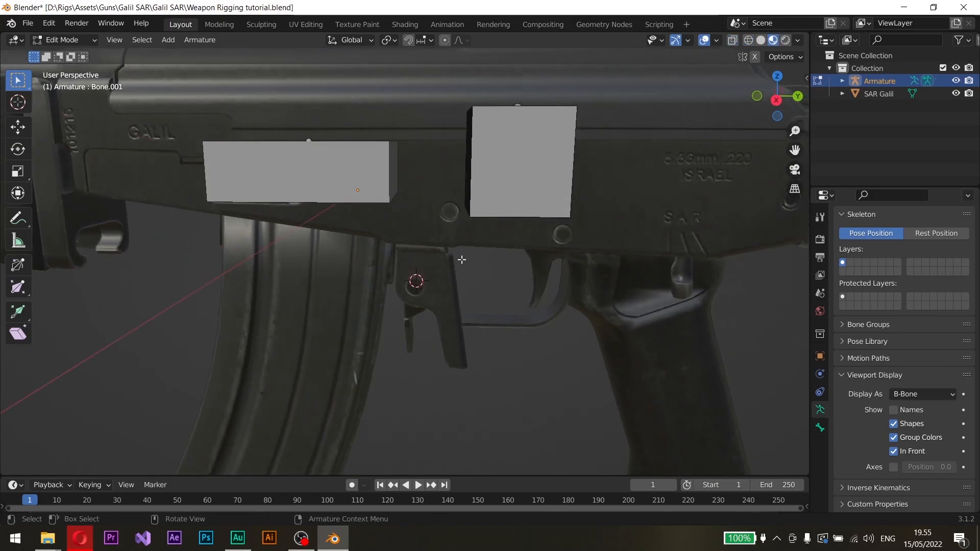
{"action": "scroll", "coordinate": [462, 260], "scroll_direction": "up", "scroll_amount": 3}
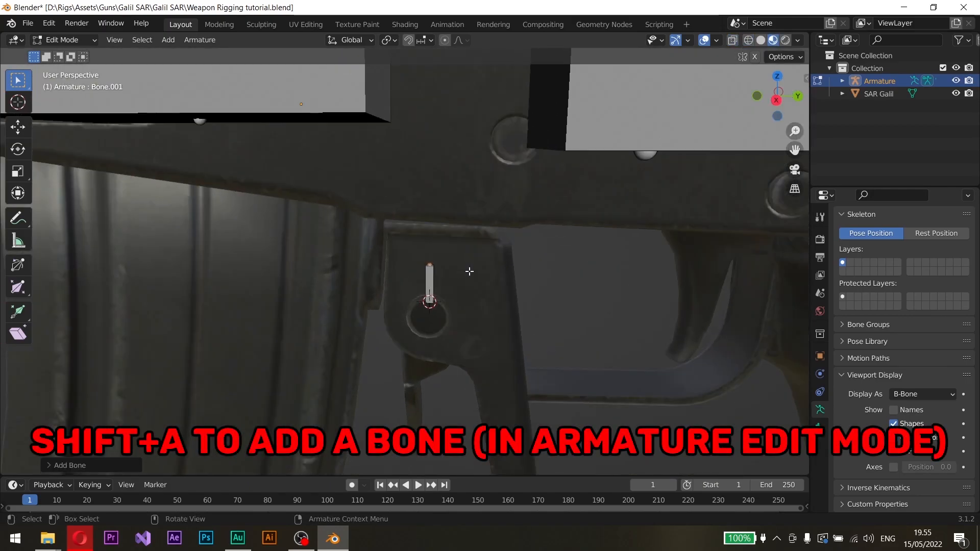
{"action": "scroll", "coordinate": [452, 276], "scroll_direction": "down", "scroll_amount": 5}
{"action": "middle_click_drag", "start_coordinate": [448, 236], "coordinate": [431, 237]}
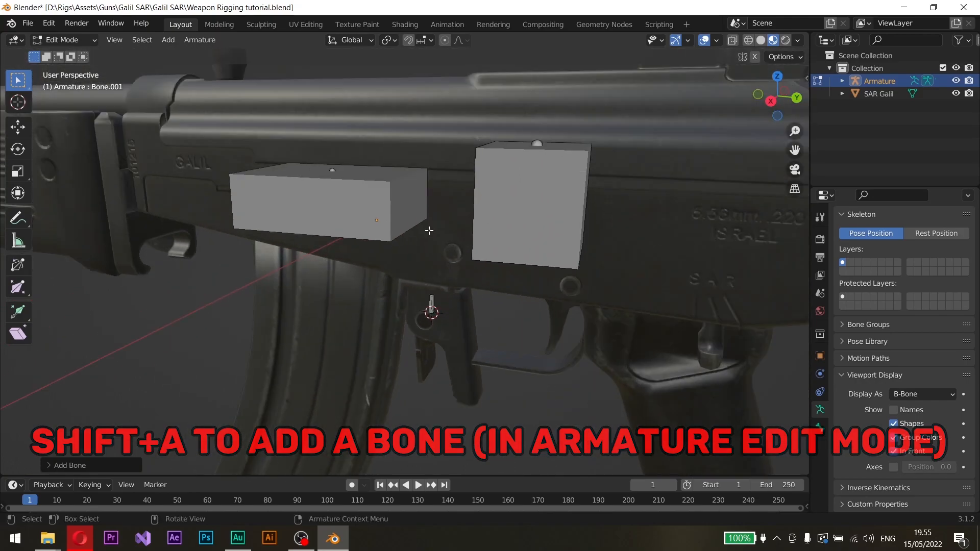
{"action": "scroll", "coordinate": [459, 260], "scroll_direction": "up", "scroll_amount": 5}
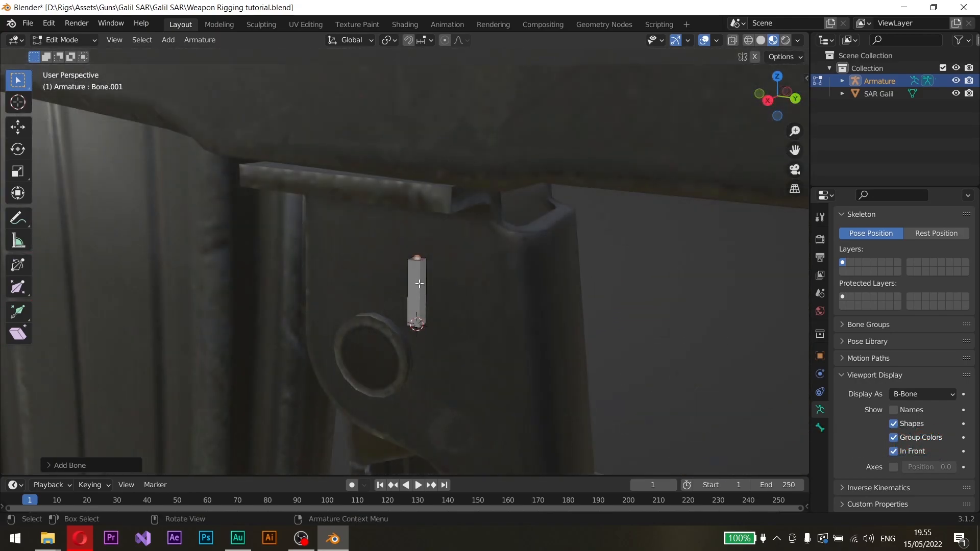
Step: Show the model in wireframe and set the transform pivot point to 3D Cursor
{"action": "mouse_move", "coordinate": [420, 284]}
{"action": "middle_mouse_down"}
{"action": "mouse_move", "coordinate": [409, 273]}
{"action": "mouse_move", "coordinate": [527, 228]}
{"action": "mouse_move", "coordinate": [558, 236]}
{"action": "mouse_move", "coordinate": [390, 212]}
{"action": "mouse_move", "coordinate": [466, 217]}
{"action": "mouse_move", "coordinate": [437, 223]}
{"action": "mouse_move", "coordinate": [484, 221]}
{"action": "mouse_move", "coordinate": [502, 233]}
{"action": "middle_mouse_up"}
{"action": "key", "text": "shift+z"}
{"action": "scroll", "coordinate": [438, 223], "scroll_direction": "up", "scroll_amount": 3}
{"action": "scroll", "coordinate": [437, 224], "scroll_direction": "down", "scroll_amount": 3}
{"action": "scroll", "coordinate": [435, 225], "scroll_direction": "up", "scroll_amount": 1}
{"action": "middle_click_drag", "start_coordinate": [970, 541], "coordinate": [914, 526]}
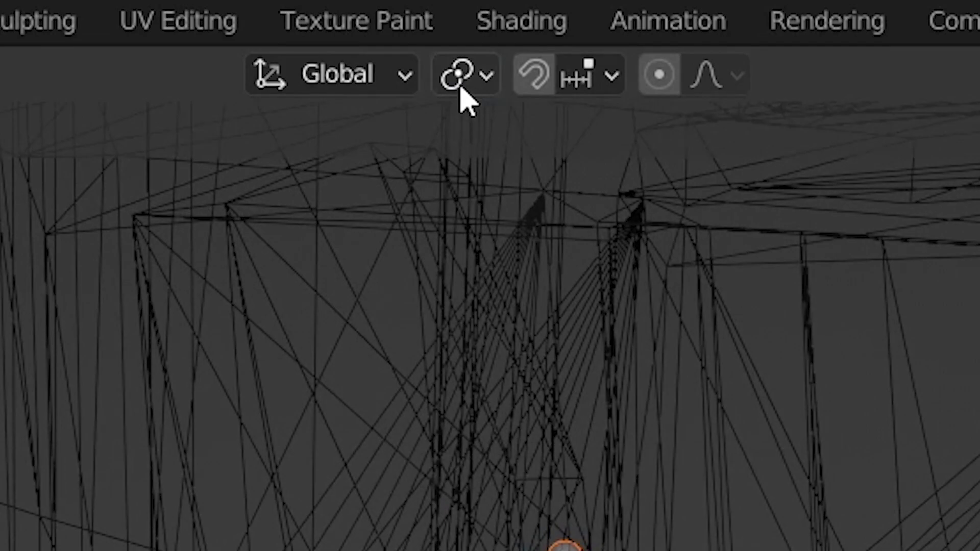
{"action": "left_click", "coordinate": [461, 85]}
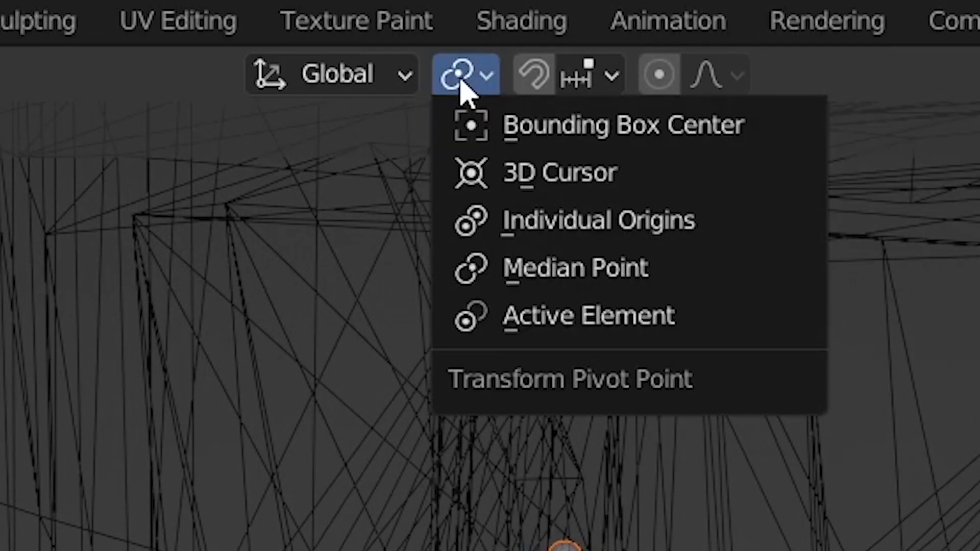
{"action": "left_click", "coordinate": [525, 196]}
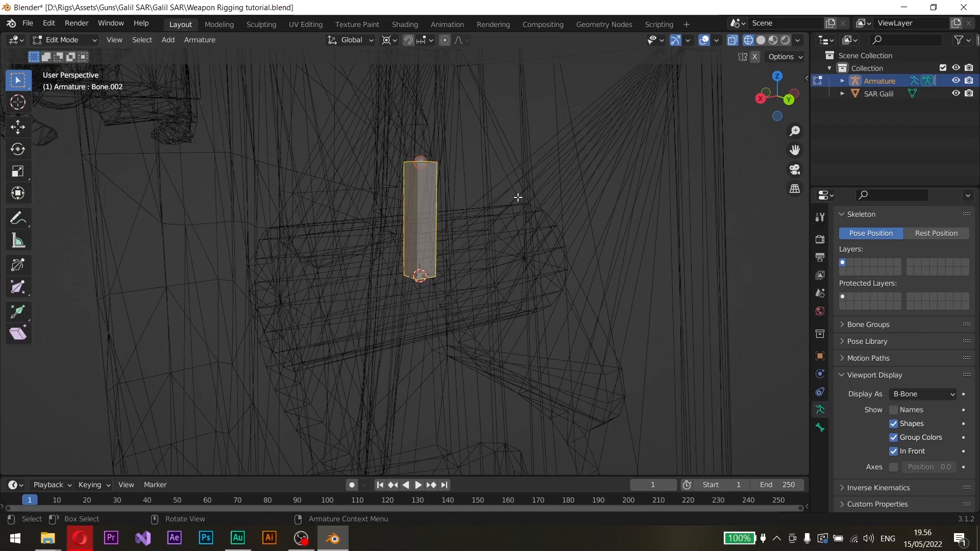
Step: Rotate the magazine release bone 90° about the global Y axis
{"action": "key", "text": "shift+z"}
{"action": "key", "text": "shift+z"}
{"action": "key", "text": "r"}
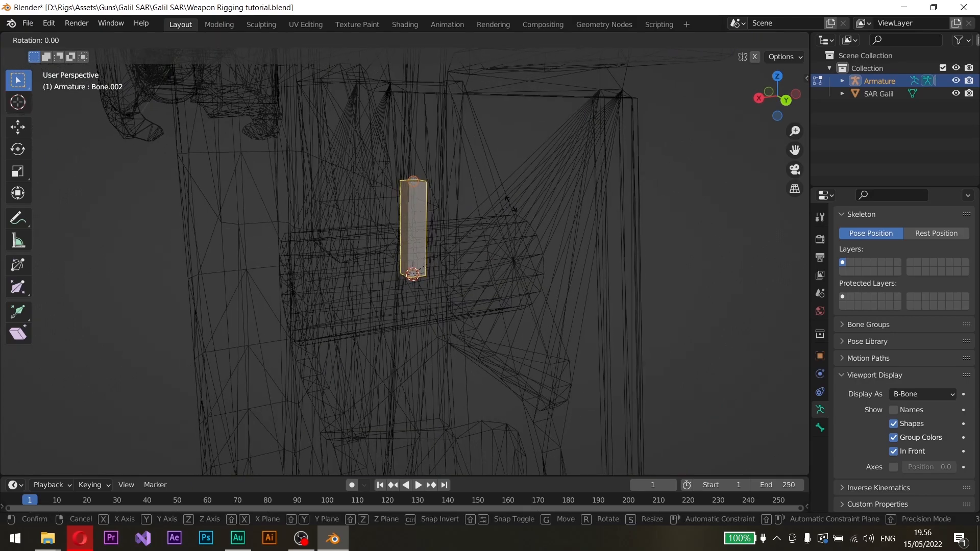
{"action": "key", "text": "y"}
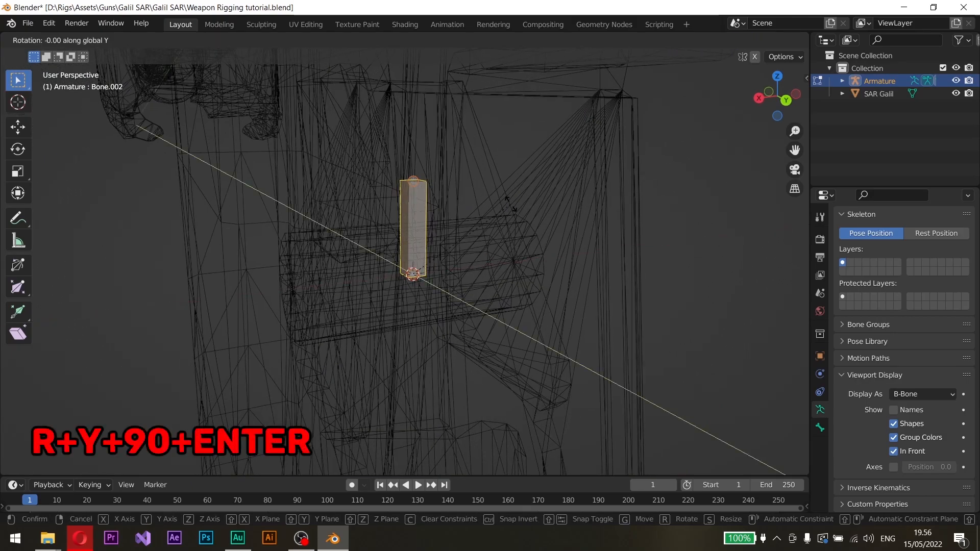
{"action": "type", "text": "90"}
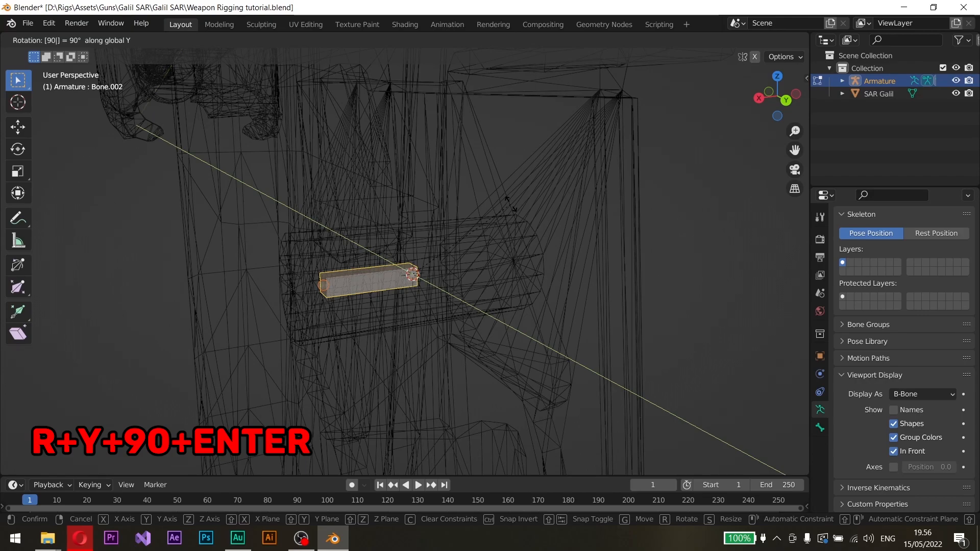
{"action": "key", "text": "Return"}
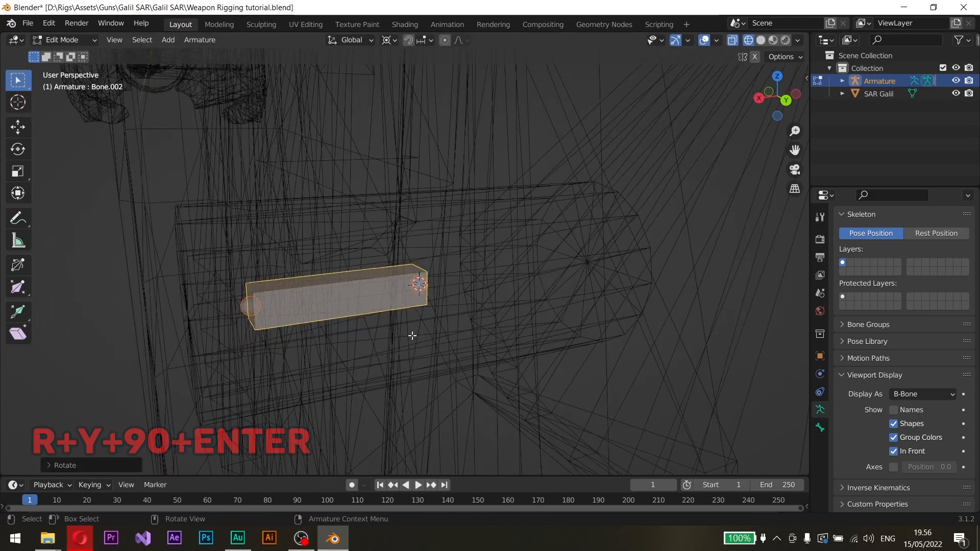
{"action": "scroll", "coordinate": [428, 293], "scroll_direction": "up", "scroll_amount": 3}
{"action": "scroll", "coordinate": [427, 291], "scroll_direction": "down", "scroll_amount": 4}
{"action": "scroll", "coordinate": [418, 270], "scroll_direction": "up", "scroll_amount": 1}
{"action": "scroll", "coordinate": [418, 266], "scroll_direction": "down", "scroll_amount": 2}
{"action": "scroll", "coordinate": [418, 265], "scroll_direction": "up", "scroll_amount": 2}
{"action": "scroll", "coordinate": [417, 265], "scroll_direction": "down", "scroll_amount": 3}
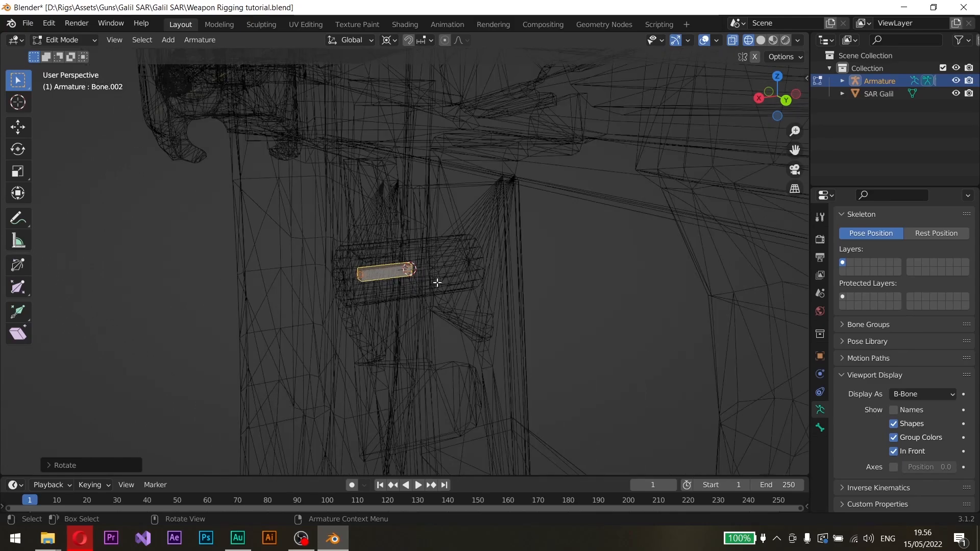
{"action": "scroll", "coordinate": [412, 273], "scroll_direction": "up", "scroll_amount": 3}
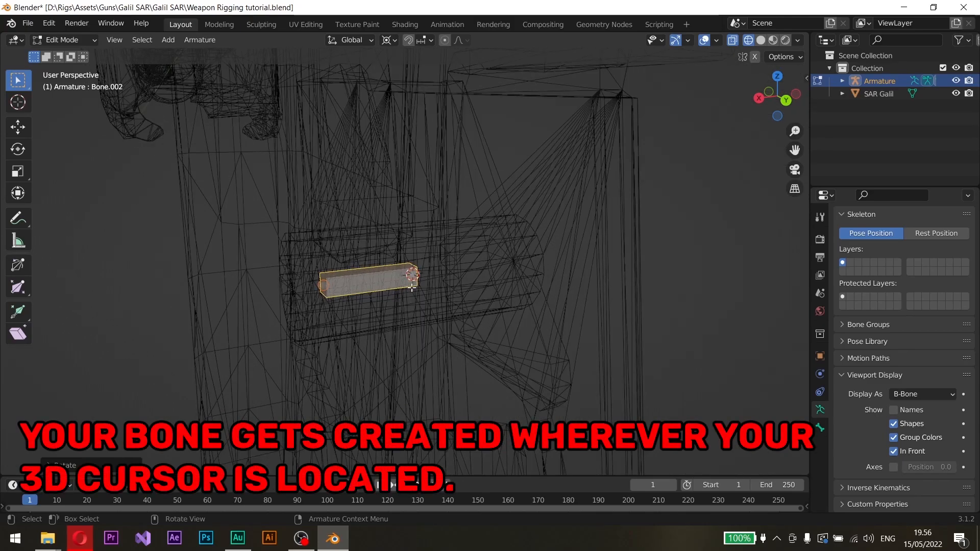
{"action": "scroll", "coordinate": [502, 245], "scroll_direction": "down", "scroll_amount": 3}
{"action": "scroll", "coordinate": [501, 246], "scroll_direction": "up", "scroll_amount": 2}
{"action": "scroll", "coordinate": [501, 246], "scroll_direction": "down", "scroll_amount": 2}
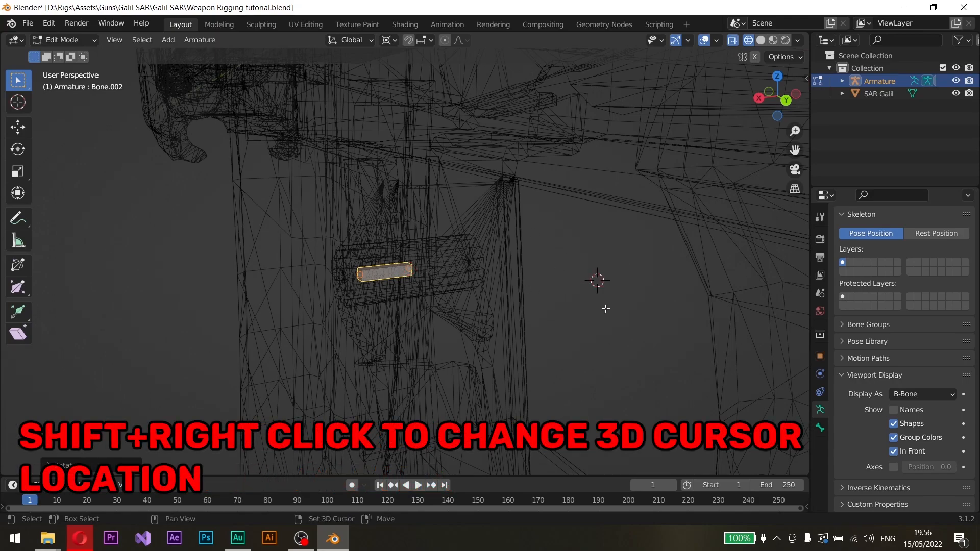
Step: Add a trial bone at the 3D cursor in the empty space beside the magazine release, and delete it
{"action": "key", "text": "shift+a"}
{"action": "middle_click_drag", "start_coordinate": [579, 296], "coordinate": [490, 294]}
{"action": "left_click", "coordinate": [517, 275]}
{"action": "scroll", "coordinate": [513, 268], "scroll_direction": "down", "scroll_amount": 2}
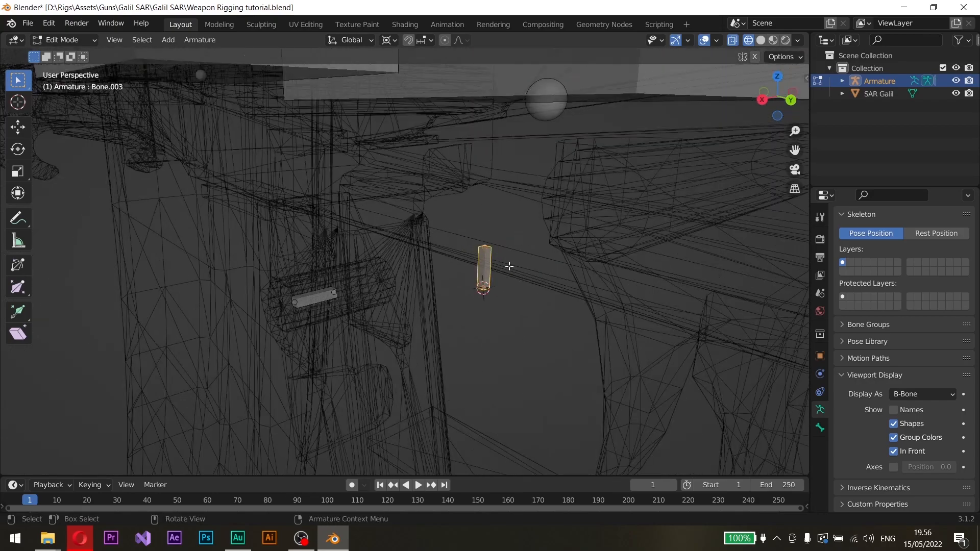
{"action": "scroll", "coordinate": [512, 268], "scroll_direction": "down", "scroll_amount": 2}
{"action": "key", "text": "x"}
{"action": "left_click", "coordinate": [499, 260]}
Step: Select the inner end joint of the magazine release bone and snap the 3D cursor back to it
{"action": "scroll", "coordinate": [387, 307], "scroll_direction": "up", "scroll_amount": 5}
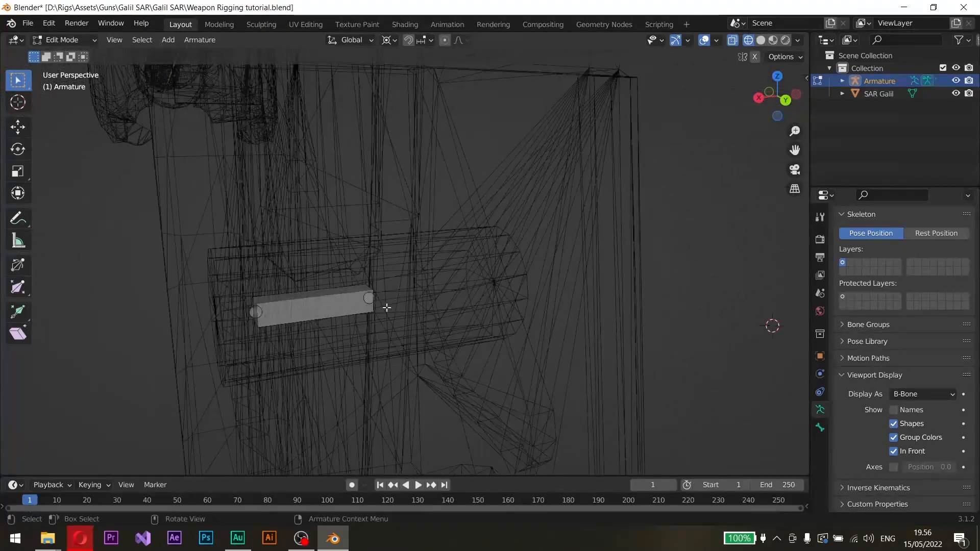
{"action": "middle_click_drag", "start_coordinate": [387, 308], "coordinate": [372, 307]}
{"action": "left_click", "coordinate": [368, 299]}
{"action": "middle_click_drag", "start_coordinate": [490, 277], "coordinate": [409, 287]}
{"action": "key", "text": "shift+s"}
{"action": "left_click", "coordinate": [408, 352]}
{"action": "middle_click_drag", "start_coordinate": [401, 333], "coordinate": [430, 328]}
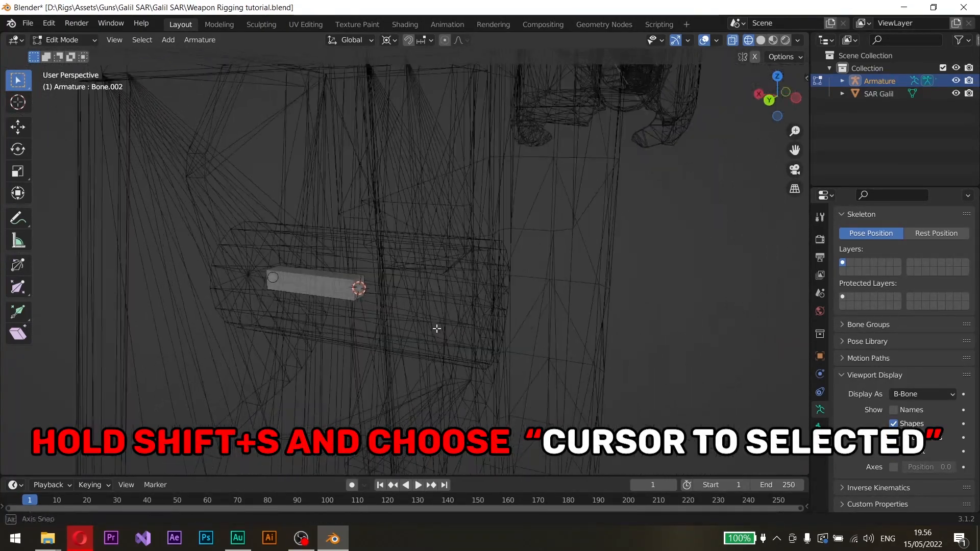
Step: Set the transform pivot point to Median Point and enable snapping with Vertex as the snap target
{"action": "scroll", "coordinate": [429, 327], "scroll_direction": "up", "scroll_amount": 2}
{"action": "mouse_move", "coordinate": [365, 312]}
{"action": "middle_mouse_down"}
{"action": "mouse_move", "coordinate": [415, 318]}
{"action": "mouse_move", "coordinate": [372, 311]}
{"action": "middle_mouse_up"}
{"action": "mouse_move", "coordinate": [456, 289]}
{"action": "middle_mouse_down"}
{"action": "mouse_move", "coordinate": [446, 304]}
{"action": "mouse_move", "coordinate": [475, 291]}
{"action": "mouse_move", "coordinate": [393, 301]}
{"action": "mouse_move", "coordinate": [447, 298]}
{"action": "middle_mouse_up"}
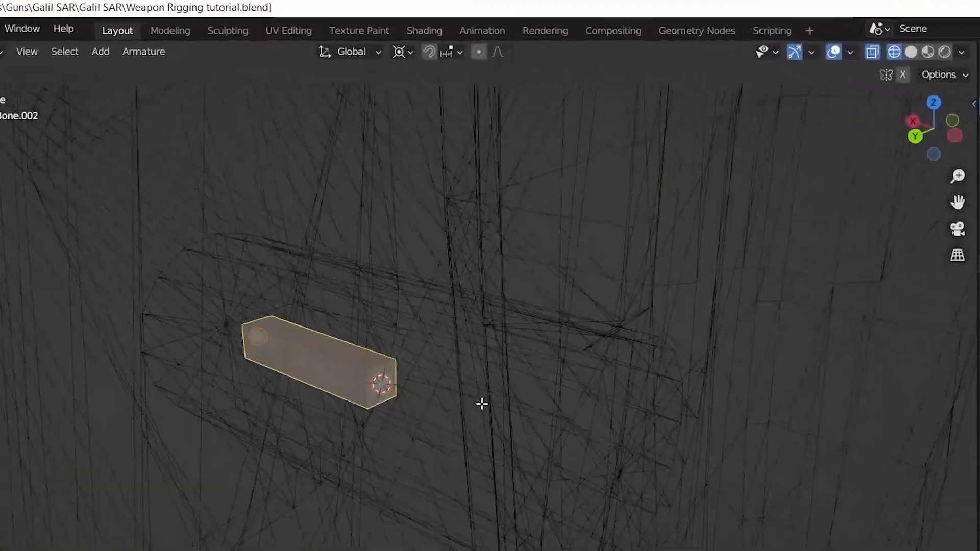
{"action": "middle_click_drag", "start_coordinate": [482, 404], "coordinate": [448, 390]}
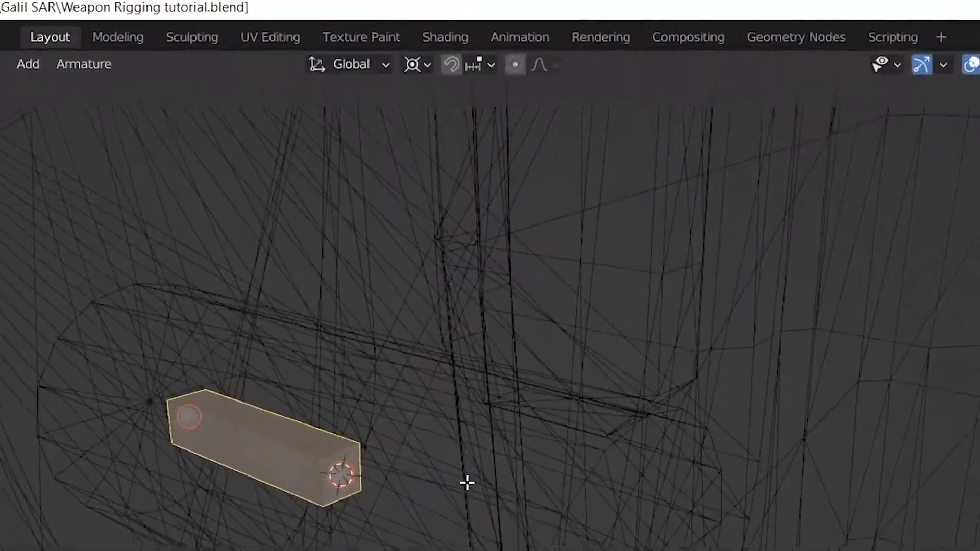
{"action": "left_click", "coordinate": [459, 108]}
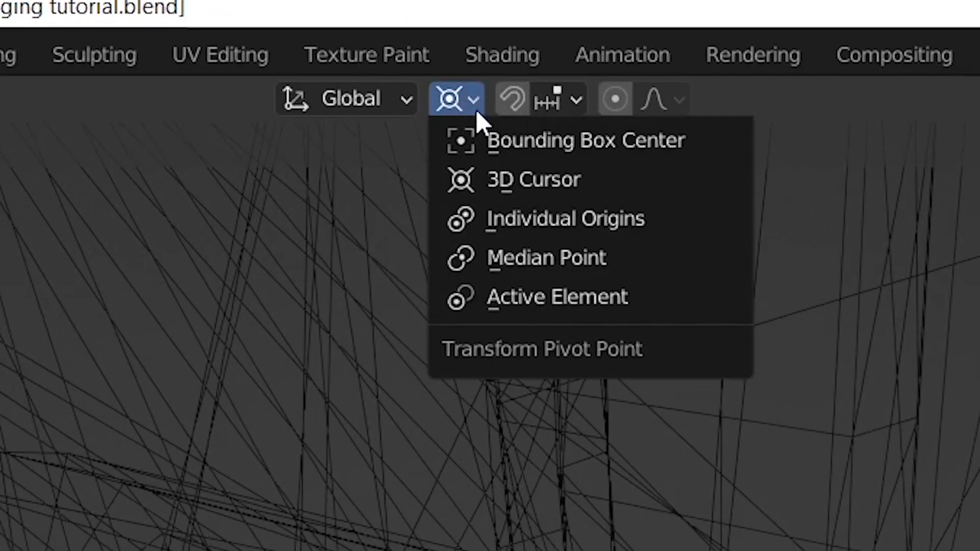
{"action": "left_click", "coordinate": [551, 262]}
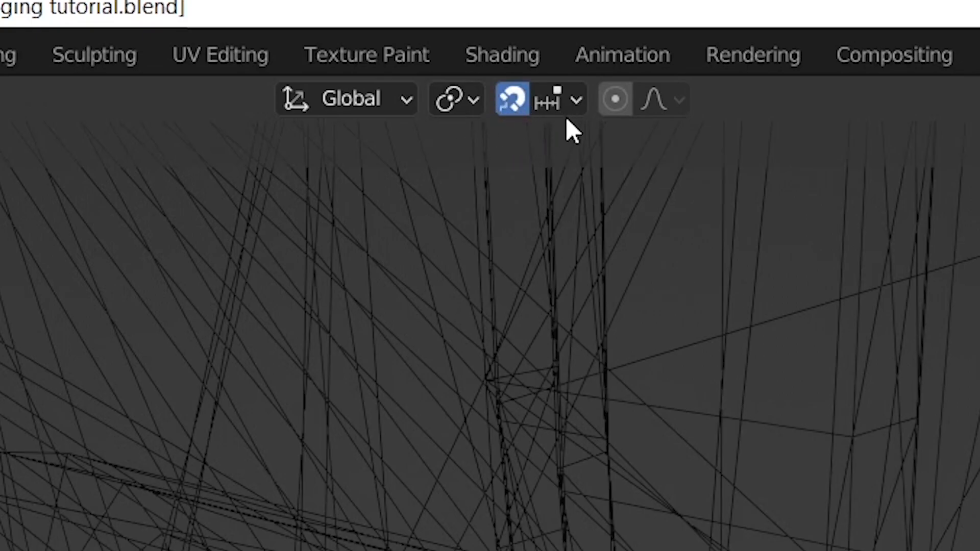
{"action": "left_click", "coordinate": [557, 97]}
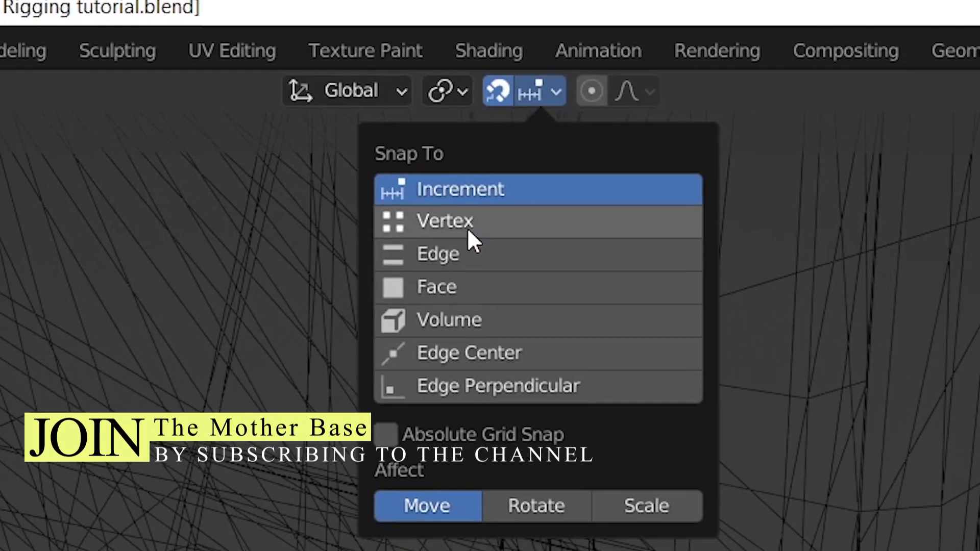
{"action": "left_click", "coordinate": [485, 243]}
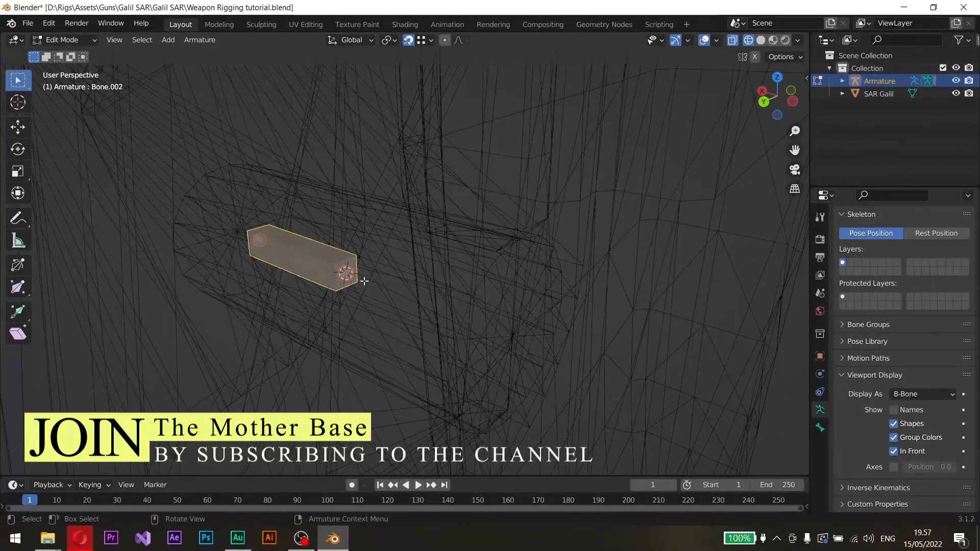
Step: Move the magazine release bone's inner end joint along the global X axis to the nearer end of the pivot pin
{"action": "middle_click_drag", "start_coordinate": [349, 275], "coordinate": [506, 269]}
{"action": "scroll", "coordinate": [382, 308], "scroll_direction": "up", "scroll_amount": 4}
{"action": "scroll", "coordinate": [433, 277], "scroll_direction": "down", "scroll_amount": 3}
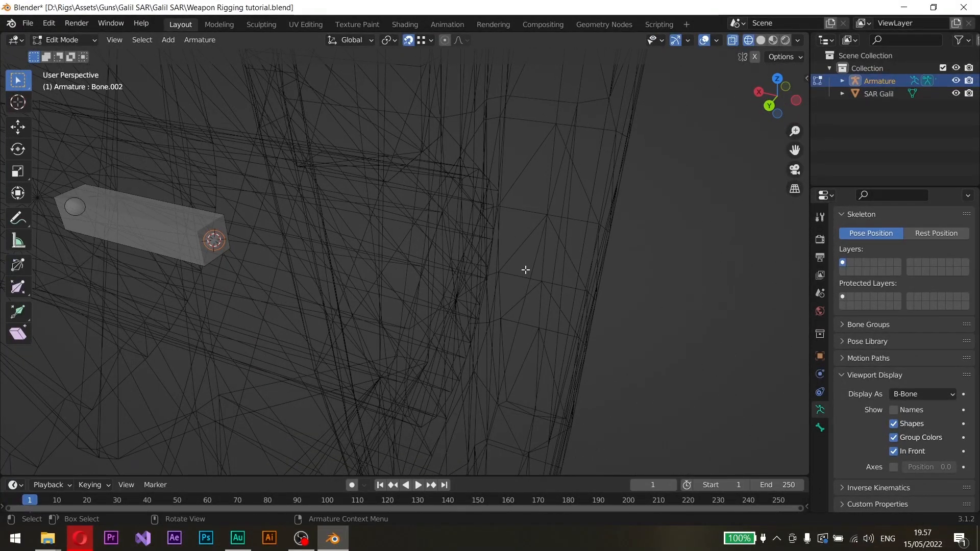
{"action": "key", "text": "g"}
{"action": "key", "text": "y"}
{"action": "right_click", "coordinate": [490, 283]}
{"action": "key", "text": "g"}
{"action": "key", "text": "x"}
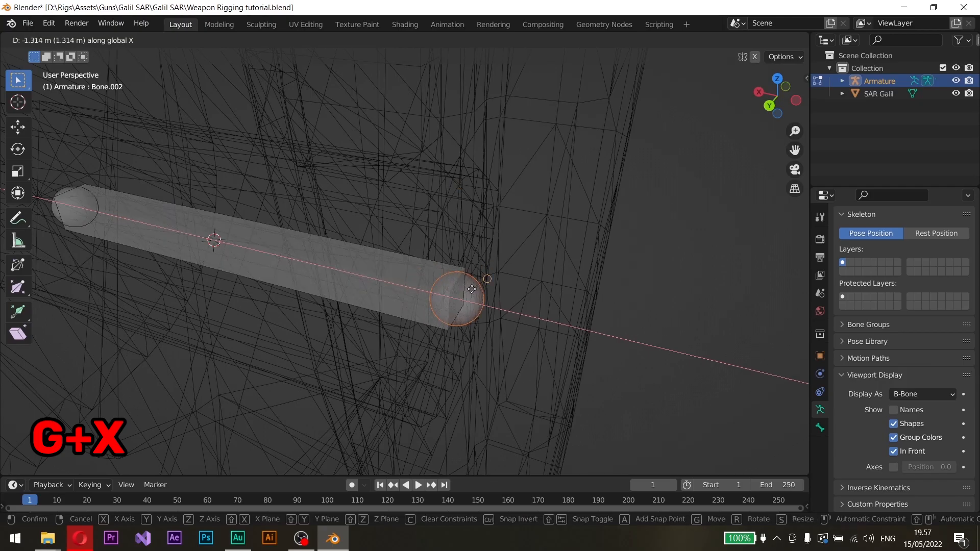
{"action": "left_click", "coordinate": [212, 236]}
Step: Move the bone's opposite end joint along the X axis to the other end of the pivot pin
{"action": "middle_click_drag", "start_coordinate": [212, 237], "coordinate": [482, 239]}
{"action": "left_click", "coordinate": [393, 267]}
{"action": "scroll", "coordinate": [473, 238], "scroll_direction": "up", "scroll_amount": 3}
{"action": "key", "text": "g"}
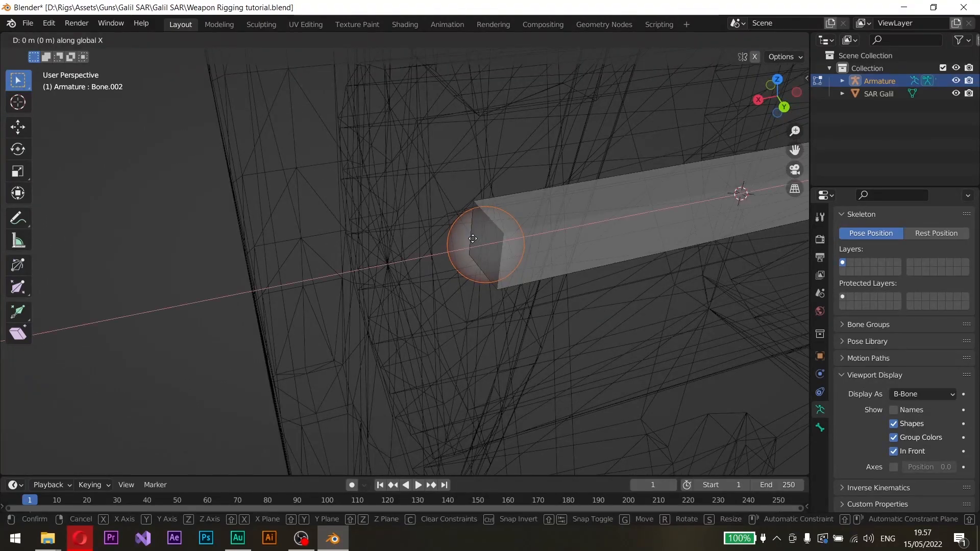
{"action": "left_click", "coordinate": [388, 258]}
Step: Select the whole magazine release bone and scale its B-Bone thickness up by a factor of about 5.3
{"action": "scroll", "coordinate": [390, 259], "scroll_direction": "down", "scroll_amount": 5}
{"action": "middle_click_drag", "start_coordinate": [389, 258], "coordinate": [500, 219]}
{"action": "left_click", "coordinate": [444, 230]}
{"action": "left_click", "coordinate": [439, 228]}
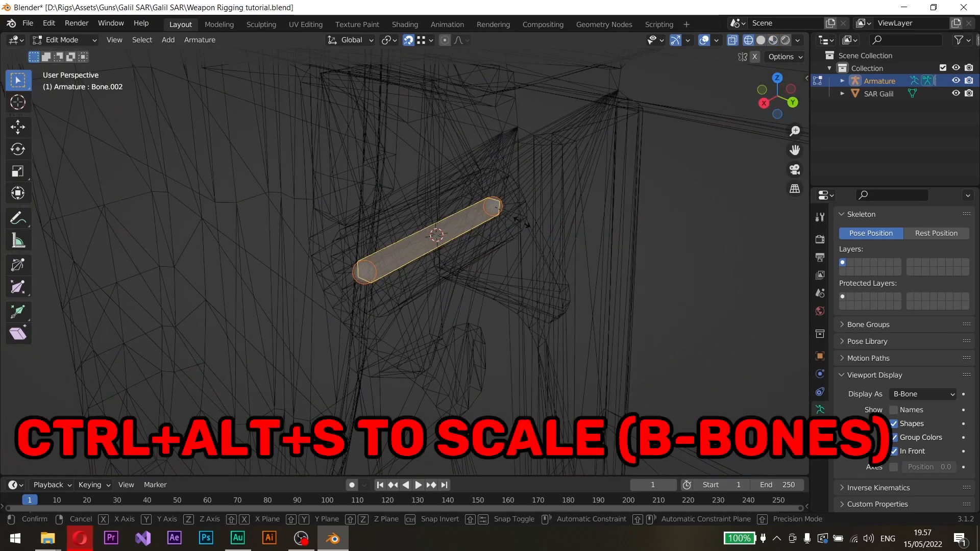
{"action": "key", "text": "ctrl+alt+s"}
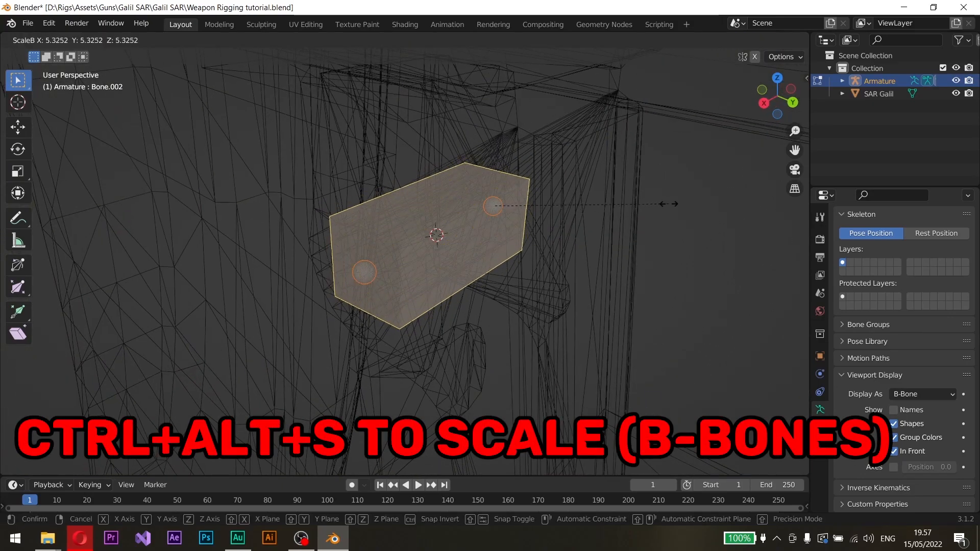
{"action": "left_click", "coordinate": [671, 203]}
Step: Return to the textured display and scale the magazine release bone longer along the global X axis
{"action": "key", "text": "shift+z"}
{"action": "mouse_move", "coordinate": [486, 235]}
{"action": "middle_mouse_down"}
{"action": "mouse_move", "coordinate": [409, 216]}
{"action": "mouse_move", "coordinate": [529, 213]}
{"action": "mouse_move", "coordinate": [405, 224]}
{"action": "mouse_move", "coordinate": [422, 216]}
{"action": "mouse_move", "coordinate": [415, 112]}
{"action": "middle_mouse_up"}
{"action": "key", "text": "ctrl+alt+s"}
{"action": "key", "text": "x"}
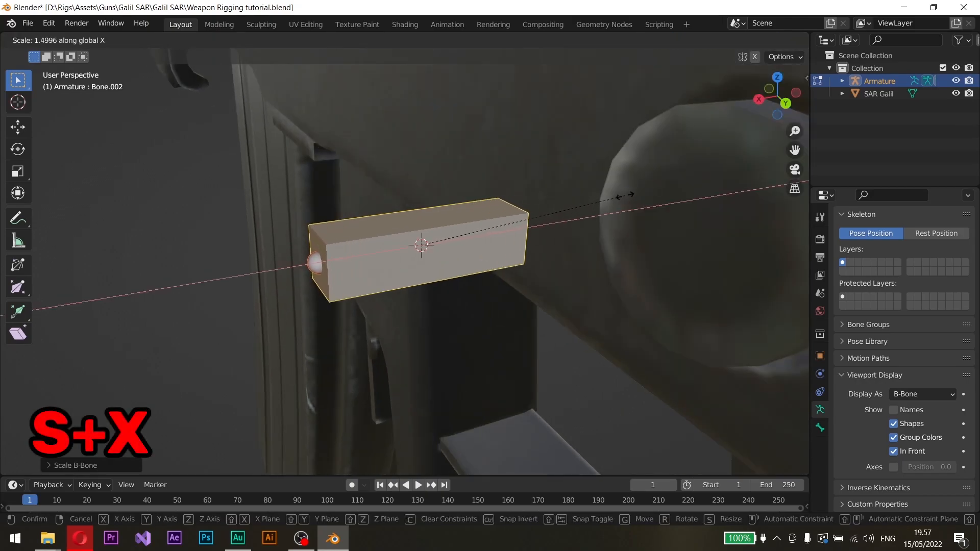
{"action": "left_click", "coordinate": [561, 210]}
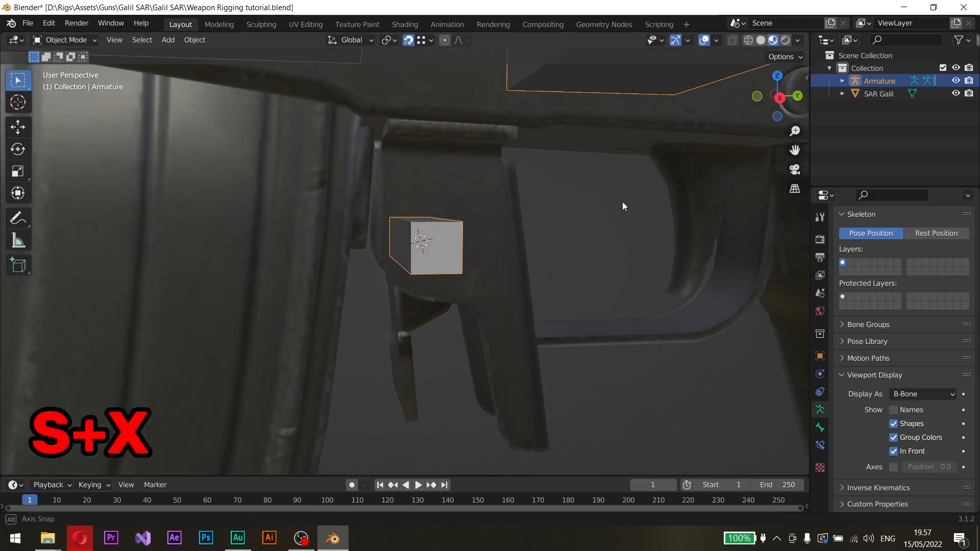
Step: Leave armature editing and select the SAR Galil rifle mesh in Object Mode
{"action": "middle_click_drag", "start_coordinate": [565, 217], "coordinate": [597, 205]}
{"action": "scroll", "coordinate": [571, 189], "scroll_direction": "down", "scroll_amount": 5}
{"action": "scroll", "coordinate": [545, 177], "scroll_direction": "up", "scroll_amount": 2}
{"action": "middle_click_drag", "start_coordinate": [546, 181], "coordinate": [494, 215], "text": "shift"}
{"action": "scroll", "coordinate": [507, 231], "scroll_direction": "up", "scroll_amount": 2}
{"action": "key", "text": "Tab"}
{"action": "key", "text": "Tab"}
{"action": "scroll", "coordinate": [501, 203], "scroll_direction": "down", "scroll_amount": 5}
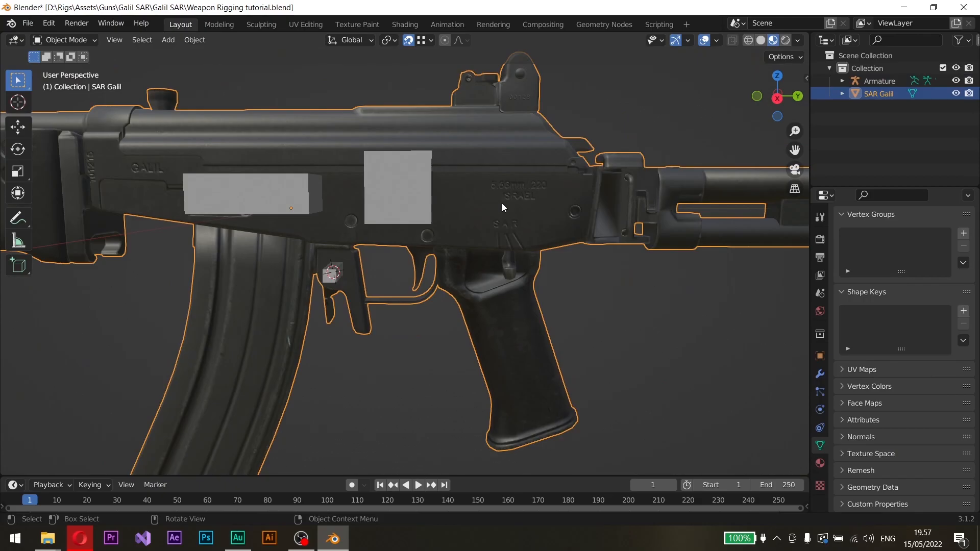
Step: Open the rifle mesh in Edit Mode and show it as a wireframe in the right orthographic view
{"action": "scroll", "coordinate": [501, 203], "scroll_direction": "up", "scroll_amount": 4}
{"action": "key", "text": "Tab"}
{"action": "key", "text": "alt+z"}
{"action": "middle_click_drag", "start_coordinate": [494, 208], "coordinate": [436, 266]}
{"action": "scroll", "coordinate": [436, 267], "scroll_direction": "down", "scroll_amount": 2}
{"action": "key", "text": "KP_3"}
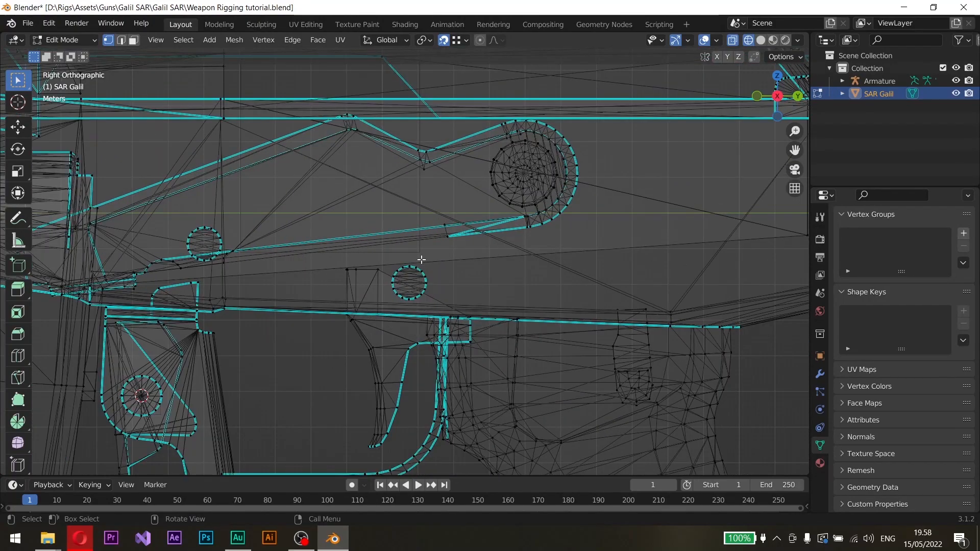
Step: Select all linked geometry of the round pivot pin above the trigger
{"action": "scroll", "coordinate": [421, 250], "scroll_direction": "up", "scroll_amount": 6}
{"action": "middle_click_drag", "start_coordinate": [436, 317], "coordinate": [429, 238], "text": "shift"}
{"action": "scroll", "coordinate": [438, 278], "scroll_direction": "down", "scroll_amount": 4}
{"action": "scroll", "coordinate": [444, 204], "scroll_direction": "up", "scroll_amount": 6}
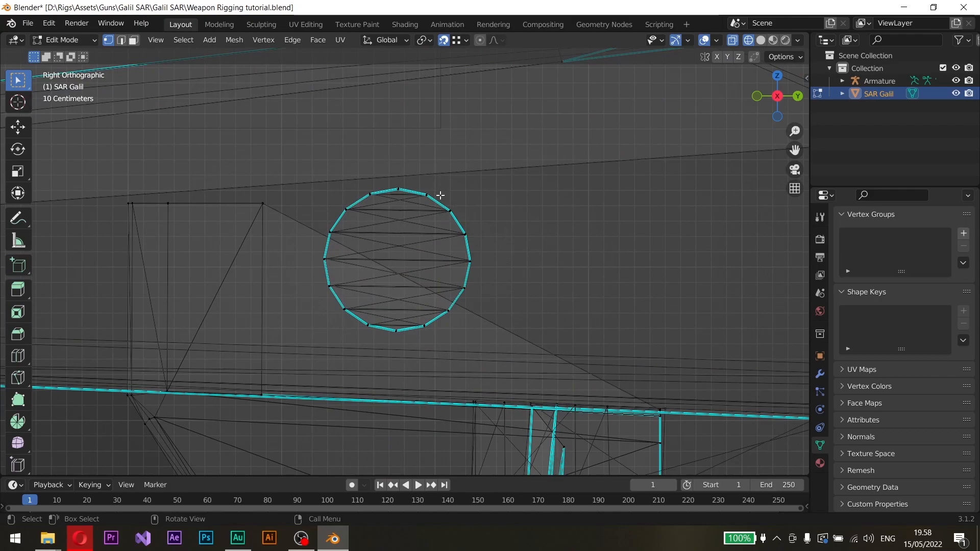
{"action": "key", "text": "l"}
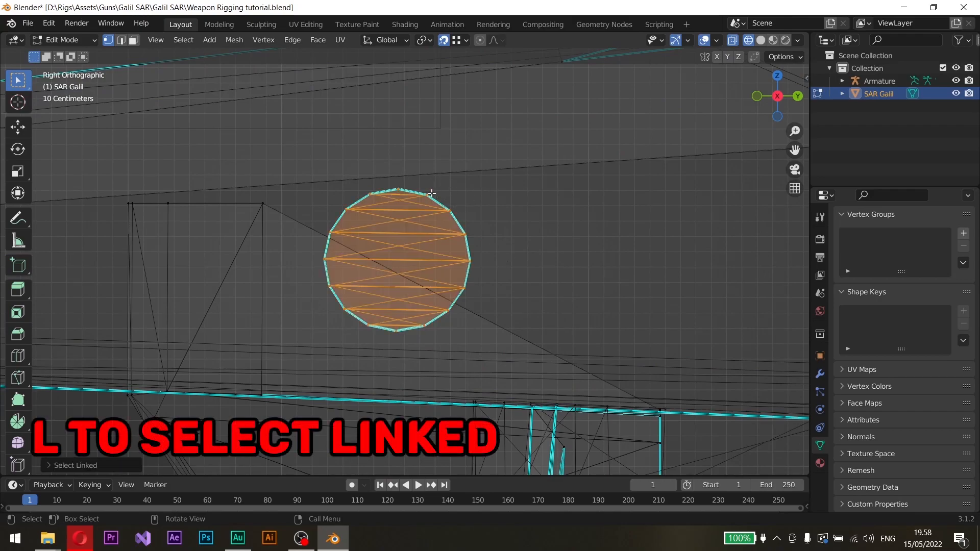
{"action": "scroll", "coordinate": [398, 250], "scroll_direction": "down", "scroll_amount": 2}
{"action": "scroll", "coordinate": [413, 237], "scroll_direction": "up", "scroll_amount": 4}
{"action": "scroll", "coordinate": [426, 231], "scroll_direction": "down", "scroll_amount": 2}
Step: Snap the 3D cursor to the selected trigger pivot pin
{"action": "key", "text": "shift+s"}
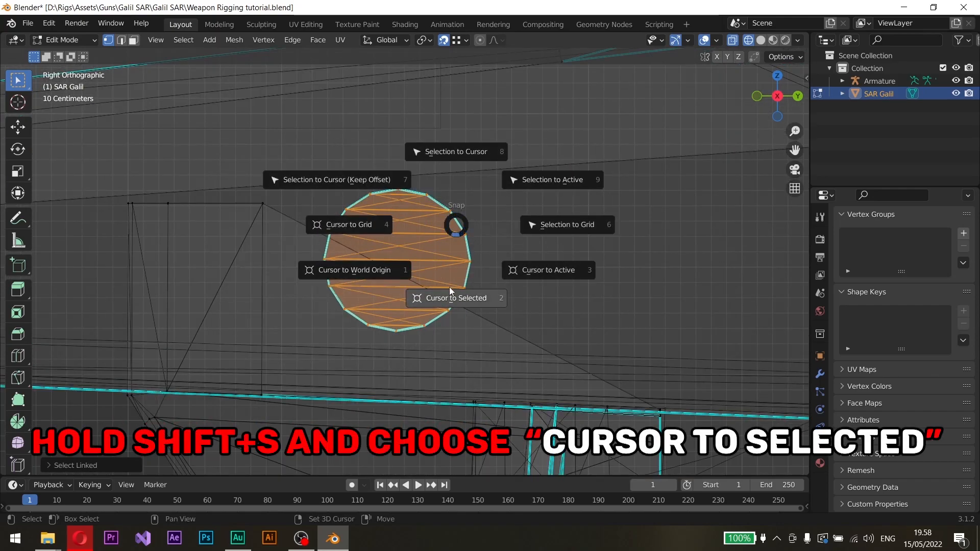
{"action": "left_click", "coordinate": [473, 301]}
{"action": "mouse_move", "coordinate": [476, 256]}
{"action": "middle_mouse_down"}
{"action": "mouse_move", "coordinate": [561, 240]}
{"action": "mouse_move", "coordinate": [599, 245]}
{"action": "middle_mouse_up"}
{"action": "scroll", "coordinate": [599, 245], "scroll_direction": "down", "scroll_amount": 6}
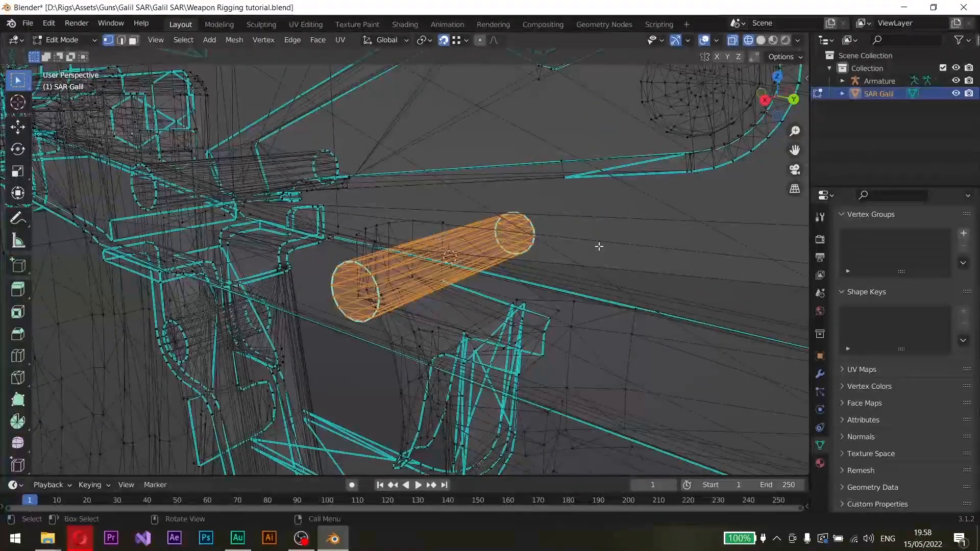
Step: Exit mesh editing, restore the textured display, and open the armature in Edit Mode by way of the magazine release bone
{"action": "key", "text": "Tab"}
{"action": "middle_click_drag", "start_coordinate": [501, 265], "coordinate": [577, 256]}
{"action": "key", "text": "shift+z"}
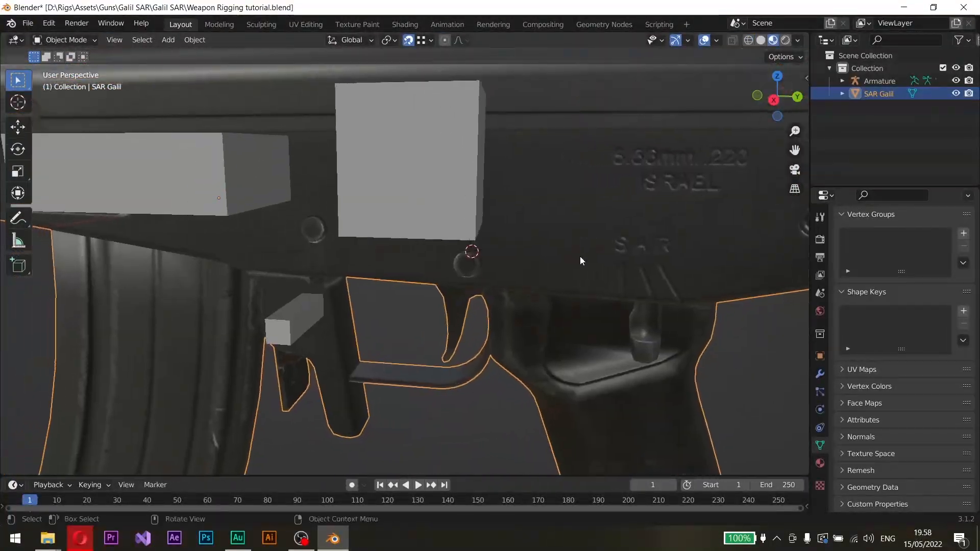
{"action": "left_click", "coordinate": [292, 320]}
{"action": "key", "text": "Tab"}
Step: Duplicate the magazine release bone and place the copy about 2 m away, towards the trigger
{"action": "middle_click_drag", "start_coordinate": [481, 293], "coordinate": [339, 311]}
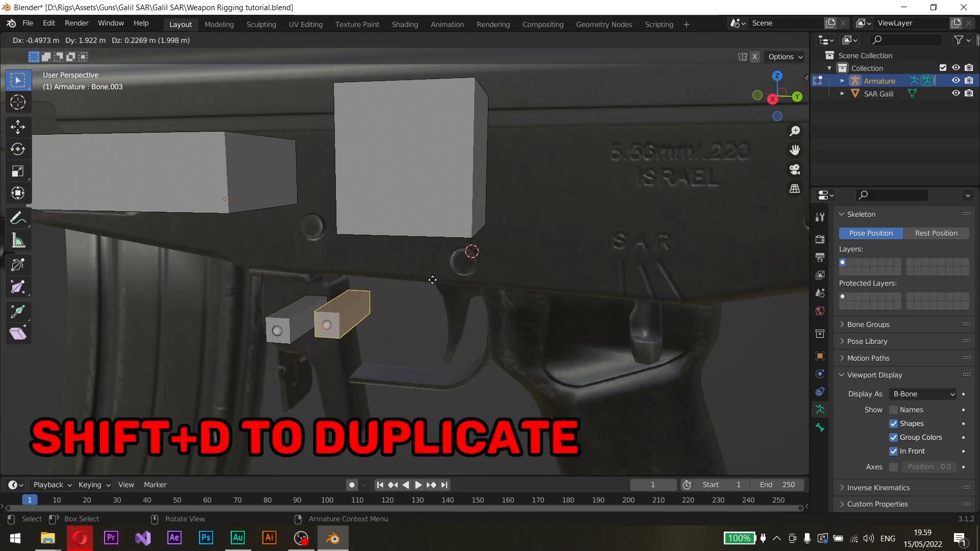
{"action": "left_click", "coordinate": [438, 273]}
{"action": "scroll", "coordinate": [459, 286], "scroll_direction": "up", "scroll_amount": 4}
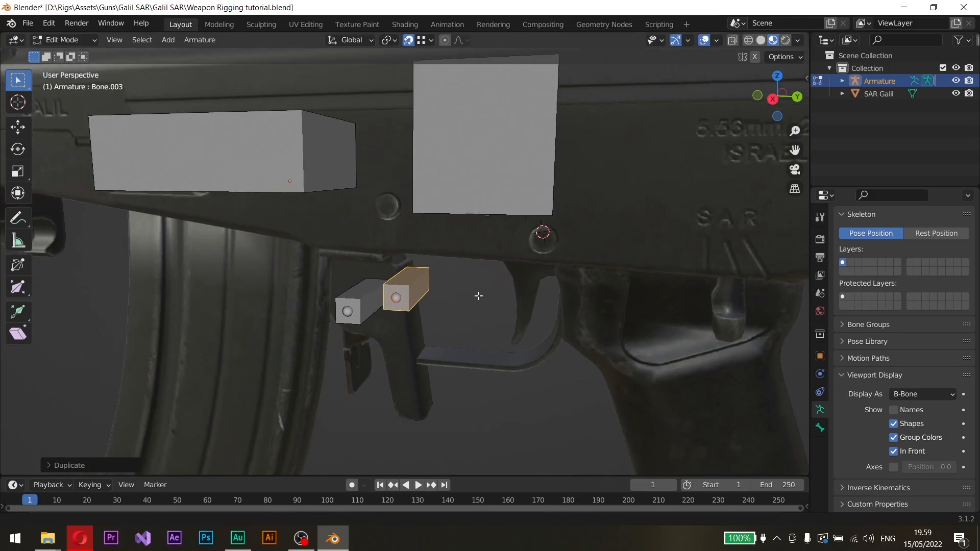
Step: Turn off snapping while editing the armature
{"action": "middle_click_drag", "start_coordinate": [463, 290], "coordinate": [458, 289]}
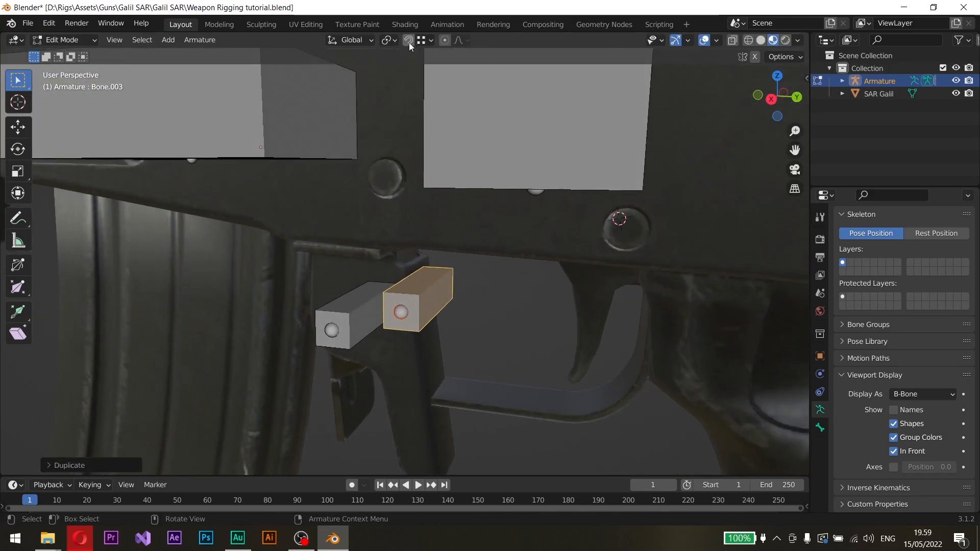
{"action": "left_click", "coordinate": [409, 41]}
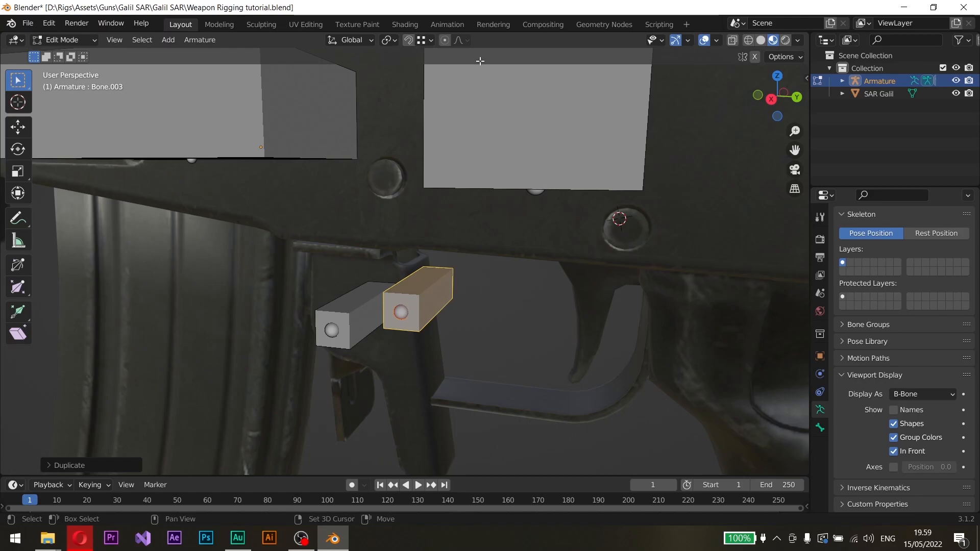
{"action": "key", "text": "shift+Tab"}
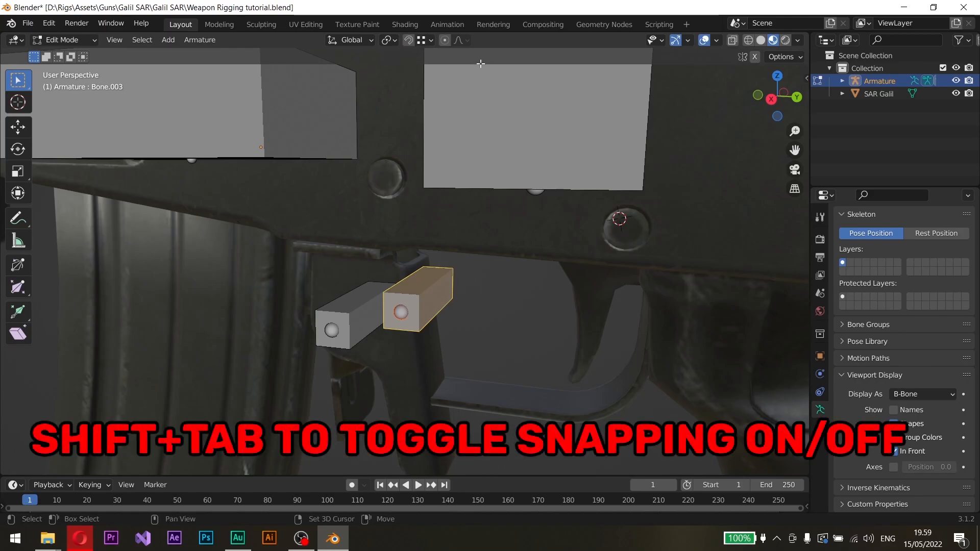
Step: Snap the duplicated bone to the 3D cursor at the trigger pivot pin using Selection to Cursor
{"action": "scroll", "coordinate": [556, 143], "scroll_direction": "down", "scroll_amount": 2}
{"action": "middle_click_drag", "start_coordinate": [553, 146], "coordinate": [546, 143], "text": "shift"}
{"action": "middle_click_drag", "start_coordinate": [496, 251], "coordinate": [470, 249], "text": "shift"}
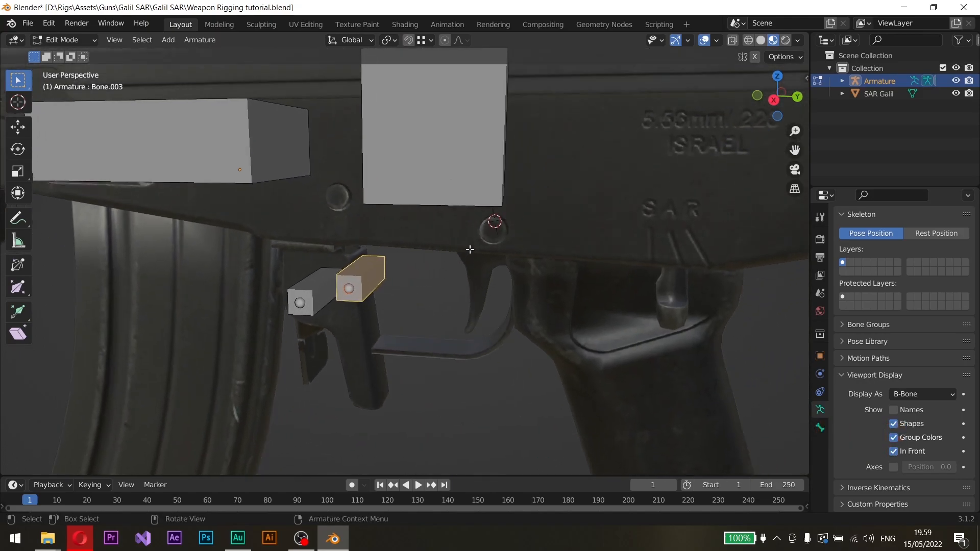
{"action": "scroll", "coordinate": [482, 247], "scroll_direction": "up", "scroll_amount": 2}
{"action": "mouse_move", "coordinate": [359, 280]}
{"action": "middle_mouse_down"}
{"action": "mouse_move", "coordinate": [408, 267]}
{"action": "mouse_move", "coordinate": [361, 289]}
{"action": "middle_mouse_up"}
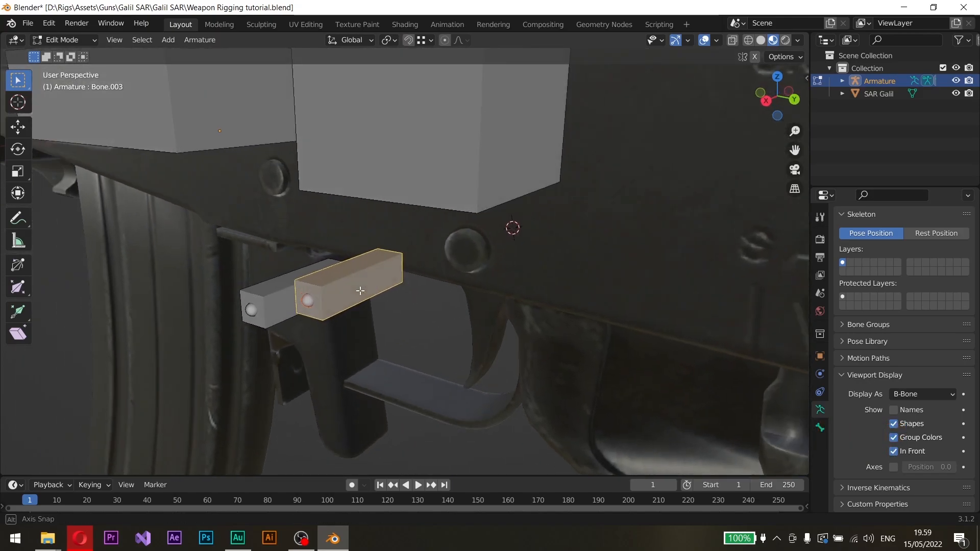
{"action": "scroll", "coordinate": [501, 234], "scroll_direction": "up", "scroll_amount": 1}
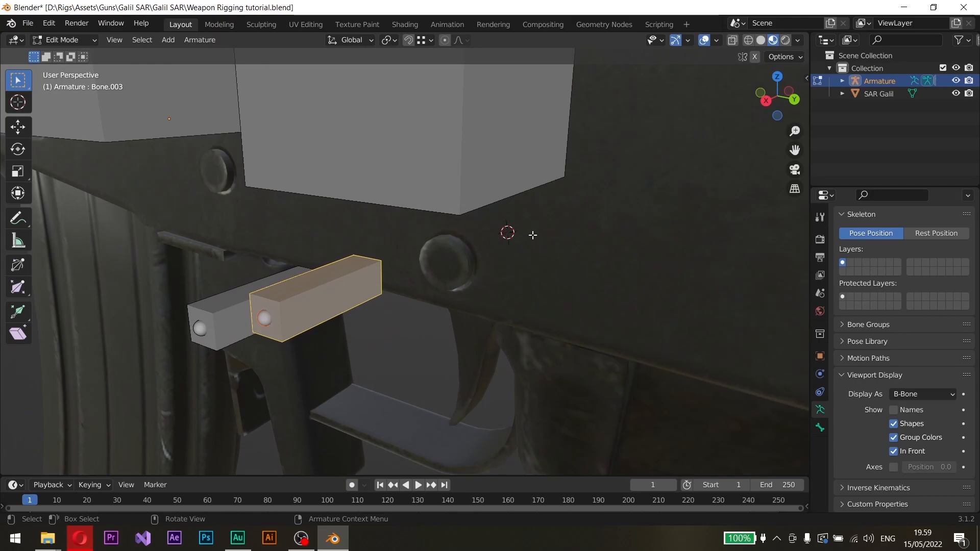
{"action": "scroll", "coordinate": [432, 276], "scroll_direction": "down", "scroll_amount": 1}
{"action": "mouse_move", "coordinate": [429, 278]}
{"action": "middle_mouse_down"}
{"action": "mouse_move", "coordinate": [464, 271]}
{"action": "mouse_move", "coordinate": [442, 271]}
{"action": "middle_mouse_up"}
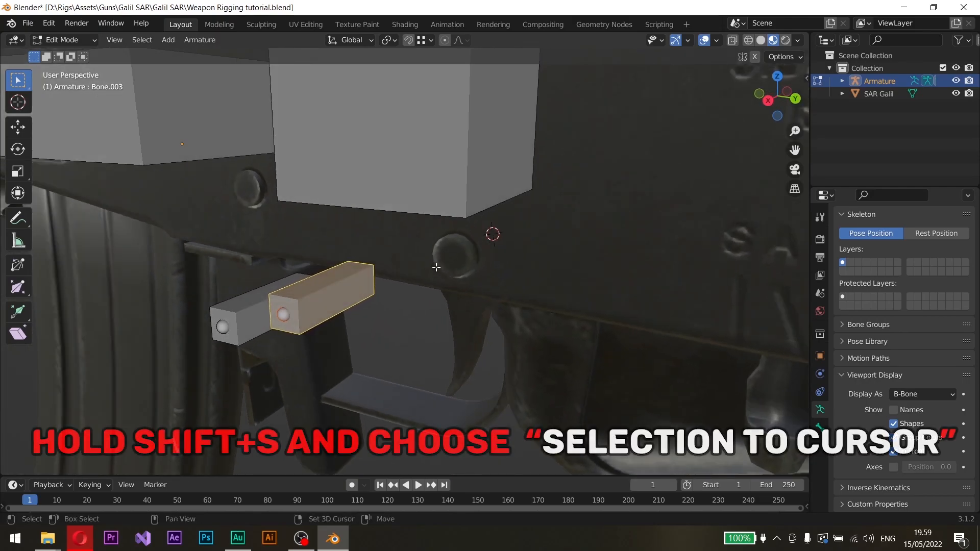
{"action": "key", "text": "shift+s"}
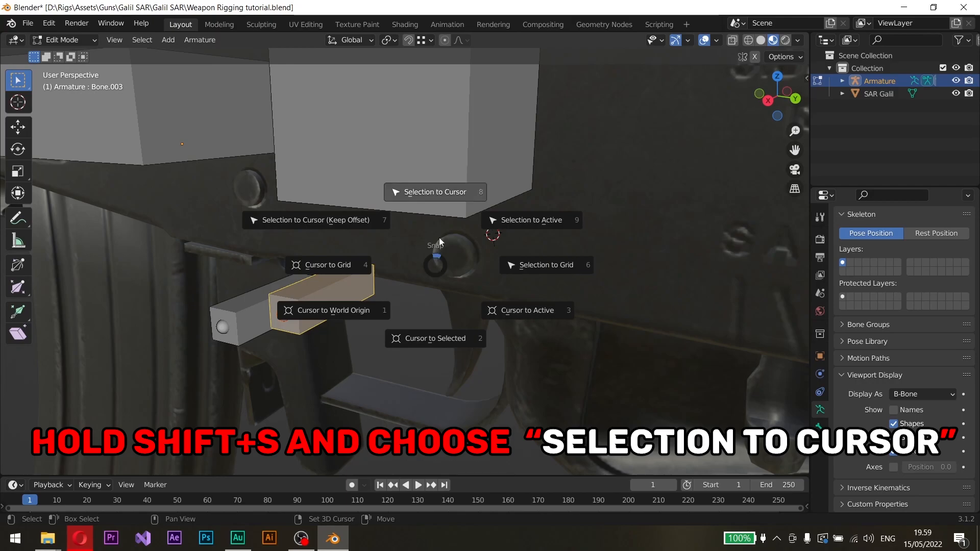
{"action": "left_click", "coordinate": [441, 196]}
Step: Turn snapping back on and move the trigger bone along the global X axis in wireframe display
{"action": "middle_click_drag", "start_coordinate": [480, 199], "coordinate": [322, 213]}
{"action": "scroll", "coordinate": [322, 213], "scroll_direction": "up", "scroll_amount": 3}
{"action": "key", "text": "shift+z"}
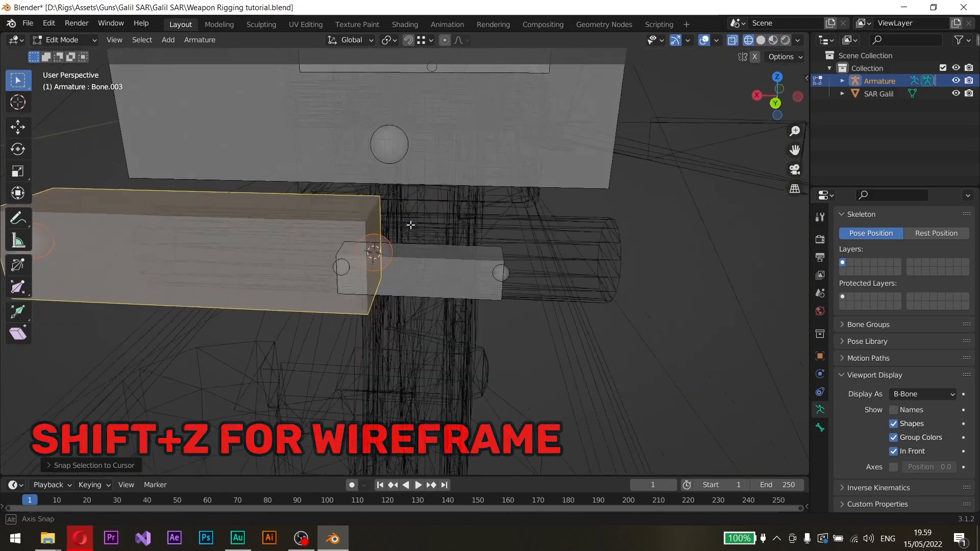
{"action": "mouse_move", "coordinate": [386, 229]}
{"action": "middle_mouse_down"}
{"action": "mouse_move", "coordinate": [477, 230]}
{"action": "mouse_move", "coordinate": [456, 237]}
{"action": "mouse_move", "coordinate": [519, 256]}
{"action": "mouse_move", "coordinate": [499, 238]}
{"action": "mouse_move", "coordinate": [465, 239]}
{"action": "middle_mouse_up"}
{"action": "key", "text": "shift+Tab"}
{"action": "key", "text": "shift+z"}
{"action": "key", "text": "shift+z"}
{"action": "key", "text": "g"}
{"action": "key", "text": "y"}
{"action": "right_click", "coordinate": [464, 240]}
{"action": "key", "text": "g"}
{"action": "key", "text": "x"}
{"action": "left_click", "coordinate": [375, 264]}
Step: Shorten the trigger bone by moving its end joint about 1.03 m along the global X axis
{"action": "middle_click_drag", "start_coordinate": [375, 264], "coordinate": [536, 255]}
{"action": "left_click", "coordinate": [361, 227]}
{"action": "middle_click_drag", "start_coordinate": [362, 226], "coordinate": [370, 233]}
{"action": "middle_click_drag", "start_coordinate": [369, 234], "coordinate": [421, 271], "text": "shift"}
{"action": "scroll", "coordinate": [414, 239], "scroll_direction": "up", "scroll_amount": 3}
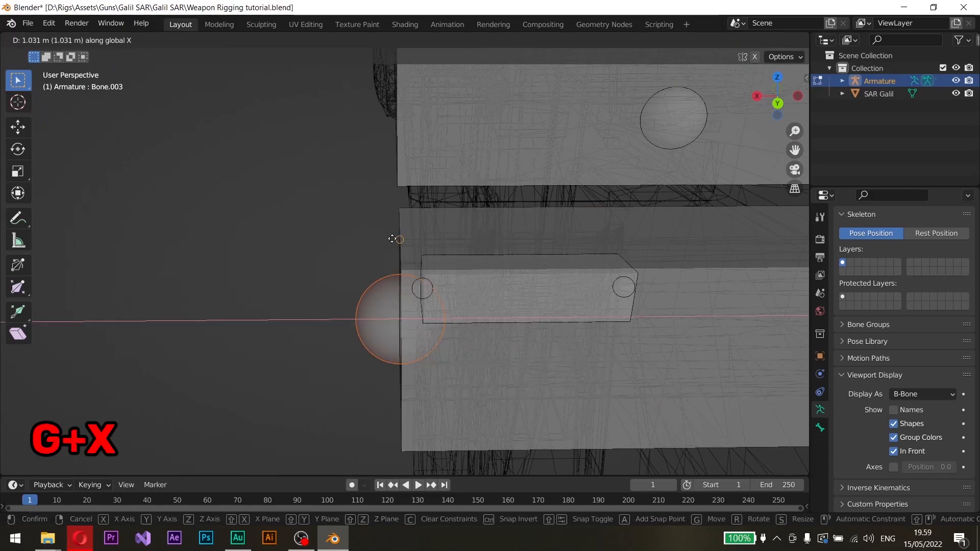
{"action": "left_click", "coordinate": [398, 238]}
{"action": "middle_click_drag", "start_coordinate": [398, 237], "coordinate": [492, 231]}
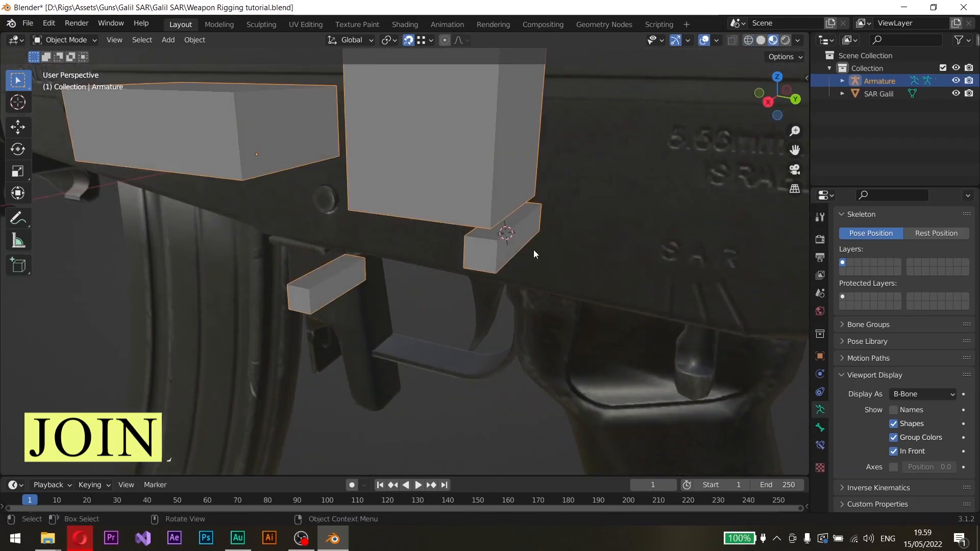
Step: Place the 3D cursor freehand just above the fire selector lever, editing the rifle mesh in right-side wireframe view
{"action": "middle_click_drag", "start_coordinate": [534, 249], "coordinate": [595, 233]}
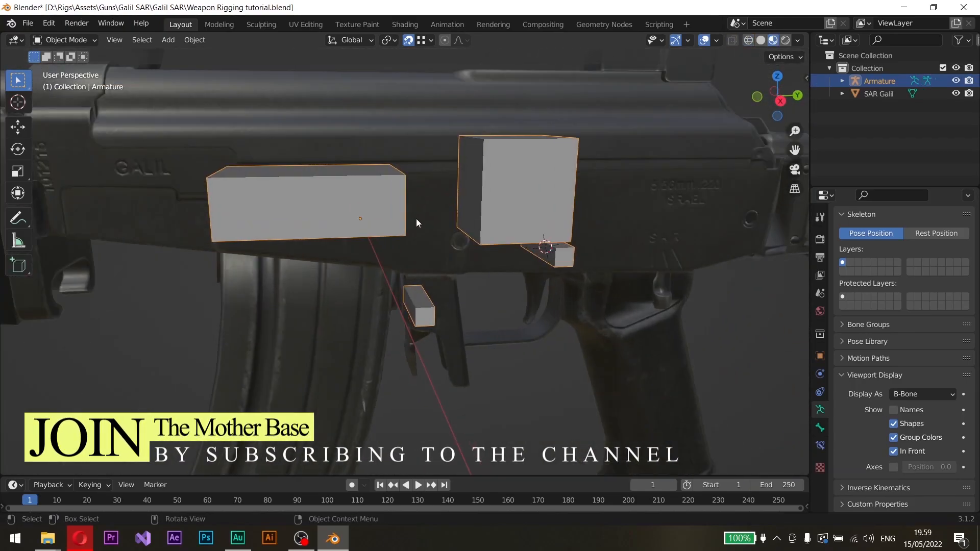
{"action": "middle_click_drag", "start_coordinate": [397, 218], "coordinate": [308, 341]}
{"action": "middle_click_drag", "start_coordinate": [455, 284], "coordinate": [388, 215]}
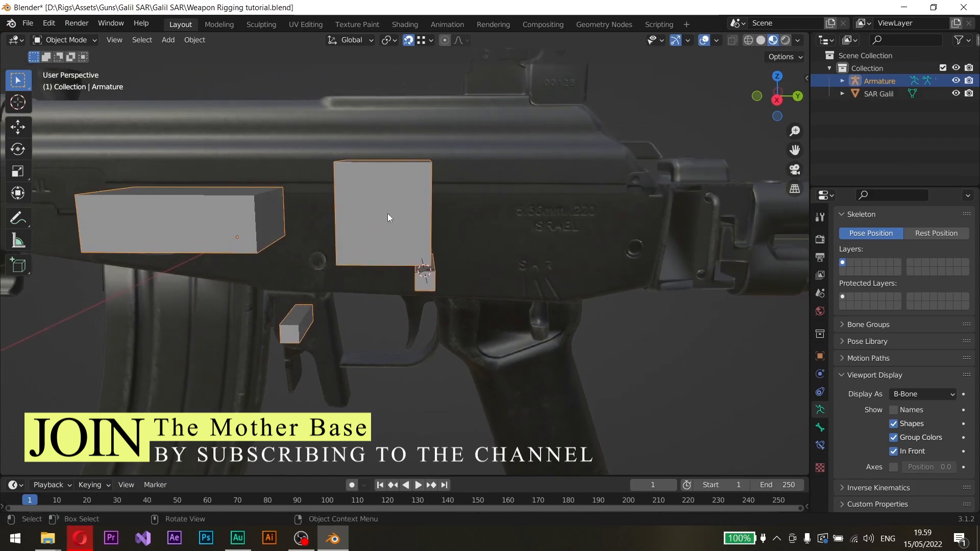
{"action": "middle_click_drag", "start_coordinate": [615, 294], "coordinate": [483, 252], "text": "shift"}
{"action": "scroll", "coordinate": [496, 255], "scroll_direction": "up", "scroll_amount": 2}
{"action": "scroll", "coordinate": [478, 255], "scroll_direction": "up", "scroll_amount": 2}
{"action": "scroll", "coordinate": [477, 253], "scroll_direction": "down", "scroll_amount": 2}
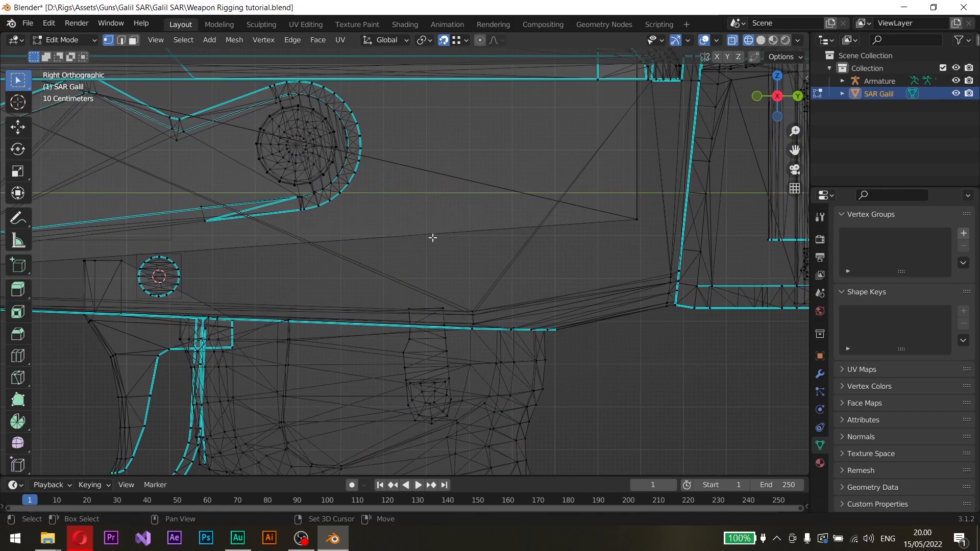
{"action": "scroll", "coordinate": [396, 233], "scroll_direction": "down", "scroll_amount": 1}
{"action": "scroll", "coordinate": [396, 233], "scroll_direction": "down", "scroll_amount": 1}
{"action": "middle_click_drag", "start_coordinate": [439, 247], "coordinate": [440, 227], "text": "shift"}
{"action": "scroll", "coordinate": [421, 245], "scroll_direction": "up", "scroll_amount": 2}
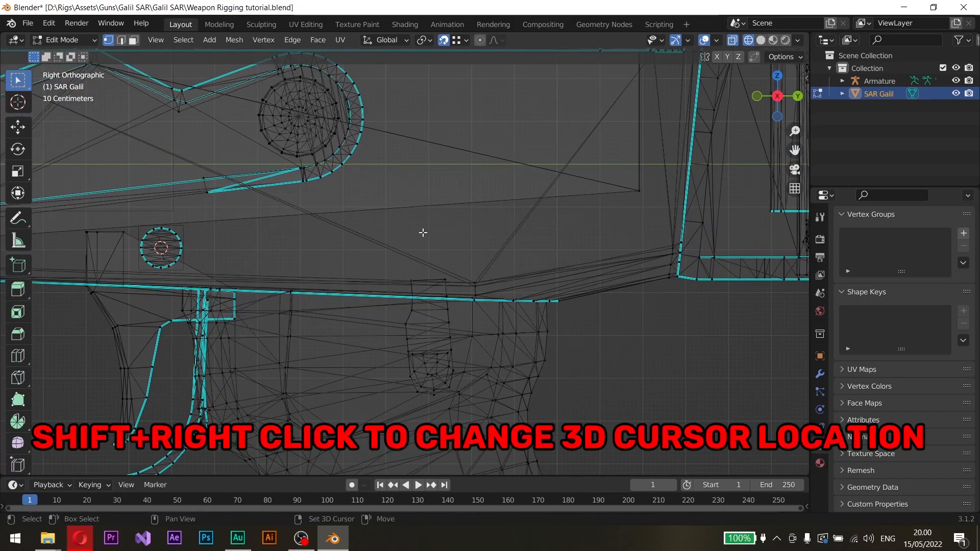
{"action": "scroll", "coordinate": [478, 258], "scroll_direction": "down", "scroll_amount": 2}
{"action": "scroll", "coordinate": [476, 258], "scroll_direction": "up", "scroll_amount": 4}
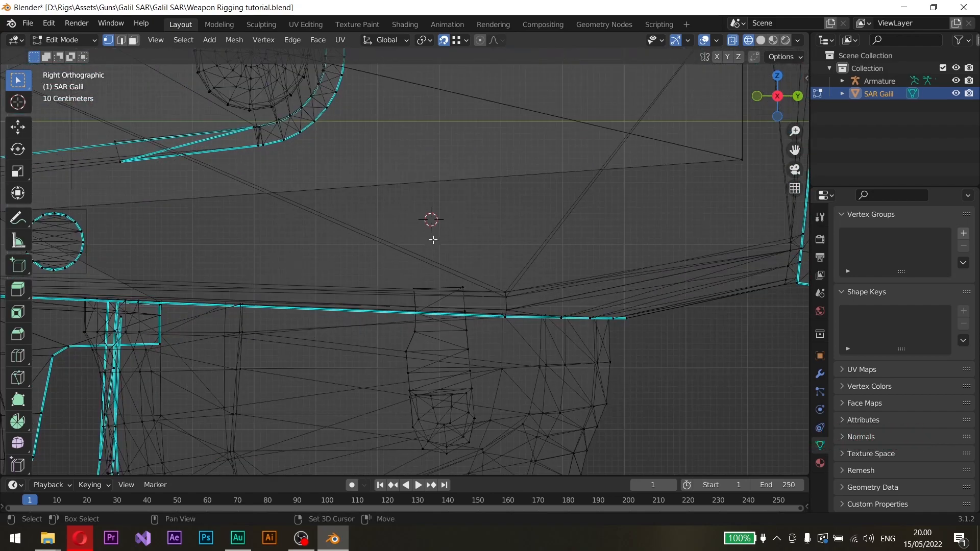
Step: Compare the 3D cursor's placement with the fire selector lever in textured and wireframe display
{"action": "key", "text": "shift+z"}
{"action": "scroll", "coordinate": [460, 271], "scroll_direction": "down", "scroll_amount": 1}
{"action": "key", "text": "shift+z"}
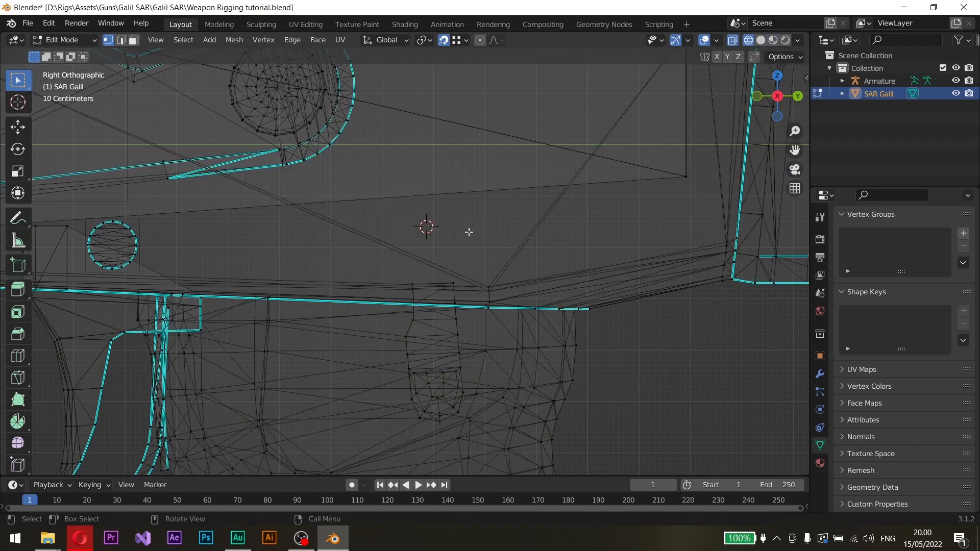
{"action": "key", "text": "shift+z"}
{"action": "mouse_move", "coordinate": [472, 228]}
{"action": "middle_mouse_down"}
{"action": "mouse_move", "coordinate": [376, 267]}
{"action": "mouse_move", "coordinate": [374, 278]}
{"action": "mouse_move", "coordinate": [523, 265]}
{"action": "mouse_move", "coordinate": [442, 228]}
{"action": "mouse_move", "coordinate": [453, 228]}
{"action": "mouse_move", "coordinate": [438, 244]}
{"action": "mouse_move", "coordinate": [394, 245]}
{"action": "mouse_move", "coordinate": [419, 240]}
{"action": "mouse_move", "coordinate": [409, 235]}
{"action": "mouse_move", "coordinate": [324, 258]}
{"action": "mouse_move", "coordinate": [536, 280]}
{"action": "mouse_move", "coordinate": [481, 280]}
{"action": "mouse_move", "coordinate": [453, 254]}
{"action": "mouse_move", "coordinate": [491, 255]}
{"action": "mouse_move", "coordinate": [416, 262]}
{"action": "mouse_move", "coordinate": [442, 241]}
{"action": "mouse_move", "coordinate": [415, 239]}
{"action": "mouse_move", "coordinate": [460, 229]}
{"action": "mouse_move", "coordinate": [451, 222]}
{"action": "middle_mouse_up"}
{"action": "scroll", "coordinate": [453, 227], "scroll_direction": "down", "scroll_amount": 2}
{"action": "scroll", "coordinate": [452, 238], "scroll_direction": "up", "scroll_amount": 2}
Step: Open the armature in Edit Mode and duplicate the trigger bone, placing the copy about 2 m away towards the selector lever
{"action": "key", "text": "Tab"}
{"action": "key", "text": "Tab"}
{"action": "key", "text": "Tab"}
{"action": "left_click", "coordinate": [457, 256]}
{"action": "key", "text": "Tab"}
{"action": "scroll", "coordinate": [415, 258], "scroll_direction": "up", "scroll_amount": 2}
{"action": "key", "text": "KP_3"}
{"action": "scroll", "coordinate": [459, 228], "scroll_direction": "down", "scroll_amount": 2}
{"action": "scroll", "coordinate": [379, 238], "scroll_direction": "up", "scroll_amount": 1}
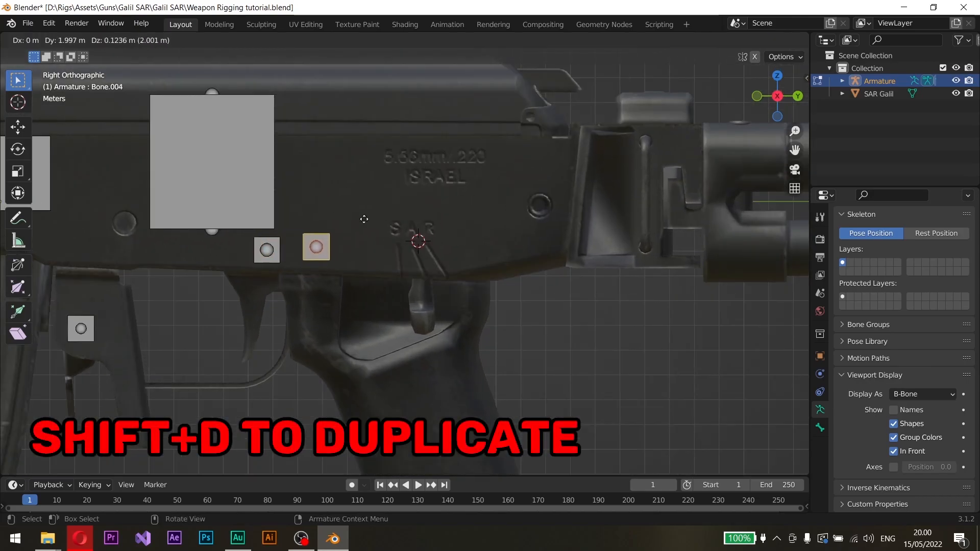
{"action": "left_click", "coordinate": [366, 217]}
Step: Snap the copied bone to the 3D cursor above the fire selector lever
{"action": "key", "text": "shift+s"}
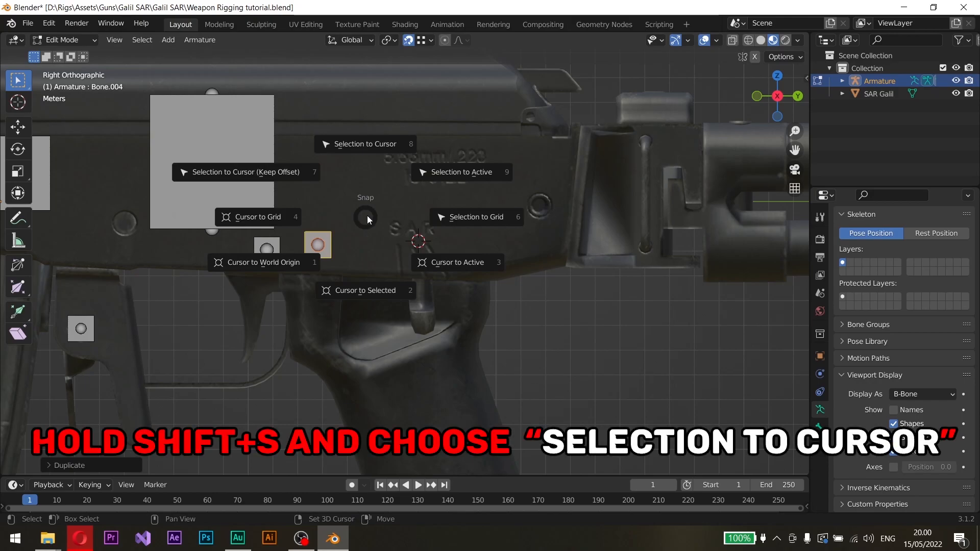
{"action": "left_click", "coordinate": [379, 144]}
{"action": "mouse_move", "coordinate": [378, 143]}
{"action": "middle_mouse_down"}
{"action": "mouse_move", "coordinate": [400, 188]}
{"action": "mouse_move", "coordinate": [385, 197]}
{"action": "middle_mouse_up"}
{"action": "scroll", "coordinate": [448, 194], "scroll_direction": "up", "scroll_amount": 5}
Step: Adjust the selector bone's position along the global X axis in wireframe display
{"action": "key", "text": "shift+z"}
{"action": "middle_click_drag", "start_coordinate": [452, 194], "coordinate": [426, 212]}
{"action": "key", "text": "g"}
{"action": "key", "text": "x"}
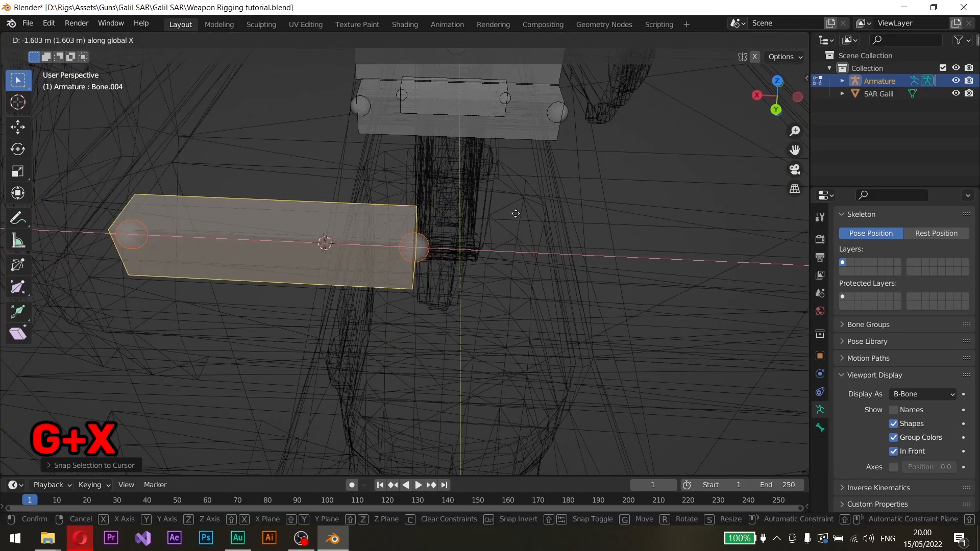
{"action": "right_click", "coordinate": [565, 108]}
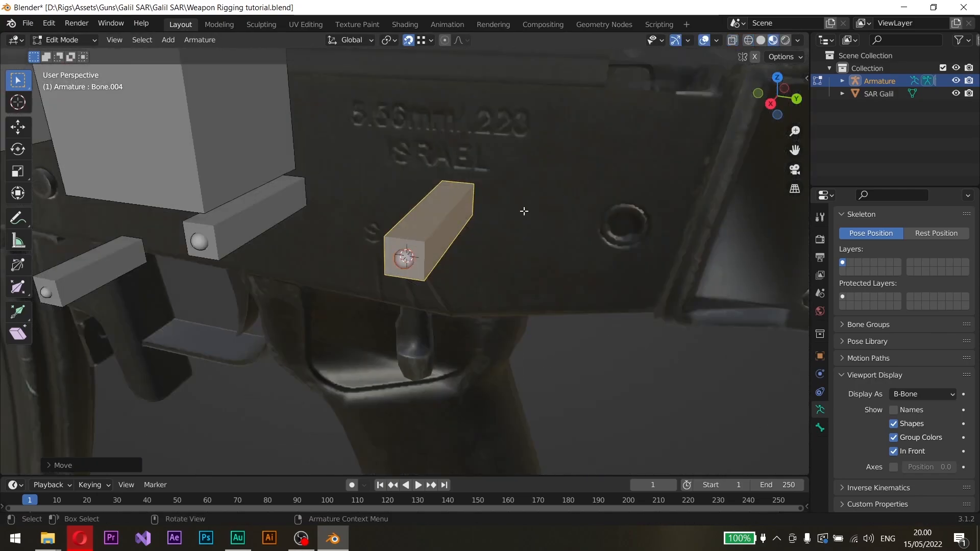
Step: Turn off the armature's In Front display
{"action": "mouse_move", "coordinate": [523, 210]}
{"action": "middle_mouse_down"}
{"action": "mouse_move", "coordinate": [521, 195]}
{"action": "mouse_move", "coordinate": [556, 209]}
{"action": "mouse_move", "coordinate": [489, 325]}
{"action": "mouse_move", "coordinate": [517, 320]}
{"action": "mouse_move", "coordinate": [532, 329]}
{"action": "mouse_move", "coordinate": [500, 327]}
{"action": "mouse_move", "coordinate": [550, 284]}
{"action": "mouse_move", "coordinate": [491, 318]}
{"action": "mouse_move", "coordinate": [541, 344]}
{"action": "middle_mouse_up"}
{"action": "scroll", "coordinate": [556, 209], "scroll_direction": "down", "scroll_amount": 5}
{"action": "left_click", "coordinate": [899, 452]}
Step: Select all geometry linked to the charging handle in the rifle mesh and hide the unselected parts
{"action": "left_click", "coordinate": [469, 198]}
{"action": "middle_click_drag", "start_coordinate": [468, 198], "coordinate": [504, 255]}
{"action": "scroll", "coordinate": [503, 255], "scroll_direction": "up", "scroll_amount": 3}
{"action": "middle_click_drag", "start_coordinate": [437, 255], "coordinate": [483, 244]}
{"action": "key", "text": "Tab"}
{"action": "key", "text": "l"}
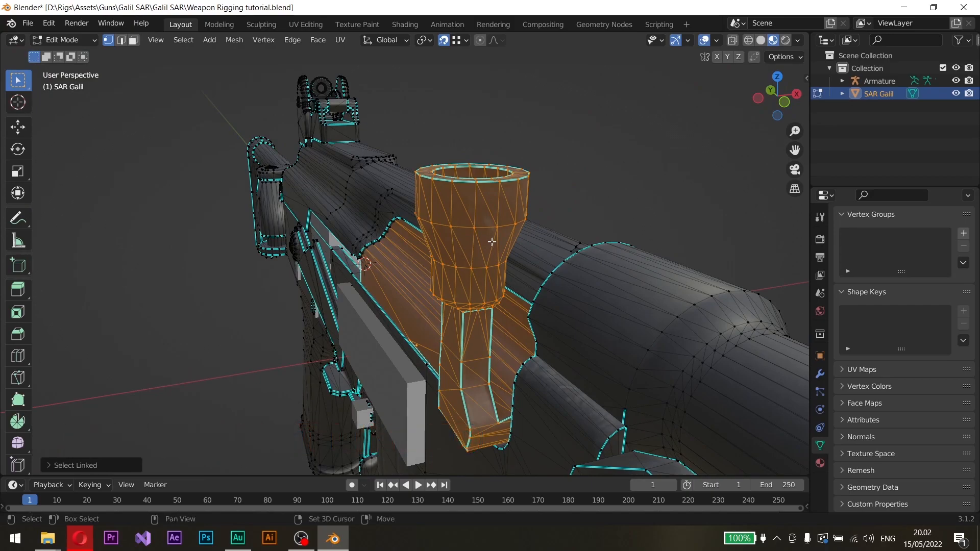
{"action": "key", "text": "ctrl+l"}
{"action": "key", "text": "shift+h"}
{"action": "key", "text": "KP_3"}
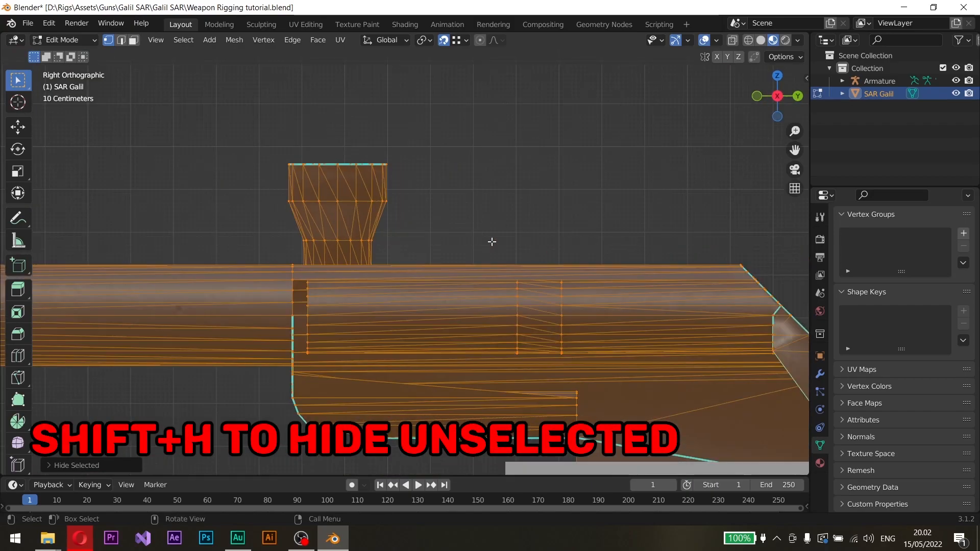
Step: Clear the selection and box-select the charging handle's knob in front wireframe view
{"action": "key", "text": "KP_1"}
{"action": "middle_click_drag", "start_coordinate": [486, 233], "coordinate": [741, 241]}
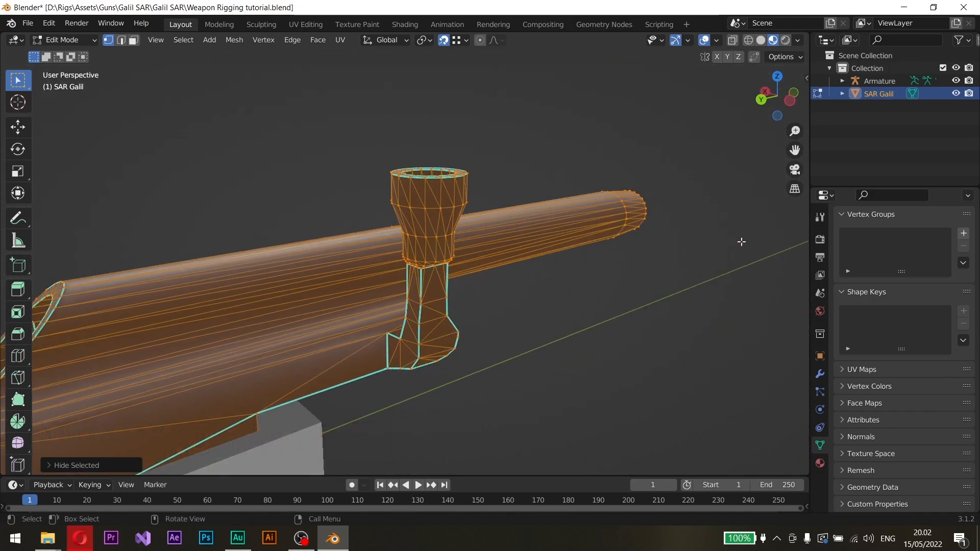
{"action": "key", "text": "KP_1"}
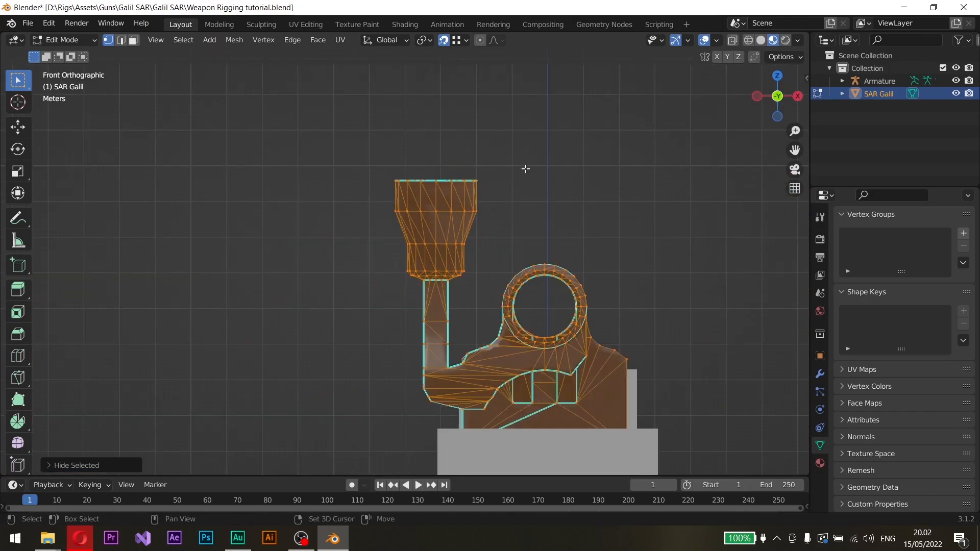
{"action": "scroll", "coordinate": [481, 165], "scroll_direction": "up", "scroll_amount": 1}
{"action": "key", "text": "alt+a"}
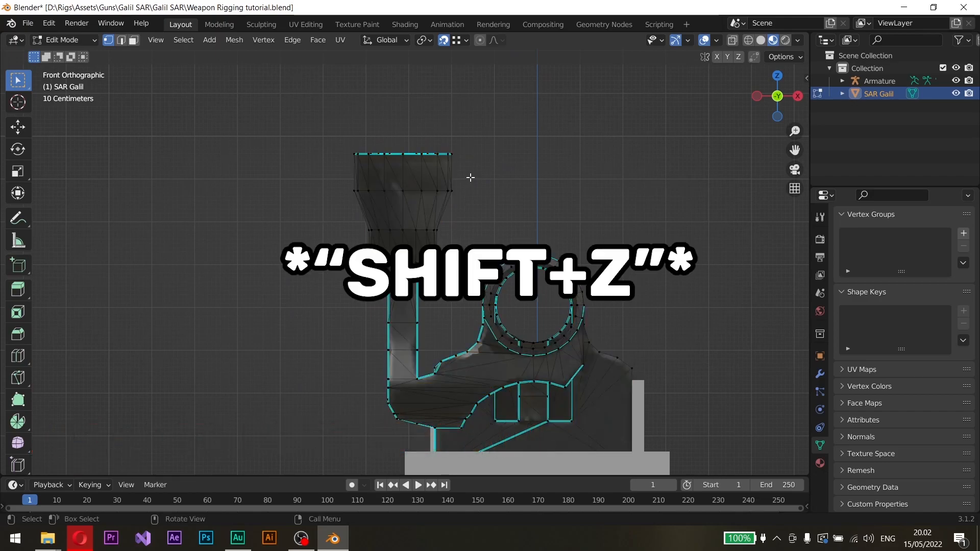
{"action": "key", "text": "shift+z"}
{"action": "middle_click_drag", "start_coordinate": [454, 162], "coordinate": [464, 192], "text": "shift"}
{"action": "scroll", "coordinate": [446, 201], "scroll_direction": "up", "scroll_amount": 3}
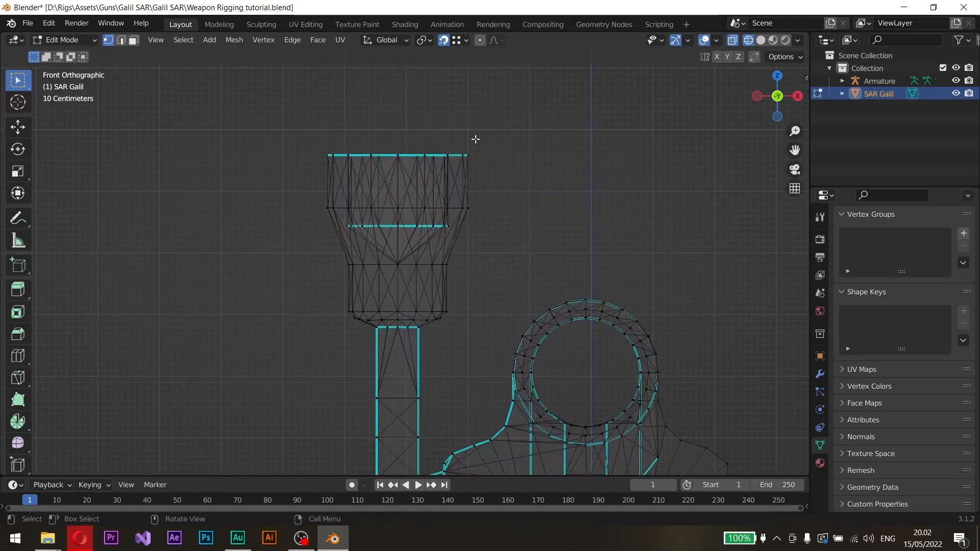
{"action": "key", "text": "b"}
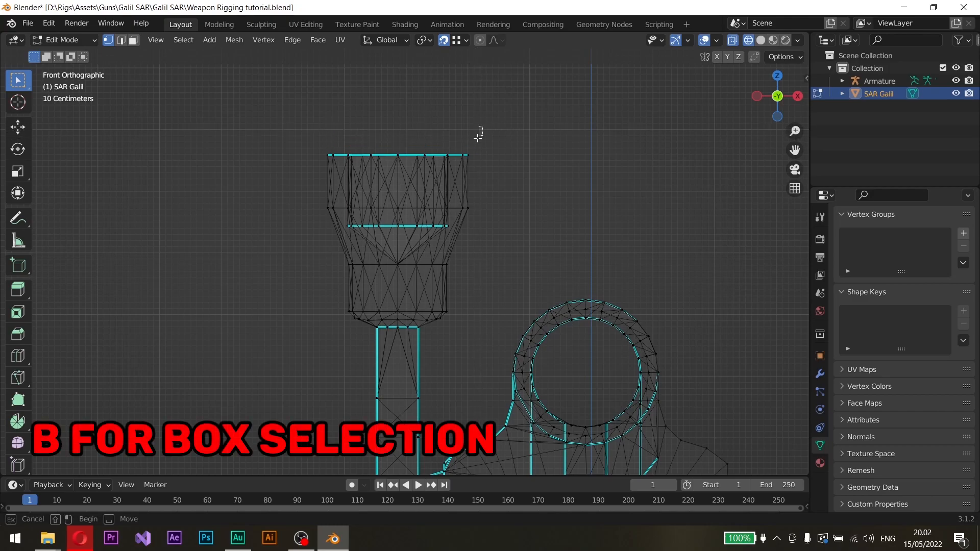
{"action": "left_click_drag", "start_coordinate": [383, 225], "coordinate": [308, 336]}
Step: Snap the 3D cursor to the selected charging handle knob
{"action": "scroll", "coordinate": [511, 219], "scroll_direction": "down", "scroll_amount": 1}
{"action": "mouse_move", "coordinate": [512, 219]}
{"action": "middle_mouse_down", "text": "shift"}
{"action": "mouse_move", "coordinate": [505, 158]}
{"action": "mouse_move", "coordinate": [519, 202]}
{"action": "middle_mouse_up", "text": "shift"}
{"action": "scroll", "coordinate": [499, 149], "scroll_direction": "up", "scroll_amount": 1}
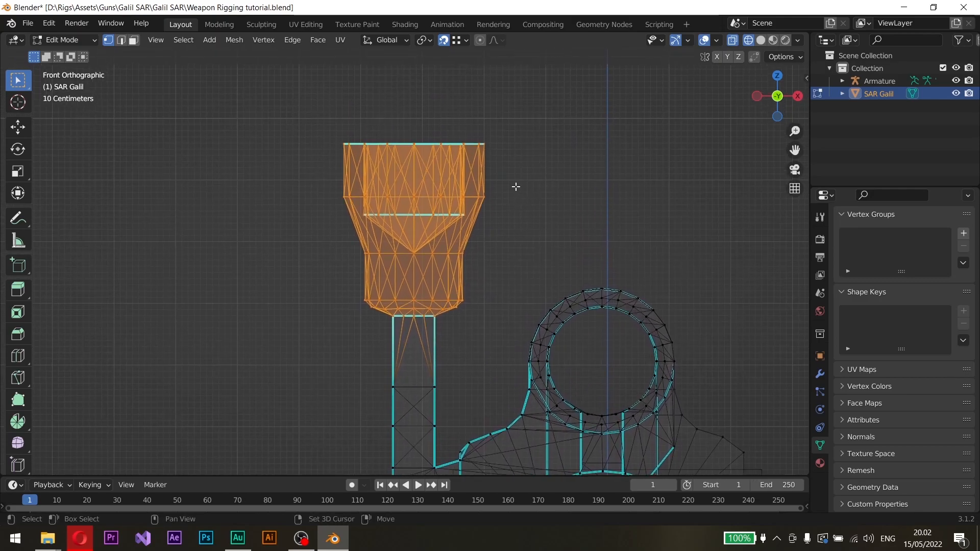
{"action": "key", "text": "shift+s"}
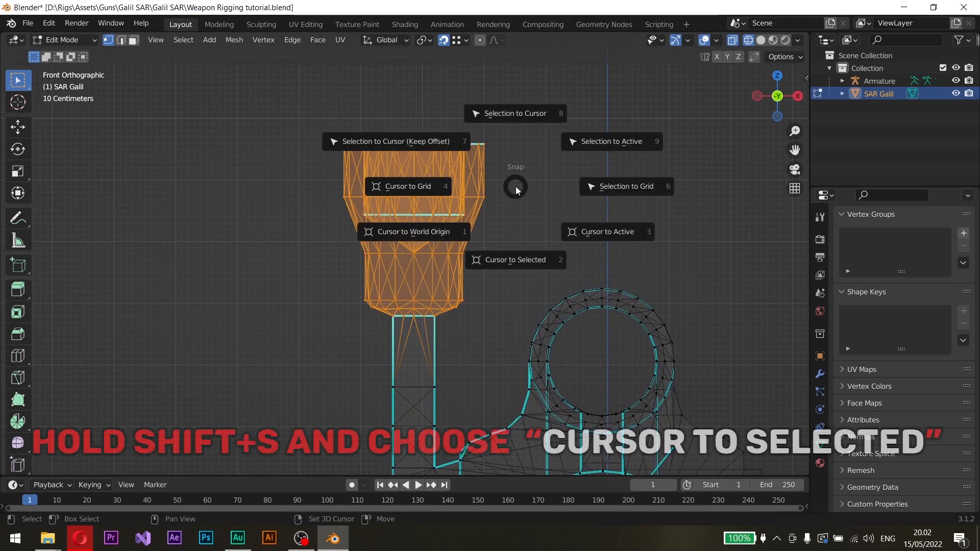
{"action": "left_click", "coordinate": [524, 256]}
{"action": "middle_click_drag", "start_coordinate": [538, 240], "coordinate": [486, 221]}
Step: Exit mesh editing, open the armature in Edit Mode, and add a new bone at the 3D cursor
{"action": "key", "text": "Tab"}
{"action": "mouse_move", "coordinate": [567, 223]}
{"action": "middle_mouse_down"}
{"action": "mouse_move", "coordinate": [494, 240]}
{"action": "mouse_move", "coordinate": [550, 215]}
{"action": "middle_mouse_up"}
{"action": "scroll", "coordinate": [538, 227], "scroll_direction": "down", "scroll_amount": 2}
{"action": "key", "text": "shift+z"}
{"action": "left_click", "coordinate": [338, 341]}
{"action": "key", "text": "Tab"}
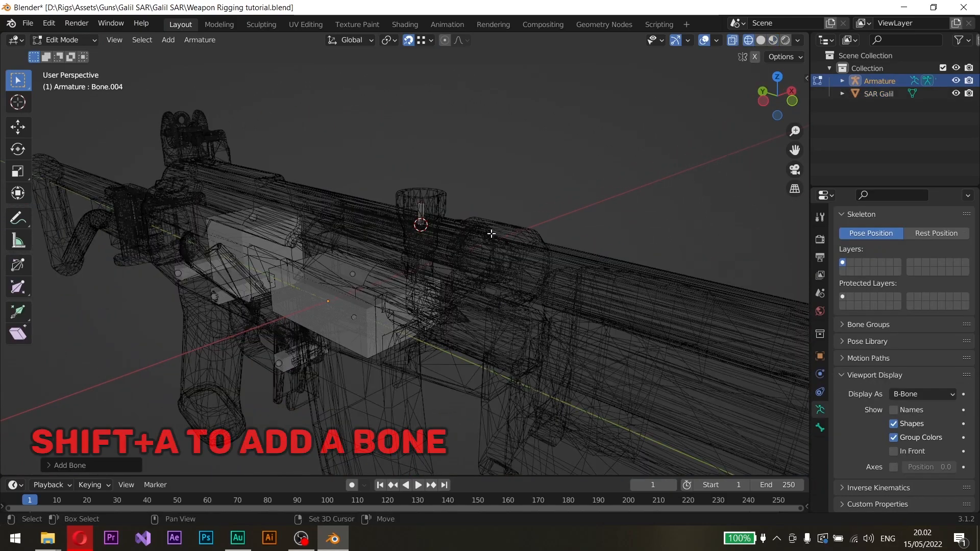
Step: Restore the textured display and turn on the armature's In Front display
{"action": "key", "text": "shift+z"}
{"action": "middle_click_drag", "start_coordinate": [490, 231], "coordinate": [676, 295]}
{"action": "left_click", "coordinate": [897, 452]}
Step: Raise the new bone's upper joint along the Z axis to the rim of the charging handle knob
{"action": "scroll", "coordinate": [505, 312], "scroll_direction": "up", "scroll_amount": 3}
{"action": "mouse_move", "coordinate": [505, 313]}
{"action": "middle_mouse_down"}
{"action": "mouse_move", "coordinate": [504, 284]}
{"action": "mouse_move", "coordinate": [505, 297]}
{"action": "middle_mouse_up"}
{"action": "scroll", "coordinate": [505, 286], "scroll_direction": "up", "scroll_amount": 2}
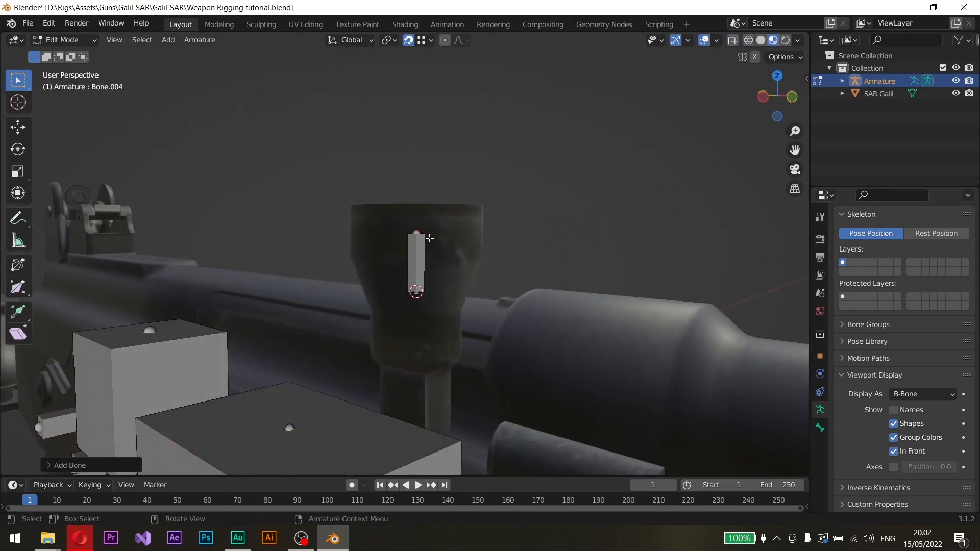
{"action": "middle_click_drag", "start_coordinate": [434, 268], "coordinate": [437, 298], "text": "shift"}
{"action": "scroll", "coordinate": [437, 297], "scroll_direction": "up", "scroll_amount": 1}
{"action": "key", "text": "g"}
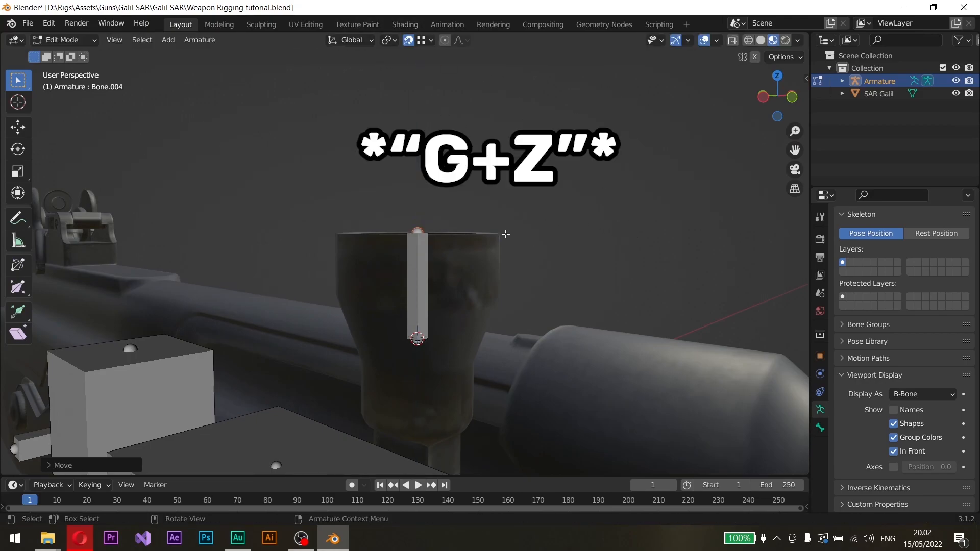
Step: Switch the viewport to wireframe and select the lower joint of the charging handle bone
{"action": "scroll", "coordinate": [505, 231], "scroll_direction": "down", "scroll_amount": 2}
{"action": "key", "text": "shift+z"}
{"action": "mouse_move", "coordinate": [419, 319]}
{"action": "middle_mouse_down"}
{"action": "mouse_move", "coordinate": [490, 247]}
{"action": "mouse_move", "coordinate": [475, 164]}
{"action": "mouse_move", "coordinate": [469, 179]}
{"action": "mouse_move", "coordinate": [463, 164]}
{"action": "middle_mouse_up"}
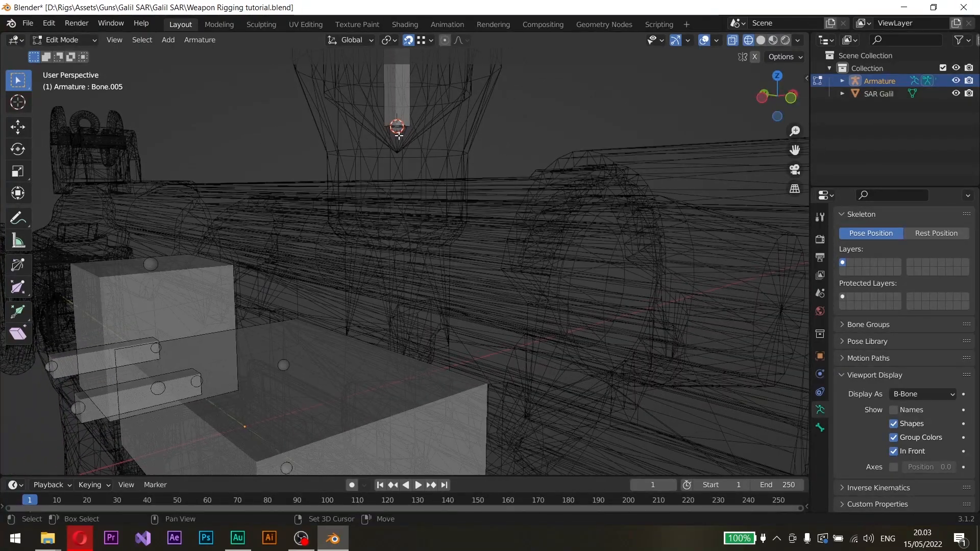
{"action": "middle_click_drag", "start_coordinate": [398, 128], "coordinate": [400, 169]}
{"action": "scroll", "coordinate": [400, 169], "scroll_direction": "up", "scroll_amount": 1}
{"action": "key", "text": "g"}
{"action": "key", "text": "z"}
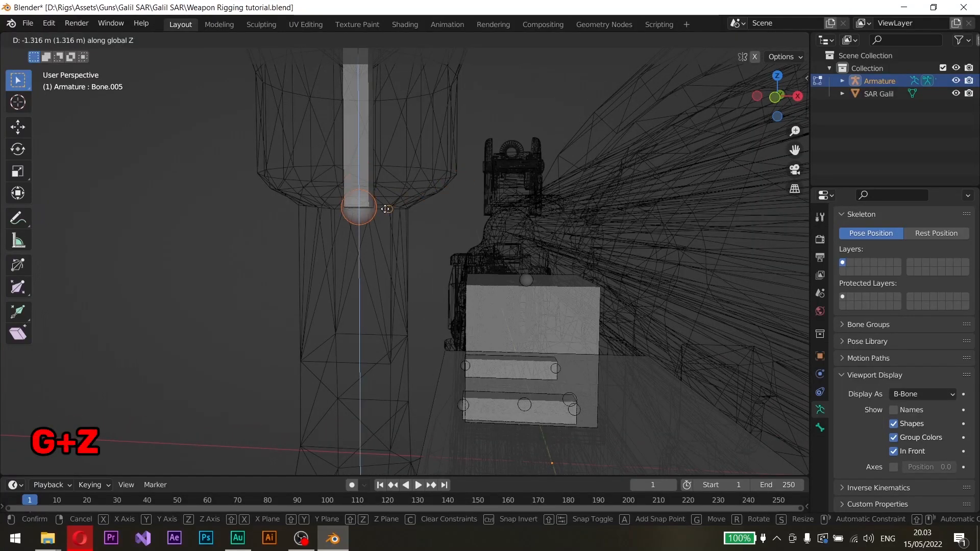
{"action": "right_click", "coordinate": [393, 216]}
Step: Move the charging handle bone's lower joint down along the Z axis to the base of the knob
{"action": "scroll", "coordinate": [406, 219], "scroll_direction": "up", "scroll_amount": 2}
{"action": "middle_click_drag", "start_coordinate": [418, 242], "coordinate": [371, 216]}
{"action": "key", "text": "g"}
{"action": "key", "text": "z"}
{"action": "left_click", "coordinate": [396, 216]}
Step: Restore the textured display and scale up the charging handle B-Bone's thickness to roughly fill the knob
{"action": "scroll", "coordinate": [396, 213], "scroll_direction": "down", "scroll_amount": 4}
{"action": "key", "text": "shift+z"}
{"action": "scroll", "coordinate": [440, 219], "scroll_direction": "down", "scroll_amount": 3}
{"action": "scroll", "coordinate": [371, 216], "scroll_direction": "up", "scroll_amount": 3}
{"action": "scroll", "coordinate": [371, 216], "scroll_direction": "down", "scroll_amount": 4}
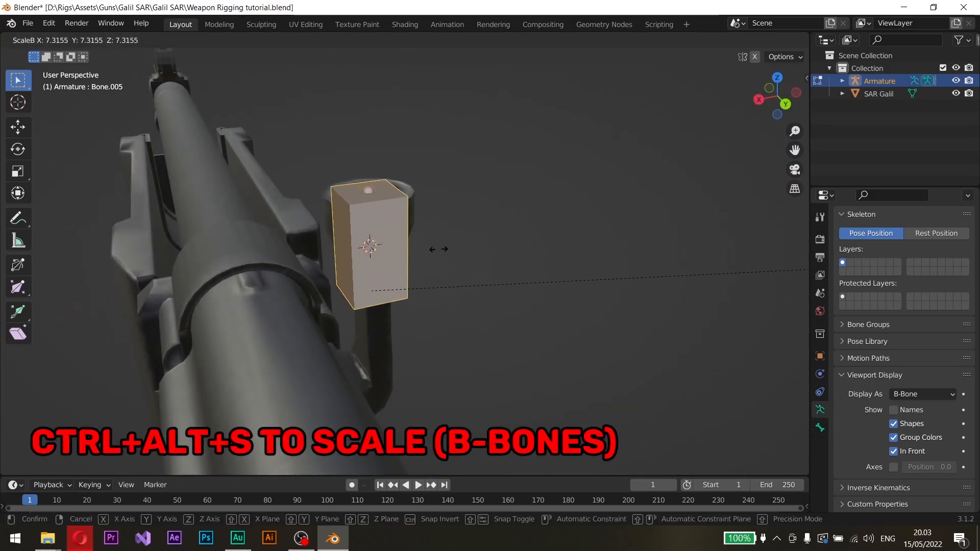
{"action": "left_click", "coordinate": [623, 321]}
Step: Move the charging handle bone's lower joint further down and check its fit in wireframe
{"action": "middle_click_drag", "start_coordinate": [623, 321], "coordinate": [501, 281]}
{"action": "key", "text": "g"}
{"action": "left_click", "coordinate": [531, 436]}
{"action": "mouse_move", "coordinate": [529, 446]}
{"action": "middle_mouse_down"}
{"action": "mouse_move", "coordinate": [331, 361]}
{"action": "mouse_move", "coordinate": [313, 306]}
{"action": "mouse_move", "coordinate": [444, 234]}
{"action": "mouse_move", "coordinate": [474, 280]}
{"action": "mouse_move", "coordinate": [466, 241]}
{"action": "mouse_move", "coordinate": [446, 262]}
{"action": "mouse_move", "coordinate": [384, 219]}
{"action": "mouse_move", "coordinate": [431, 236]}
{"action": "mouse_move", "coordinate": [404, 225]}
{"action": "mouse_move", "coordinate": [357, 284]}
{"action": "middle_mouse_up"}
{"action": "key", "text": "shift+z"}
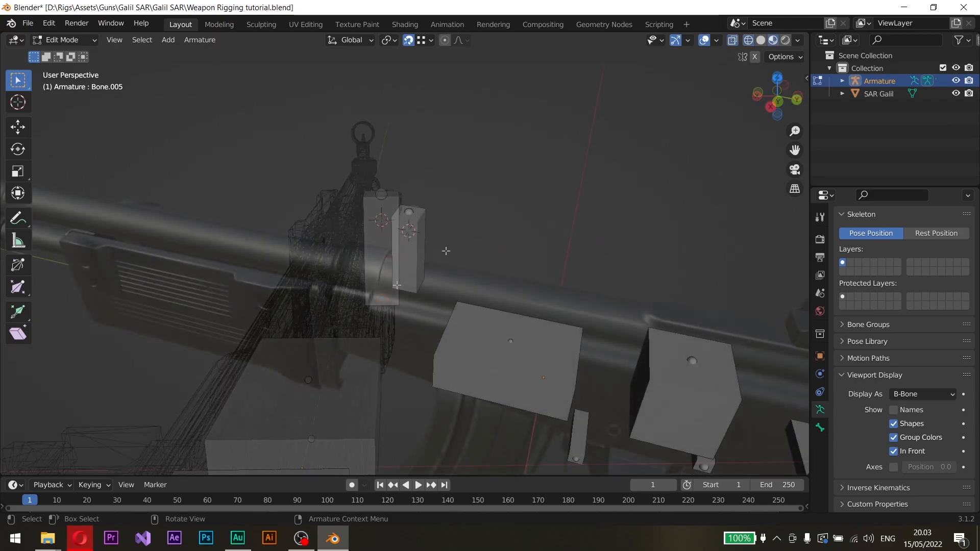
{"action": "middle_click_drag", "start_coordinate": [395, 232], "coordinate": [320, 250]}
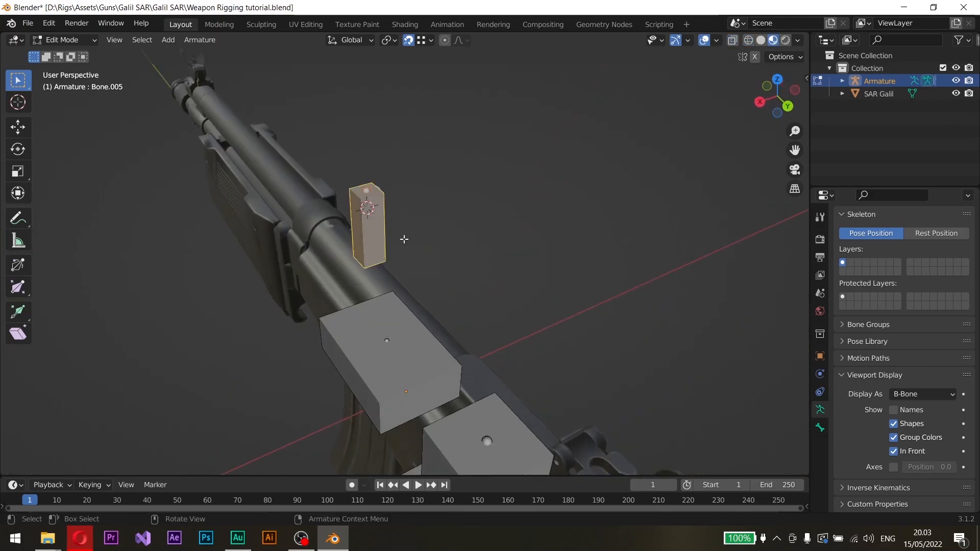
{"action": "middle_click_drag", "start_coordinate": [404, 238], "coordinate": [378, 232]}
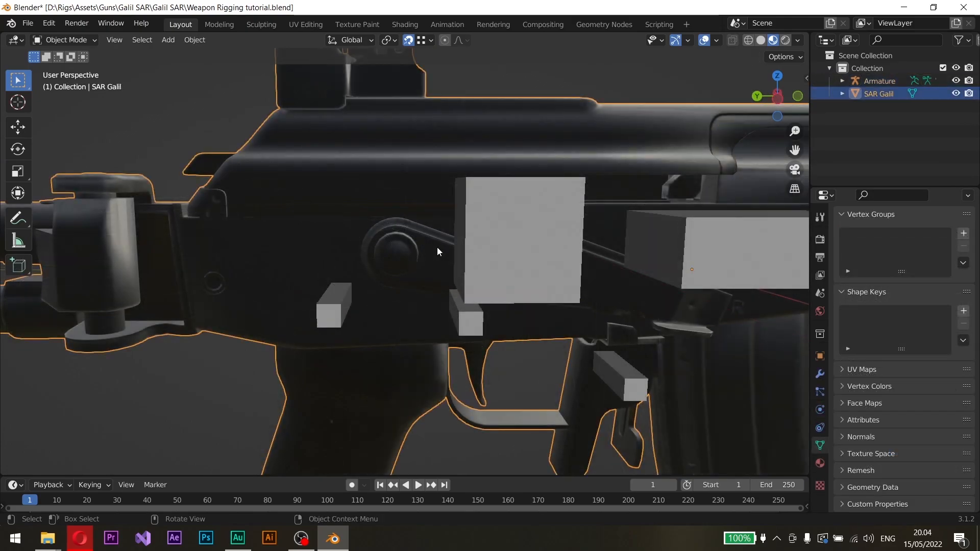
Step: In Edit Mode of the rifle mesh, select the linked round selector disc on the receiver and snap the 3D cursor to it
{"action": "key", "text": "Tab"}
{"action": "key", "text": "shift+z"}
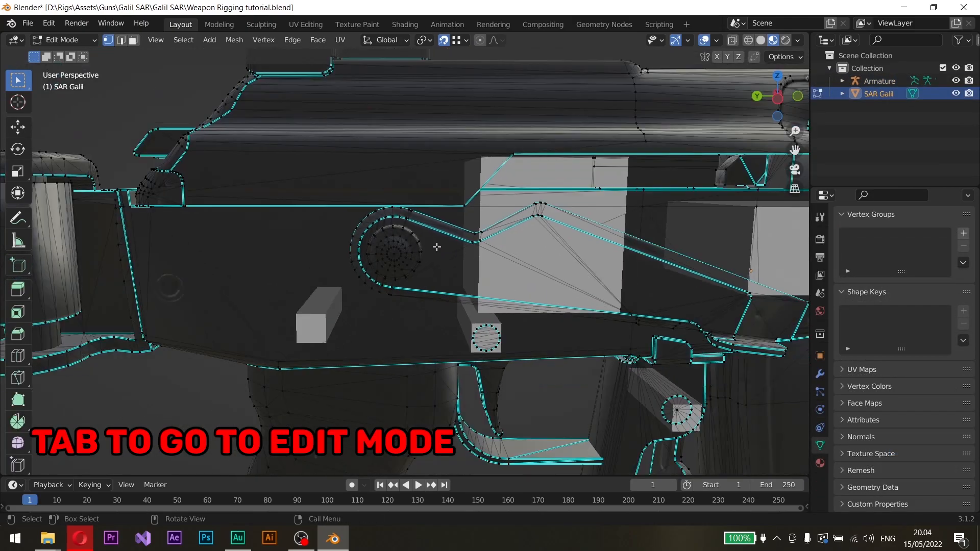
{"action": "scroll", "coordinate": [429, 245], "scroll_direction": "up", "scroll_amount": 2}
{"action": "scroll", "coordinate": [429, 244], "scroll_direction": "down", "scroll_amount": 2}
{"action": "key", "text": "shift+z"}
{"action": "scroll", "coordinate": [429, 242], "scroll_direction": "up", "scroll_amount": 2}
{"action": "scroll", "coordinate": [391, 246], "scroll_direction": "down", "scroll_amount": 2}
{"action": "scroll", "coordinate": [395, 247], "scroll_direction": "up", "scroll_amount": 3}
{"action": "scroll", "coordinate": [392, 243], "scroll_direction": "up", "scroll_amount": 2}
{"action": "scroll", "coordinate": [407, 254], "scroll_direction": "down", "scroll_amount": 2}
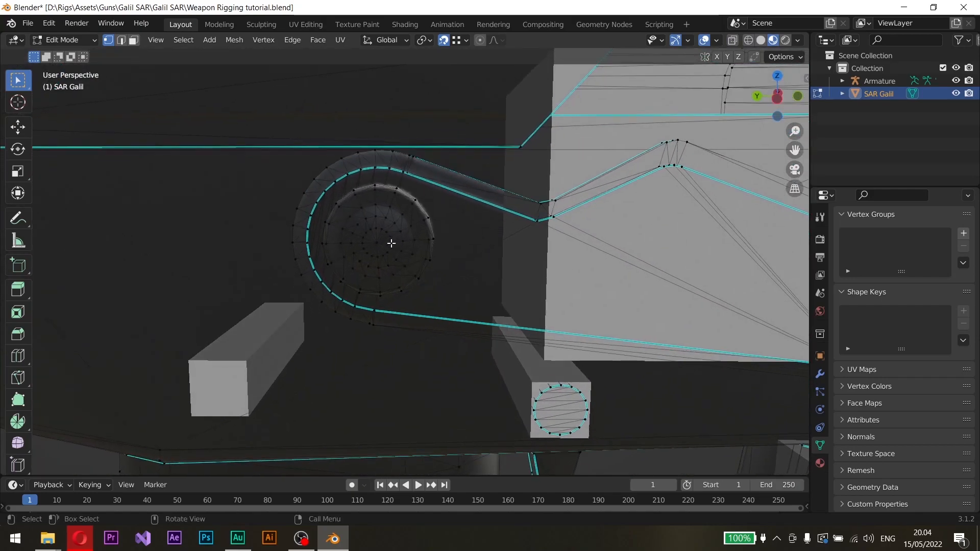
{"action": "scroll", "coordinate": [421, 261], "scroll_direction": "down", "scroll_amount": 1}
{"action": "scroll", "coordinate": [410, 247], "scroll_direction": "up", "scroll_amount": 1}
{"action": "scroll", "coordinate": [428, 243], "scroll_direction": "down", "scroll_amount": 2}
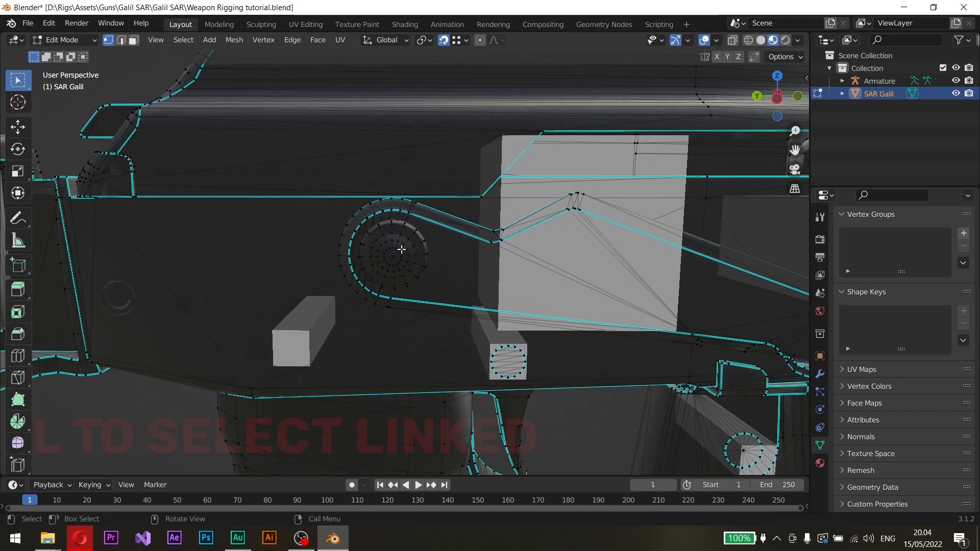
{"action": "key", "text": "l"}
{"action": "key", "text": "shift+s"}
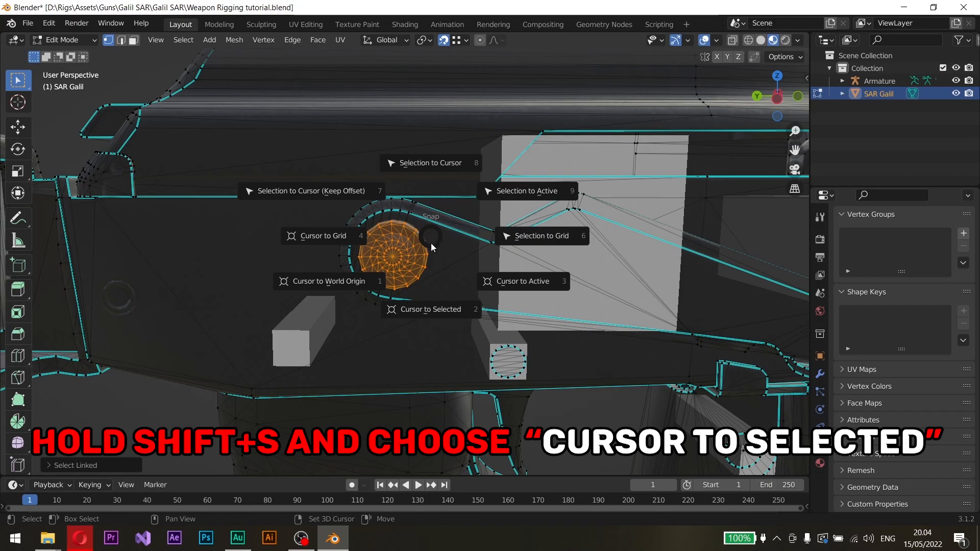
{"action": "left_click", "coordinate": [434, 308]}
Step: Leave mesh editing, select the armature and open it in Edit Mode
{"action": "scroll", "coordinate": [430, 292], "scroll_direction": "down", "scroll_amount": 3}
{"action": "key", "text": "Tab"}
{"action": "middle_click_drag", "start_coordinate": [430, 292], "coordinate": [455, 323]}
{"action": "left_click", "coordinate": [506, 259]}
{"action": "middle_click_drag", "start_coordinate": [506, 259], "coordinate": [473, 265]}
{"action": "key", "text": "Tab"}
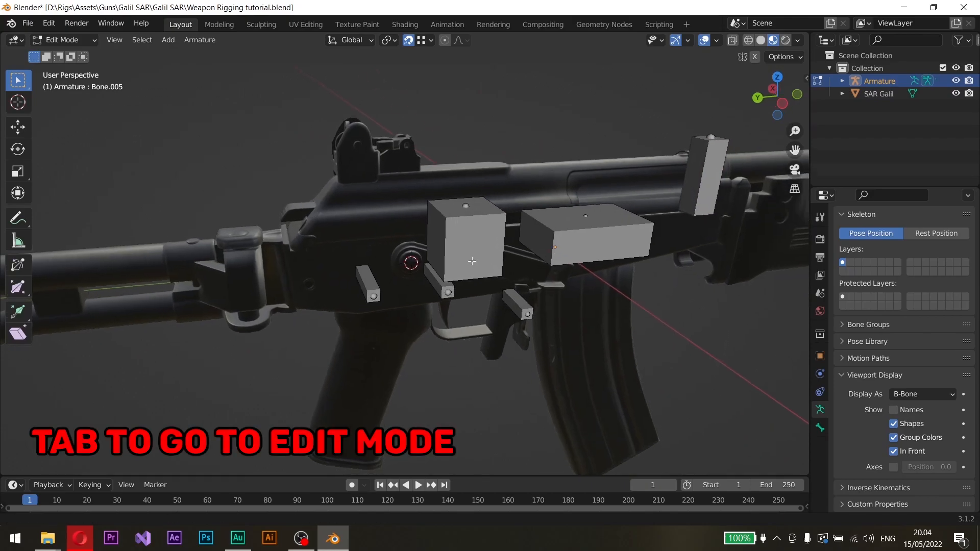
Step: Duplicate the rearmost receiver bone in place and snap the copy to the 3D cursor at the selector disc
{"action": "scroll", "coordinate": [430, 271], "scroll_direction": "up", "scroll_amount": 2}
{"action": "scroll", "coordinate": [393, 261], "scroll_direction": "up", "scroll_amount": 2}
{"action": "mouse_move", "coordinate": [402, 271]}
{"action": "middle_mouse_down", "text": "shift"}
{"action": "mouse_move", "coordinate": [394, 261]}
{"action": "mouse_move", "coordinate": [352, 260]}
{"action": "mouse_move", "coordinate": [361, 278]}
{"action": "mouse_move", "coordinate": [385, 270]}
{"action": "middle_mouse_up", "text": "shift"}
{"action": "scroll", "coordinate": [361, 277], "scroll_direction": "up", "scroll_amount": 1}
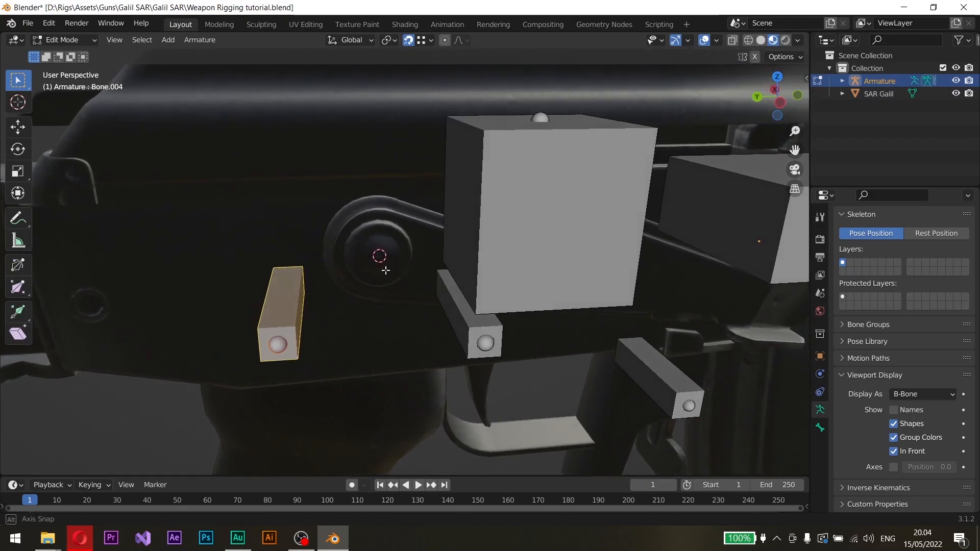
{"action": "key", "text": "shift+d"}
{"action": "right_click", "coordinate": [409, 225]}
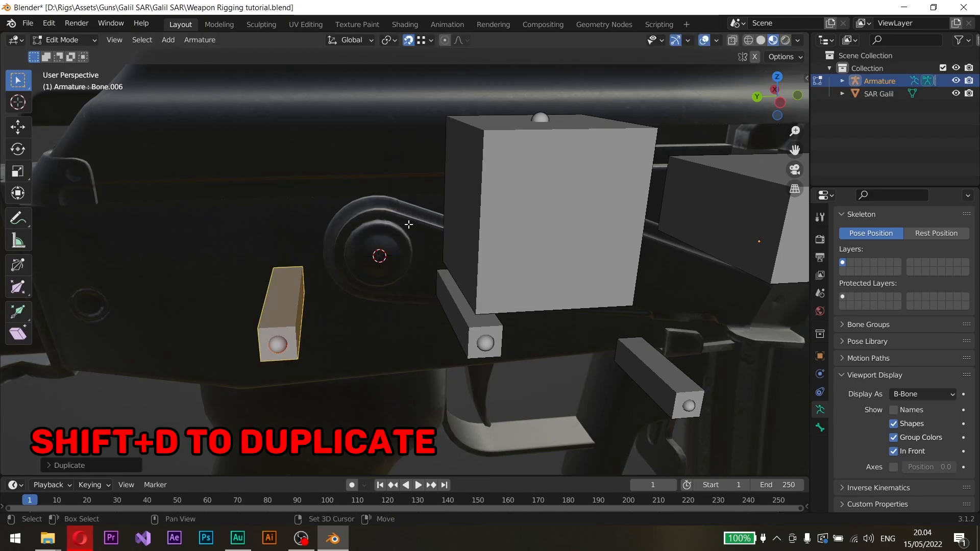
{"action": "key", "text": "shift+s"}
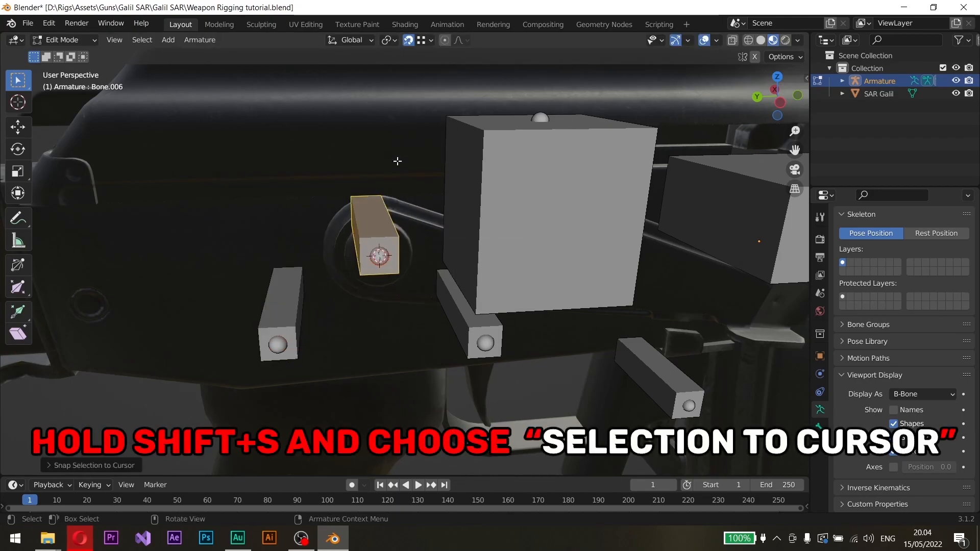
{"action": "middle_click_drag", "start_coordinate": [403, 196], "coordinate": [472, 208]}
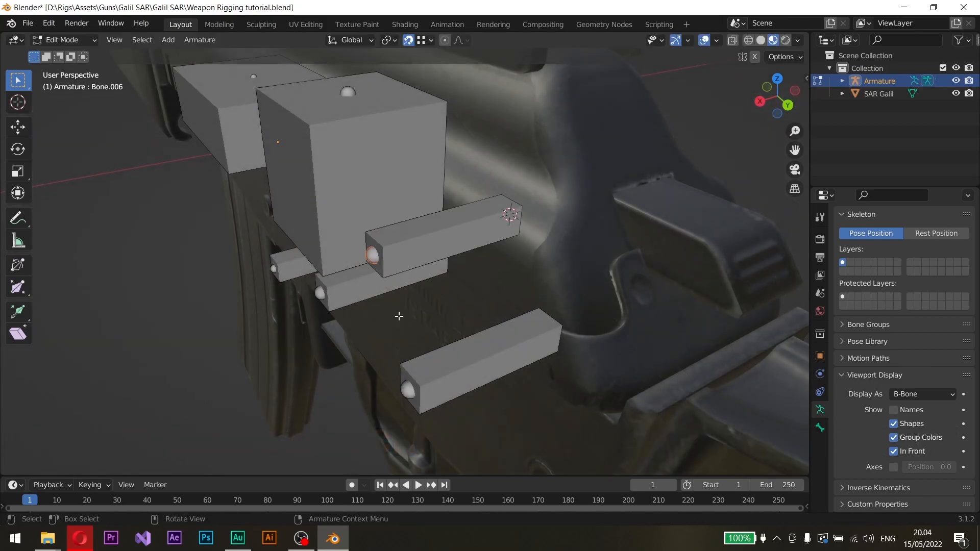
Step: Leave armature editing and return to Object Mode
{"action": "left_click", "coordinate": [412, 387]}
{"action": "scroll", "coordinate": [411, 387], "scroll_direction": "down", "scroll_amount": 2}
{"action": "middle_click_drag", "start_coordinate": [412, 387], "coordinate": [439, 250]}
{"action": "key", "text": "Tab"}
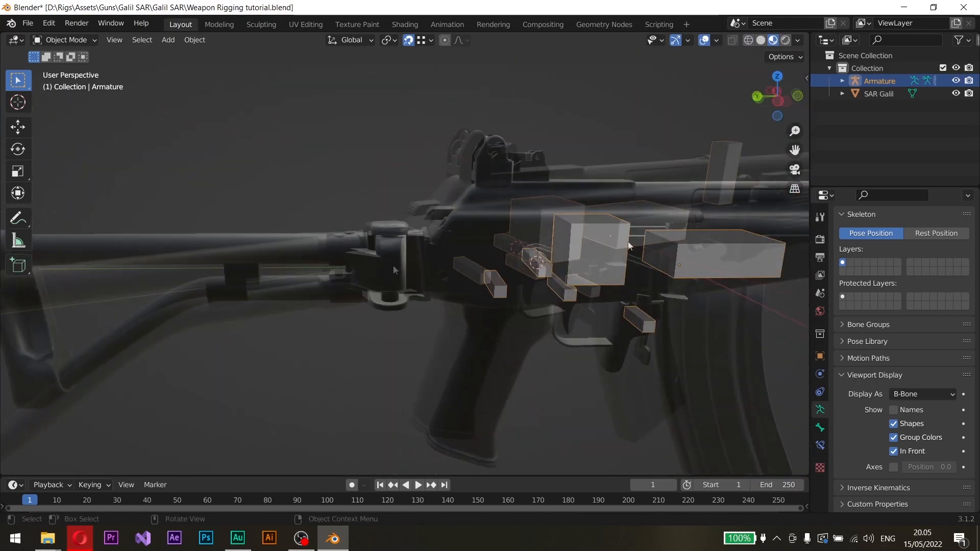
{"action": "middle_click_drag", "start_coordinate": [393, 264], "coordinate": [454, 265]}
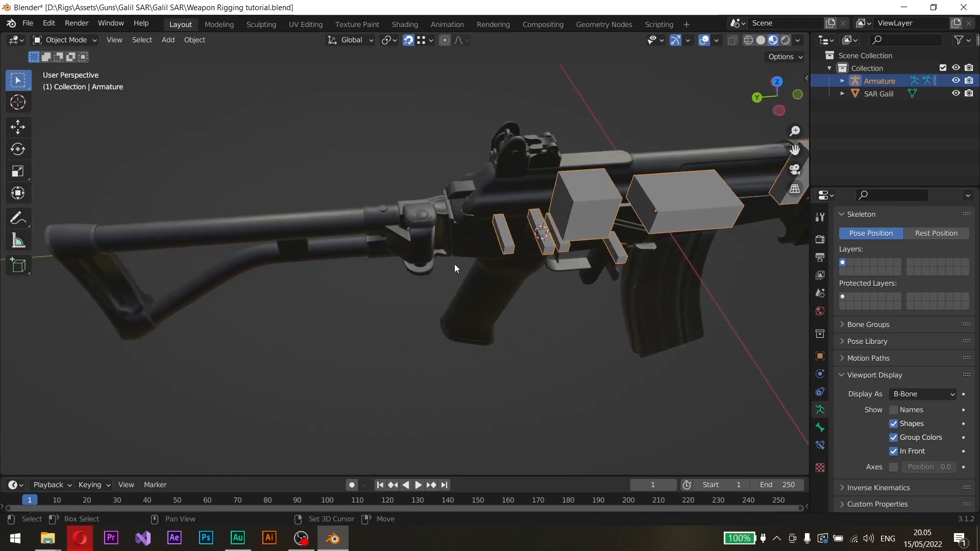
Step: Open the rifle mesh for editing and select the linked geometry of the folding stock's hinge pin
{"action": "left_click", "coordinate": [399, 230]}
{"action": "middle_click_drag", "start_coordinate": [399, 229], "coordinate": [357, 205]}
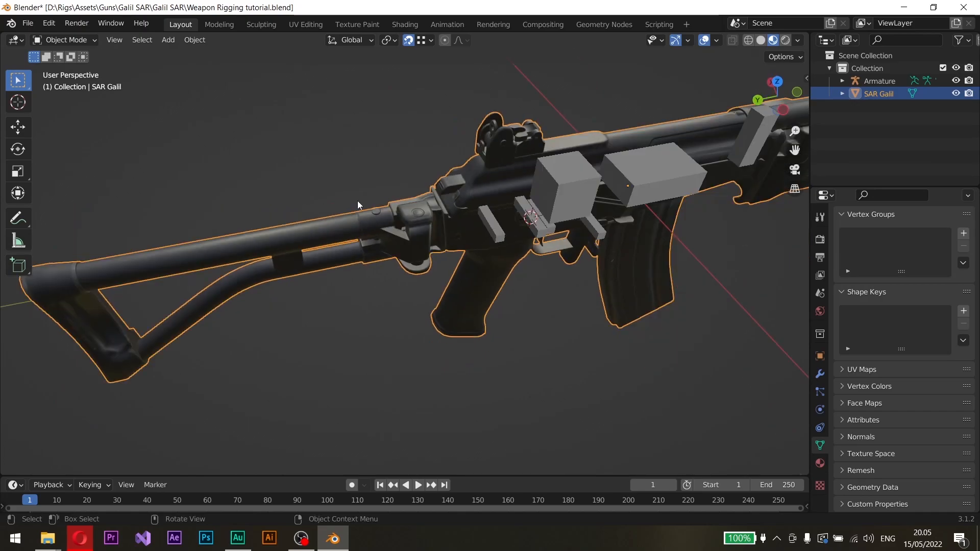
{"action": "scroll", "coordinate": [404, 170], "scroll_direction": "down", "scroll_amount": 2}
{"action": "scroll", "coordinate": [425, 208], "scroll_direction": "up", "scroll_amount": 5}
{"action": "mouse_move", "coordinate": [427, 211]}
{"action": "middle_mouse_down", "text": "shift"}
{"action": "mouse_move", "coordinate": [420, 250]}
{"action": "mouse_move", "coordinate": [428, 236]}
{"action": "mouse_move", "coordinate": [433, 261]}
{"action": "mouse_move", "coordinate": [426, 240]}
{"action": "middle_mouse_up", "text": "shift"}
{"action": "key", "text": "Tab"}
{"action": "scroll", "coordinate": [433, 260], "scroll_direction": "up", "scroll_amount": 4}
{"action": "scroll", "coordinate": [444, 251], "scroll_direction": "up", "scroll_amount": 1}
{"action": "key", "text": "shift+z"}
{"action": "key", "text": "shift+z"}
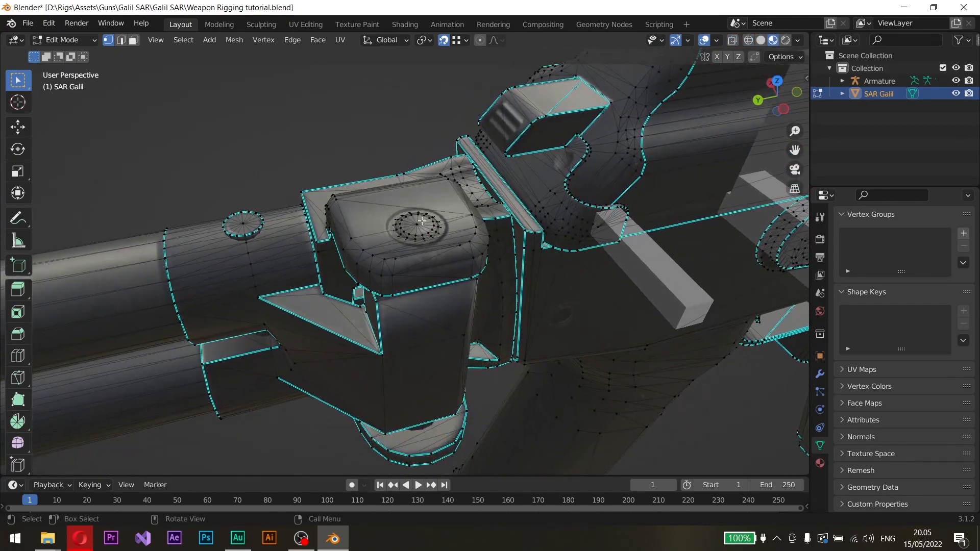
{"action": "middle_click_drag", "start_coordinate": [453, 240], "coordinate": [452, 198]}
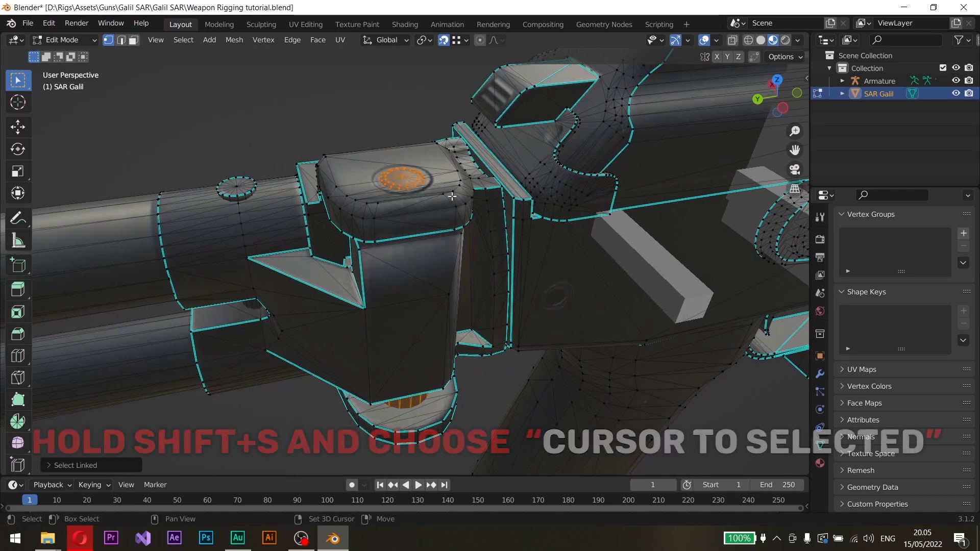
Step: Snap the 3D cursor to the selected hinge pin and check its position in wireframe
{"action": "key", "text": "shift+s"}
{"action": "left_click", "coordinate": [447, 271]}
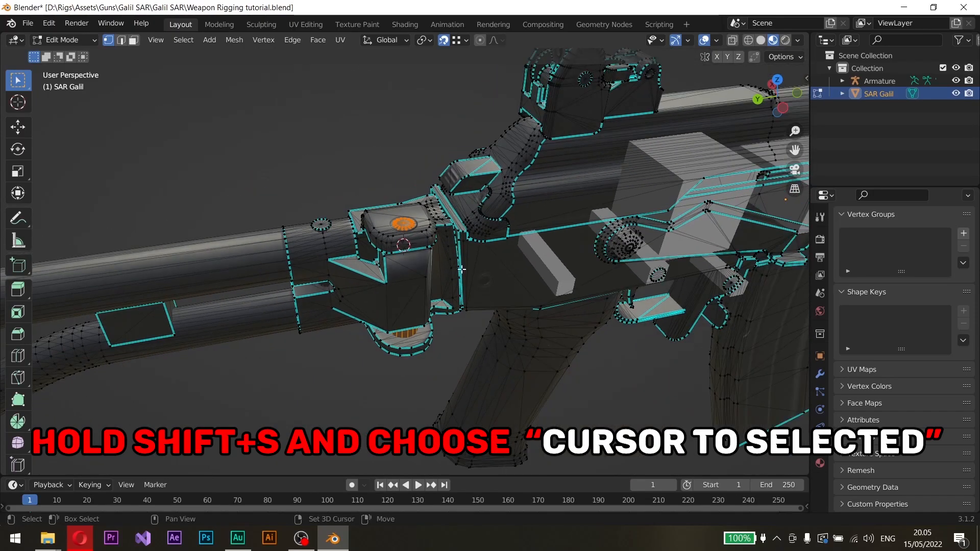
{"action": "key", "text": "shift+z"}
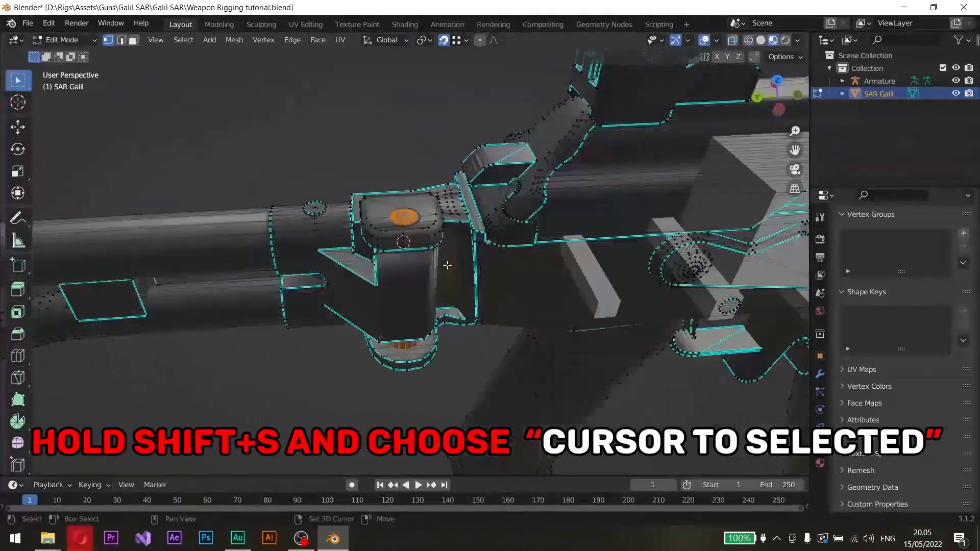
{"action": "middle_click_drag", "start_coordinate": [445, 261], "coordinate": [436, 249]}
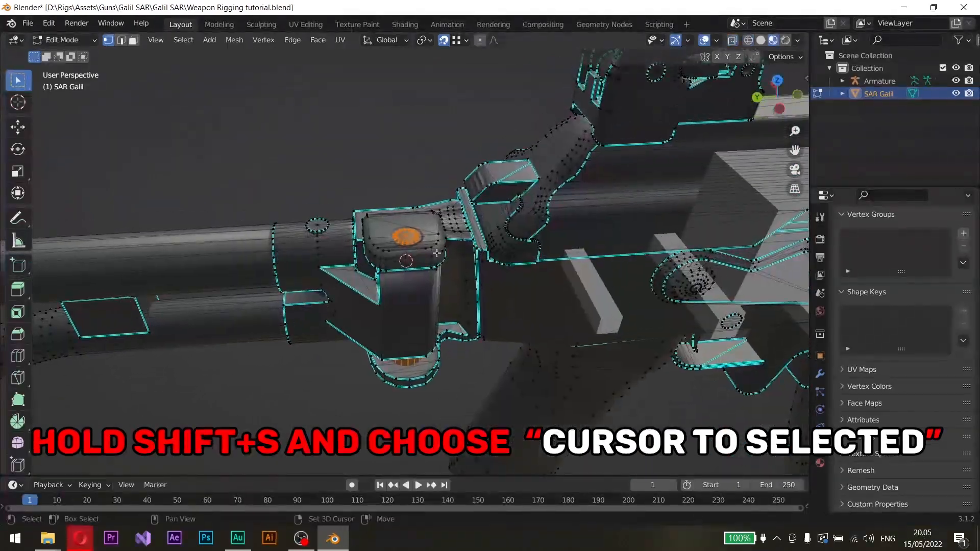
{"action": "key", "text": "shift+s"}
{"action": "left_click", "coordinate": [444, 304]}
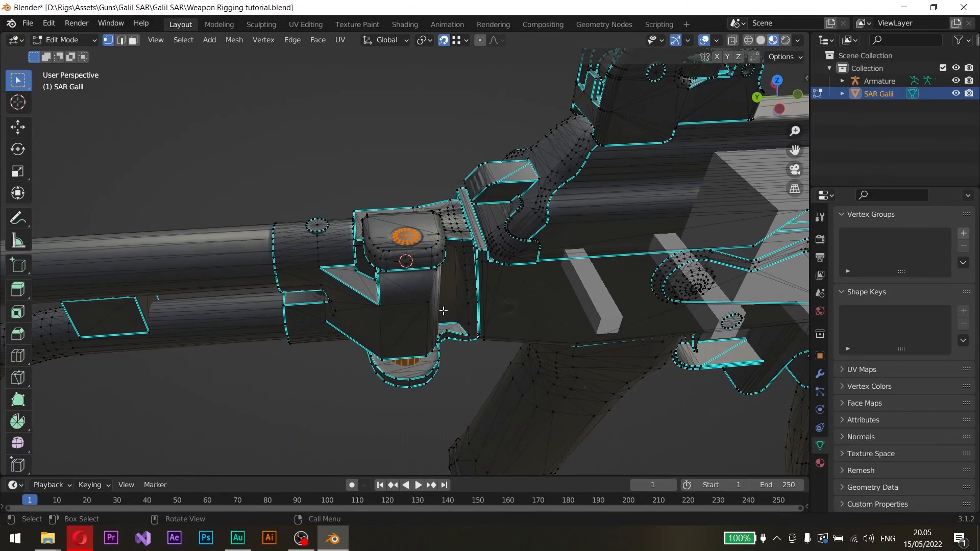
{"action": "middle_click_drag", "start_coordinate": [459, 266], "coordinate": [501, 223]}
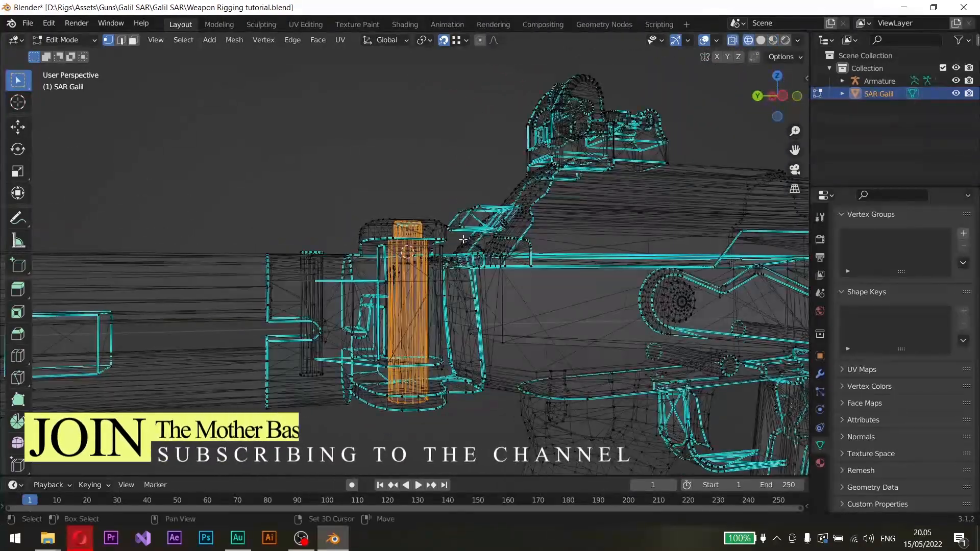
{"action": "middle_click_drag", "start_coordinate": [459, 255], "coordinate": [452, 262]}
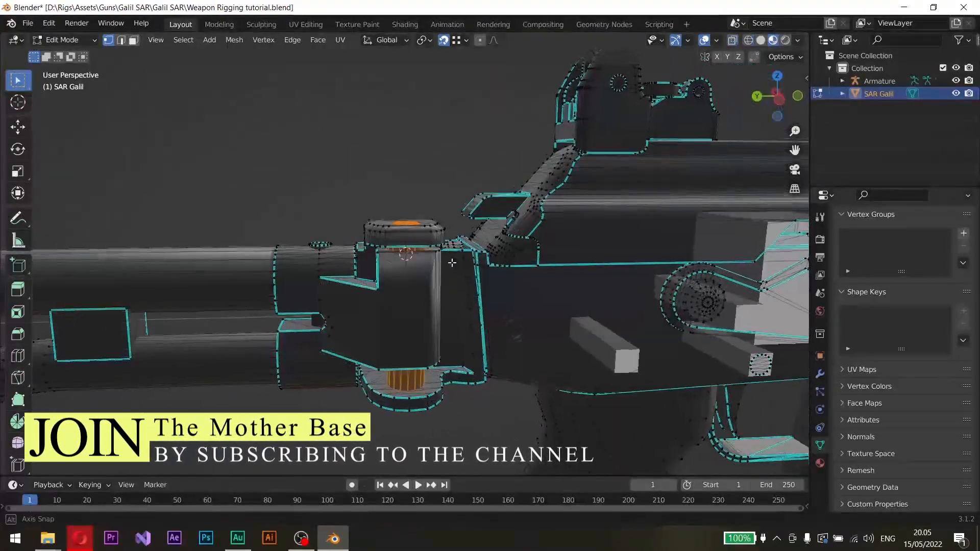
{"action": "middle_click_drag", "start_coordinate": [452, 262], "coordinate": [465, 264]}
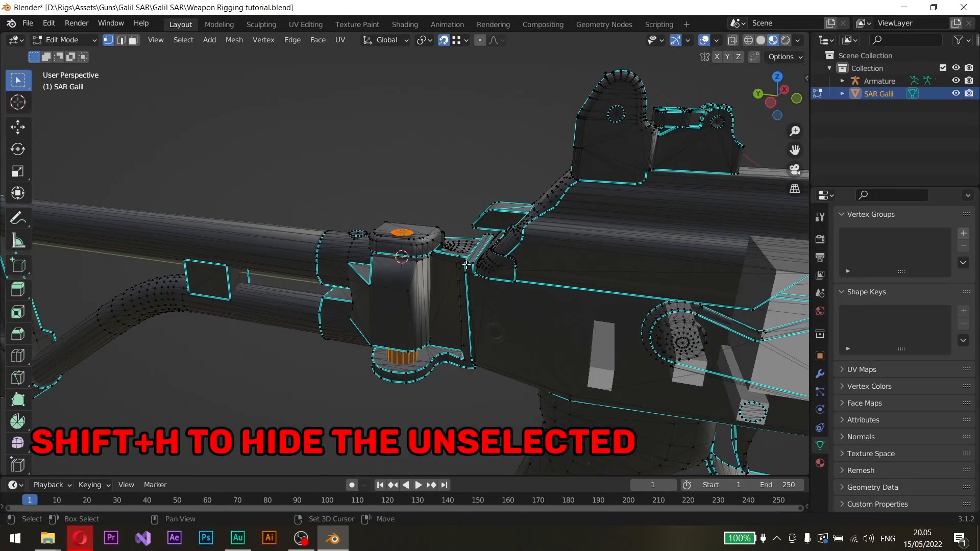
Step: Isolate the hinge pin by hiding all unselected geometry, and clear the selection
{"action": "key", "text": "shift+h"}
{"action": "mouse_move", "coordinate": [460, 267]}
{"action": "middle_mouse_down"}
{"action": "mouse_move", "coordinate": [531, 259]}
{"action": "mouse_move", "coordinate": [460, 287]}
{"action": "mouse_move", "coordinate": [442, 282]}
{"action": "mouse_move", "coordinate": [464, 240]}
{"action": "mouse_move", "coordinate": [454, 240]}
{"action": "mouse_move", "coordinate": [452, 265]}
{"action": "middle_mouse_up"}
{"action": "key", "text": "alt+a"}
{"action": "scroll", "coordinate": [453, 265], "scroll_direction": "up", "scroll_amount": 2}
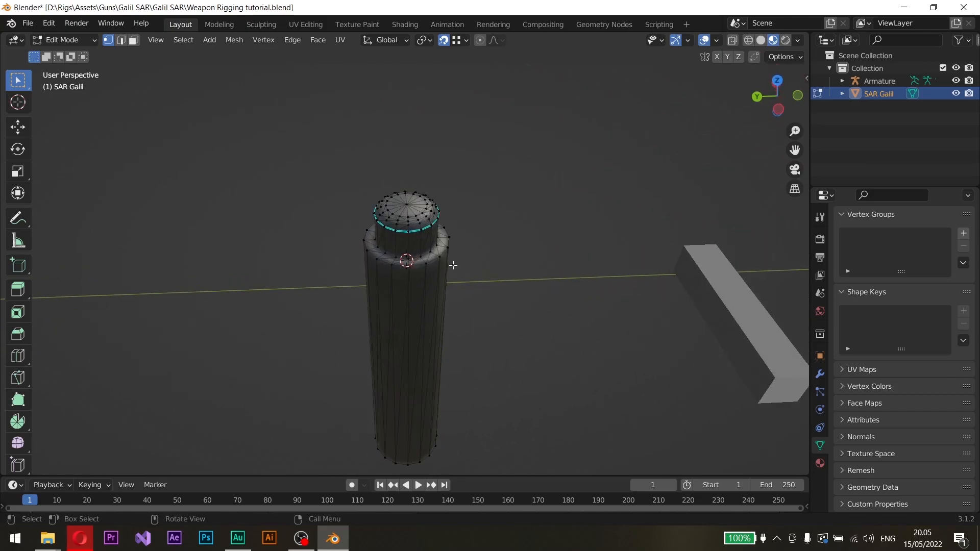
Step: Select the centre vertex on top of the hinge pin's cap
{"action": "scroll", "coordinate": [440, 217], "scroll_direction": "up", "scroll_amount": 4}
{"action": "middle_click_drag", "start_coordinate": [440, 210], "coordinate": [444, 265], "text": "shift"}
{"action": "scroll", "coordinate": [492, 269], "scroll_direction": "up", "scroll_amount": 2}
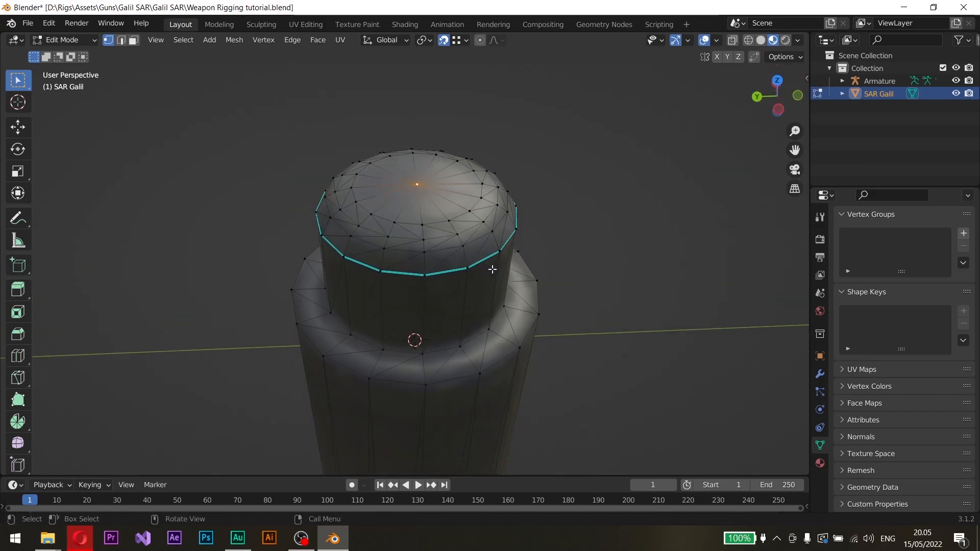
{"action": "scroll", "coordinate": [525, 237], "scroll_direction": "down", "scroll_amount": 3}
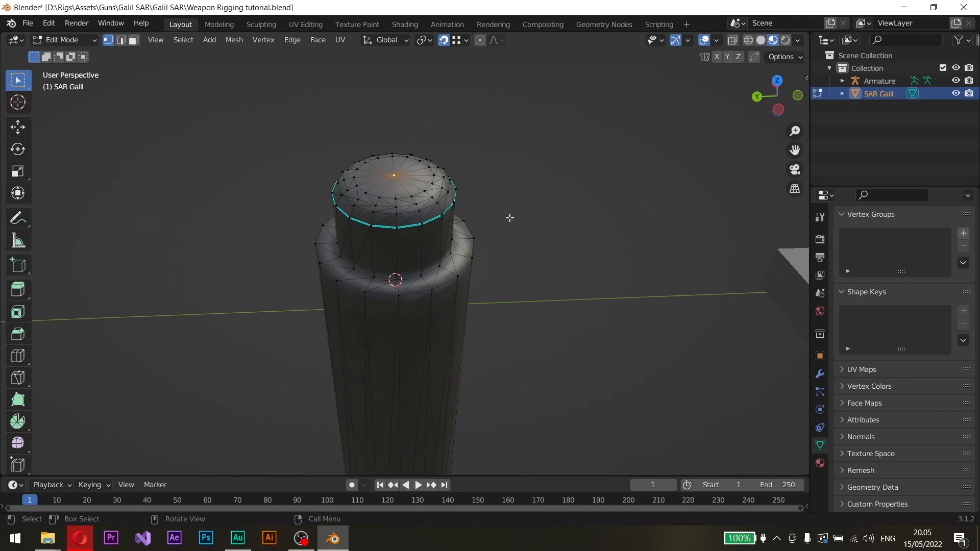
{"action": "scroll", "coordinate": [510, 218], "scroll_direction": "down", "scroll_amount": 1}
{"action": "scroll", "coordinate": [510, 217], "scroll_direction": "up", "scroll_amount": 1}
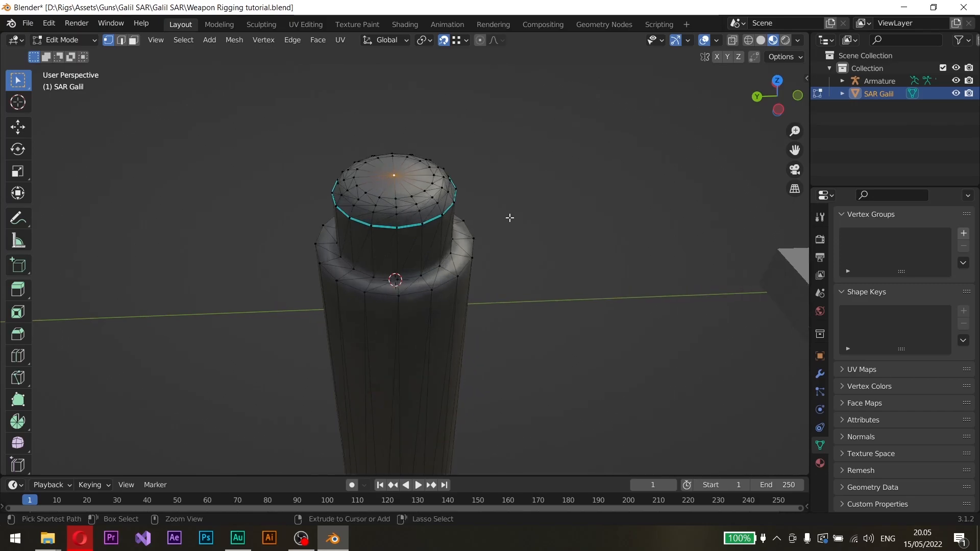
Step: Grow and shrink the selection ring by ring from the centre vertex until it covers the pin's domed cap down to the rim
{"action": "key", "text": "ctrl+KP_Add"}
{"action": "key", "text": "ctrl+KP_Add"}
{"action": "key", "text": "ctrl+KP_Add"}
{"action": "key", "text": "ctrl+KP_Add"}
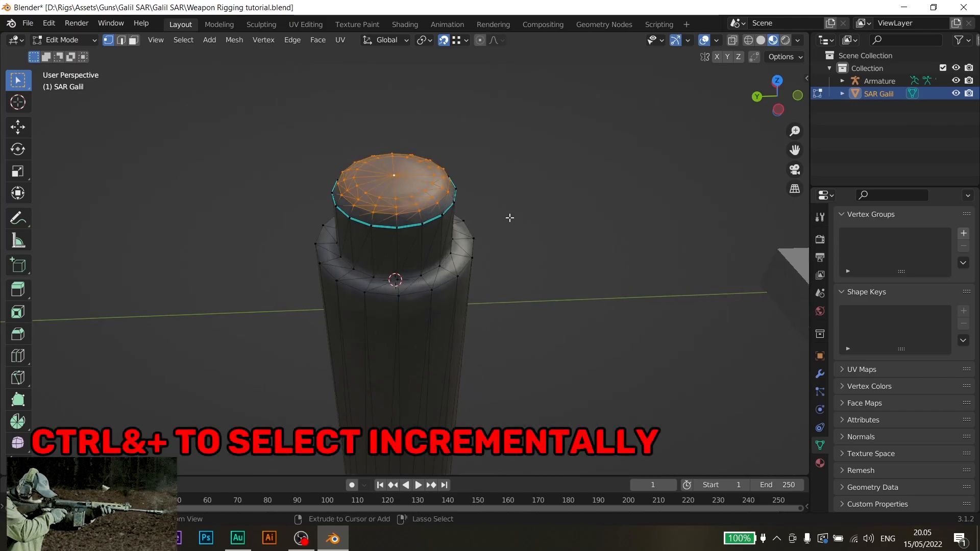
{"action": "middle_click_drag", "start_coordinate": [509, 217], "coordinate": [525, 230], "text": "shift"}
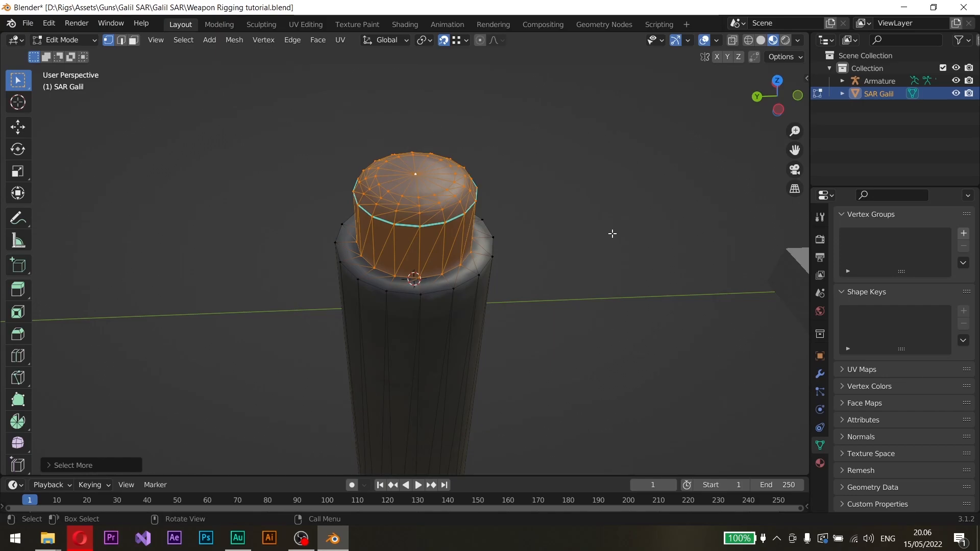
{"action": "key", "text": "ctrl+KP_Subtract"}
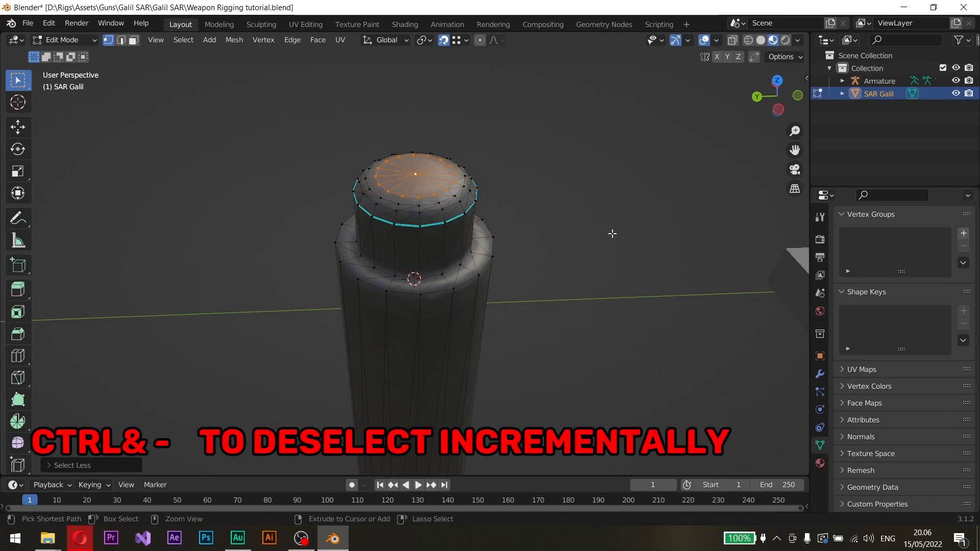
{"action": "key", "text": "ctrl+KP_Add"}
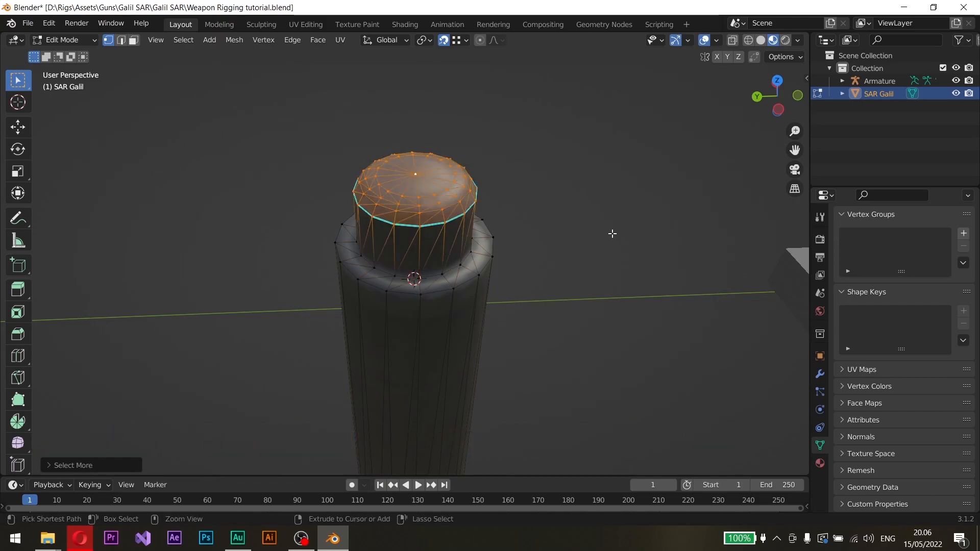
Step: Hide the hinge pin's selected cap geometry and snap the 3D cursor to the linked geometry of the remaining pin shaft
{"action": "key", "text": "h"}
{"action": "middle_click_drag", "start_coordinate": [471, 205], "coordinate": [474, 245]}
{"action": "middle_click_drag", "start_coordinate": [489, 327], "coordinate": [504, 291]}
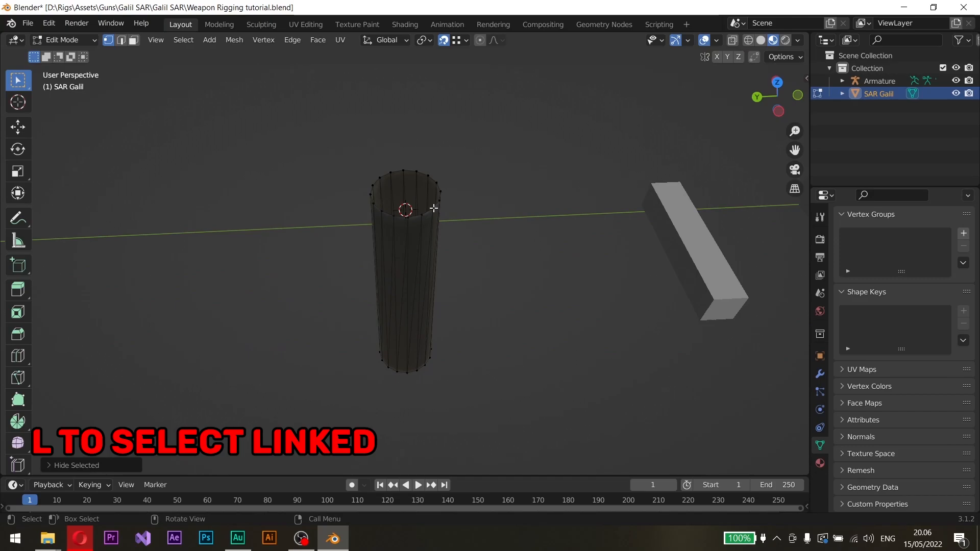
{"action": "key", "text": "l"}
{"action": "key", "text": "shift+s"}
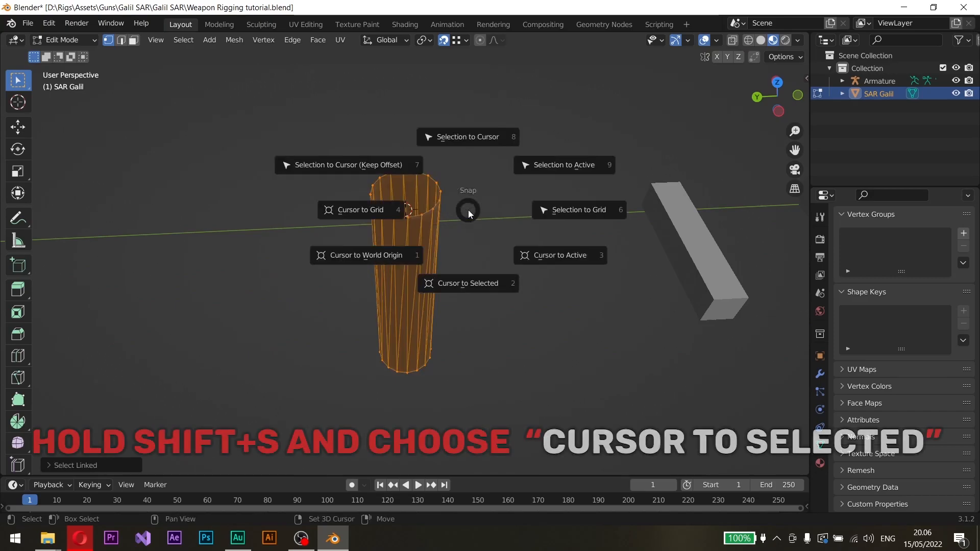
{"action": "left_click", "coordinate": [467, 290]}
{"action": "middle_click_drag", "start_coordinate": [466, 289], "coordinate": [470, 245]}
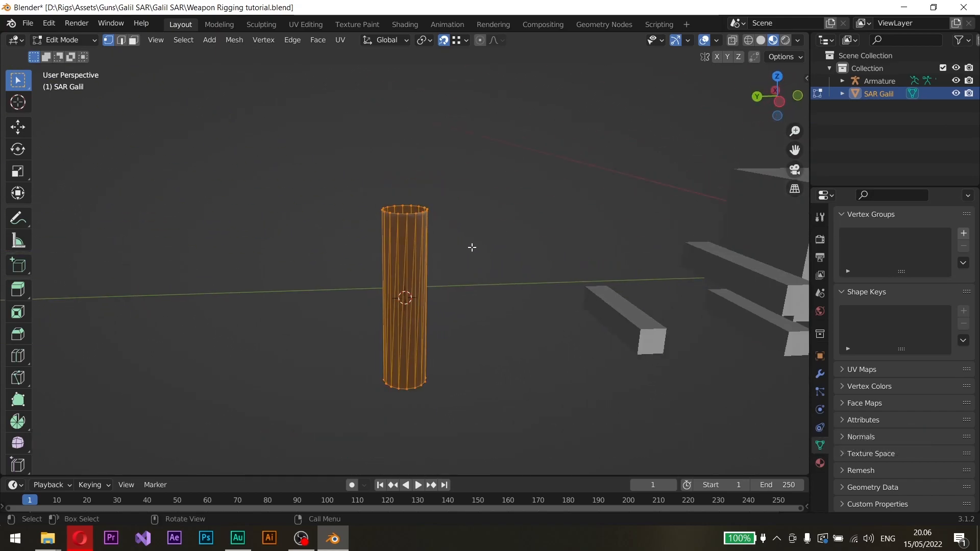
Step: Reveal the hidden rifle geometry, clear the selection and return to Object Mode
{"action": "key", "text": "alt+h"}
{"action": "middle_click_drag", "start_coordinate": [472, 247], "coordinate": [451, 234]}
{"action": "key", "text": "alt+a"}
{"action": "key", "text": "Tab"}
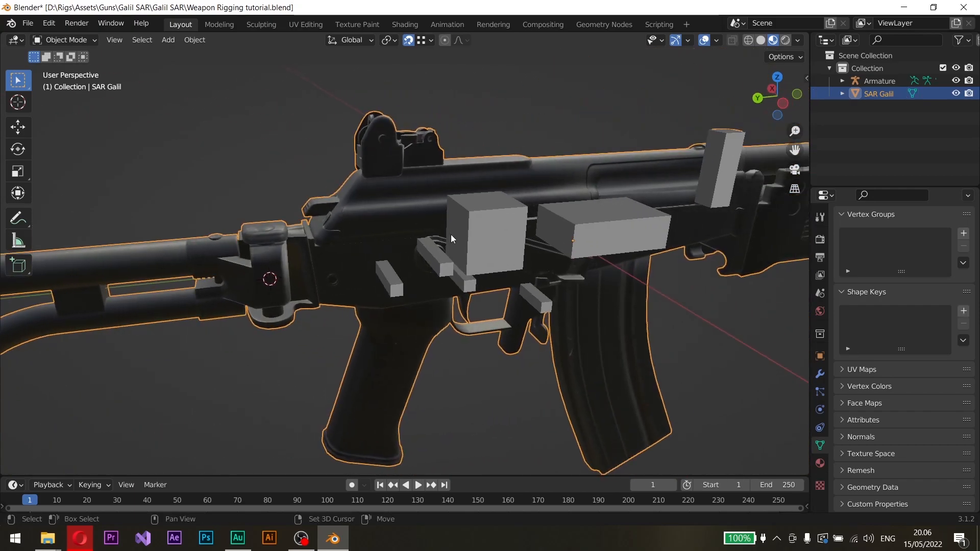
Step: Edit the armature and add a new bone at the 3D cursor inside the stock hinge
{"action": "left_click", "coordinate": [726, 133]}
{"action": "key", "text": "Tab"}
{"action": "left_click", "coordinate": [724, 154]}
{"action": "middle_click_drag", "start_coordinate": [644, 165], "coordinate": [682, 193], "text": "shift"}
{"action": "middle_click_drag", "start_coordinate": [426, 256], "coordinate": [449, 245], "text": "shift"}
{"action": "key", "text": "shift+z"}
{"action": "key", "text": "shift+z"}
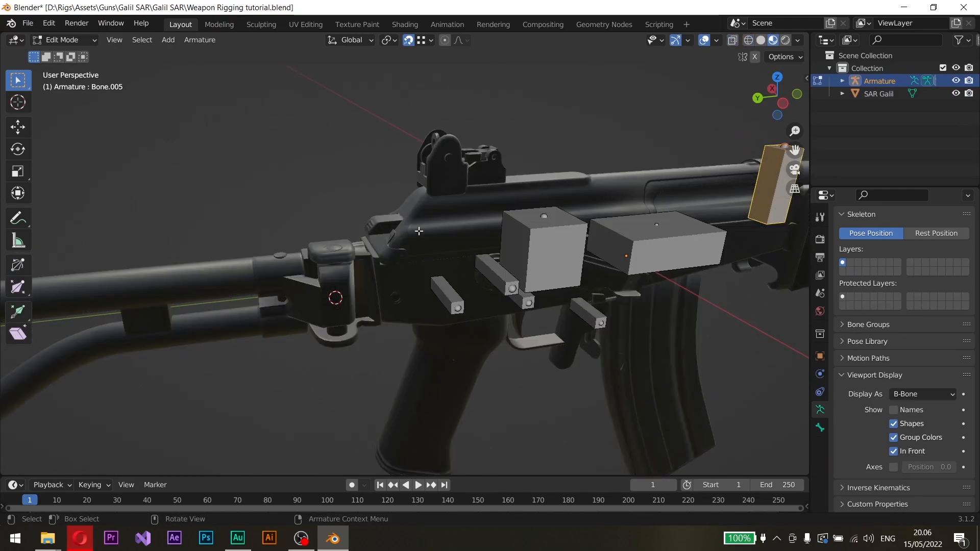
{"action": "scroll", "coordinate": [434, 182], "scroll_direction": "up", "scroll_amount": 2}
{"action": "middle_click_drag", "start_coordinate": [380, 188], "coordinate": [428, 185], "text": "shift"}
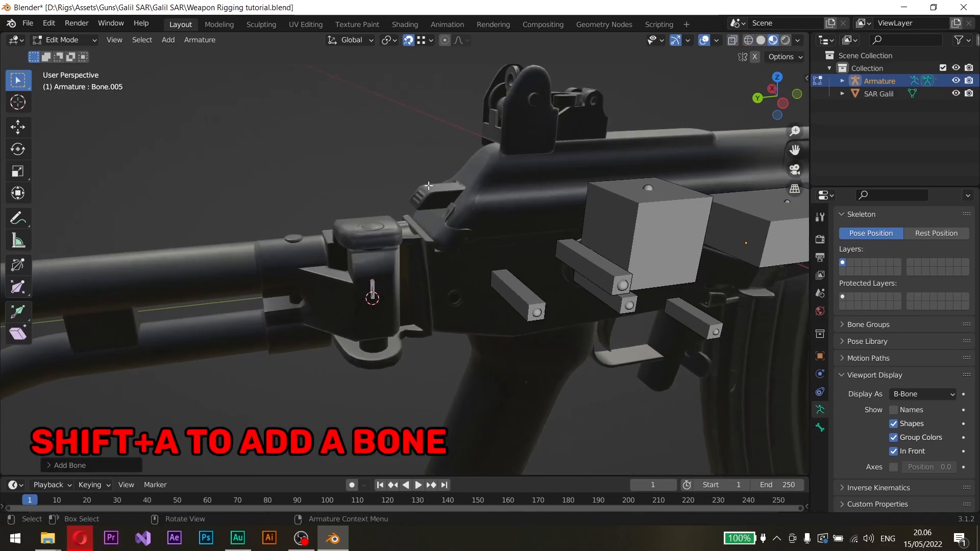
Step: Raise the hinge bone's tip about 2.9 m along Z to the hinge cap, and lower its base along Z to the pin's bottom
{"action": "scroll", "coordinate": [428, 185], "scroll_direction": "up", "scroll_amount": 5}
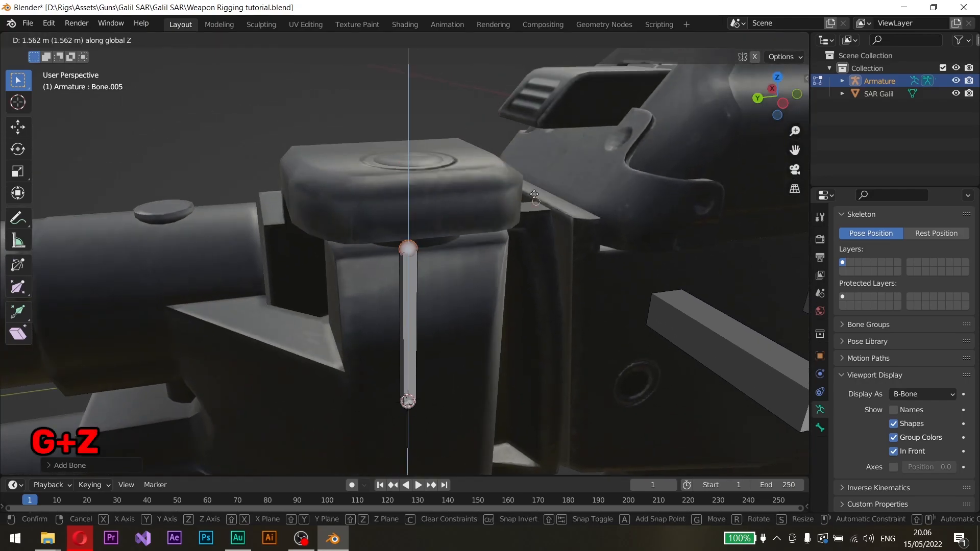
{"action": "left_click", "coordinate": [535, 235]}
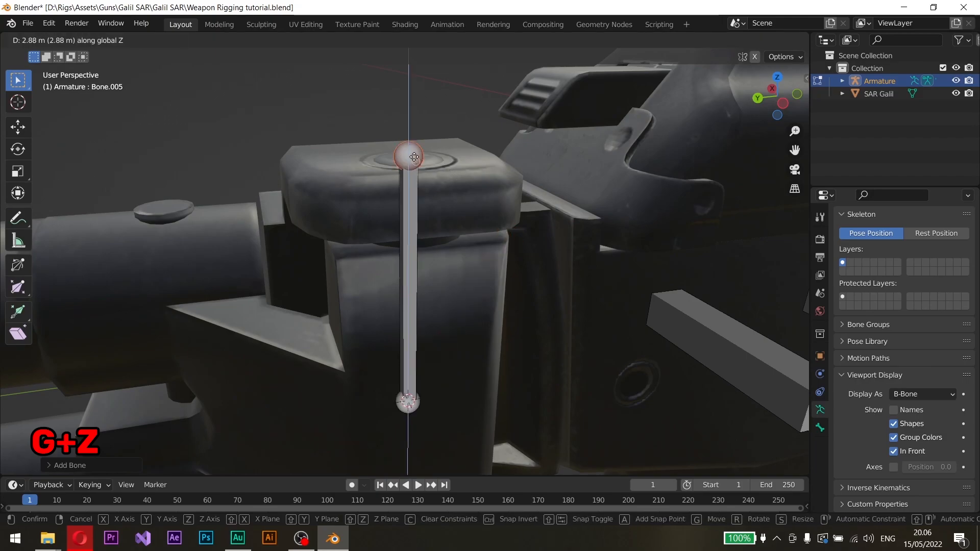
{"action": "left_click", "coordinate": [411, 153]}
{"action": "middle_click_drag", "start_coordinate": [418, 401], "coordinate": [430, 177], "text": "shift"}
{"action": "middle_click_drag", "start_coordinate": [449, 176], "coordinate": [462, 151]}
{"action": "middle_click_drag", "start_coordinate": [457, 332], "coordinate": [416, 284], "text": "shift"}
{"action": "key", "text": "g"}
{"action": "right_click", "coordinate": [408, 210]}
{"action": "key", "text": "g"}
{"action": "key", "text": "z"}
{"action": "left_click", "coordinate": [396, 261]}
Step: Select the whole hinge bone and scale up its B-Bone thickness to a thick vertical block over the hinge
{"action": "scroll", "coordinate": [397, 261], "scroll_direction": "down", "scroll_amount": 3}
{"action": "middle_click_drag", "start_coordinate": [406, 120], "coordinate": [432, 249], "text": "shift"}
{"action": "left_click", "coordinate": [408, 278]}
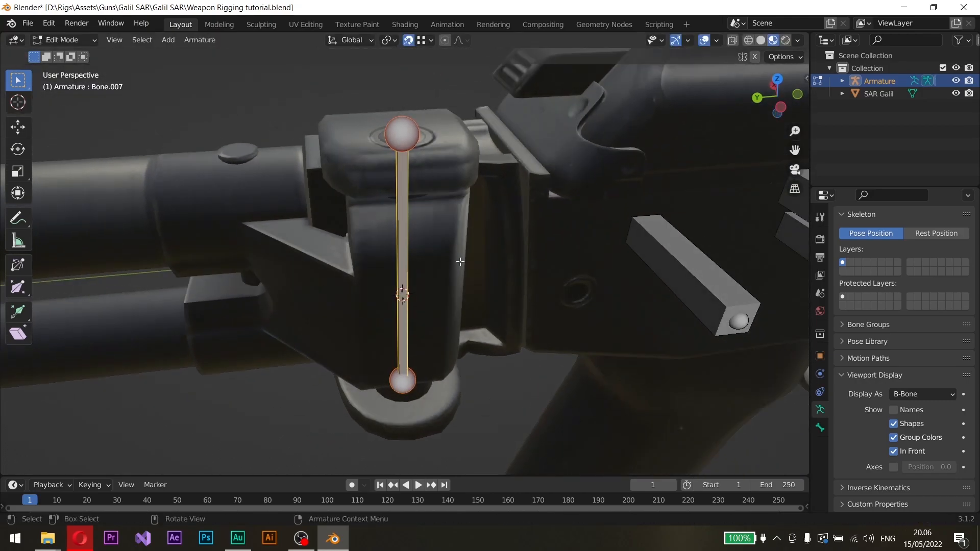
{"action": "key", "text": "ctrl+alt+s"}
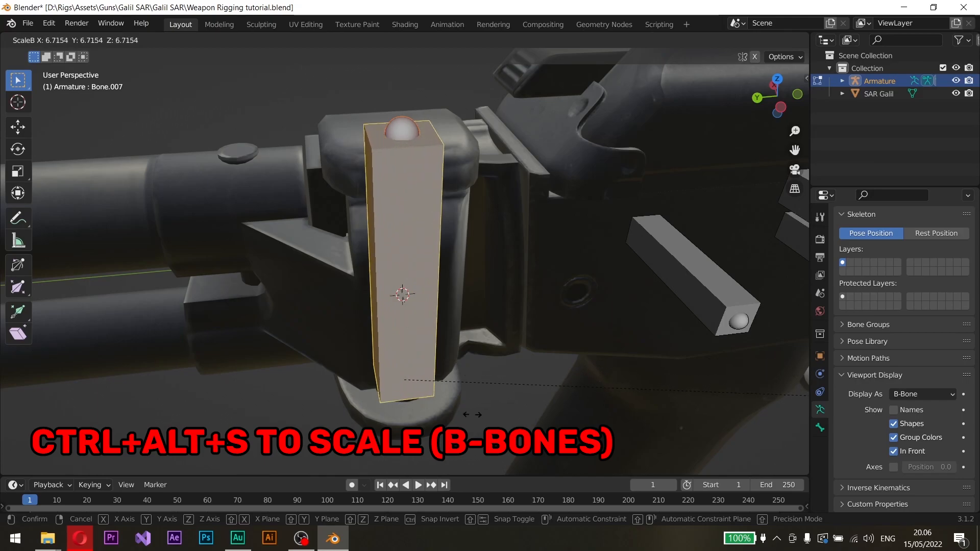
{"action": "left_click", "coordinate": [513, 135]}
Step: Inspect the placed bones along the receiver and stock hinge from several sides in Object Mode
{"action": "middle_click_drag", "start_coordinate": [513, 135], "coordinate": [398, 181]}
{"action": "scroll", "coordinate": [448, 111], "scroll_direction": "down", "scroll_amount": 5}
{"action": "key", "text": "Tab"}
{"action": "mouse_move", "coordinate": [406, 287]}
{"action": "middle_mouse_down"}
{"action": "mouse_move", "coordinate": [431, 247]}
{"action": "mouse_move", "coordinate": [410, 247]}
{"action": "mouse_move", "coordinate": [408, 282]}
{"action": "middle_mouse_up"}
{"action": "middle_click_drag", "start_coordinate": [442, 237], "coordinate": [444, 255]}
{"action": "scroll", "coordinate": [452, 259], "scroll_direction": "up", "scroll_amount": 5}
{"action": "scroll", "coordinate": [475, 224], "scroll_direction": "down", "scroll_amount": 5}
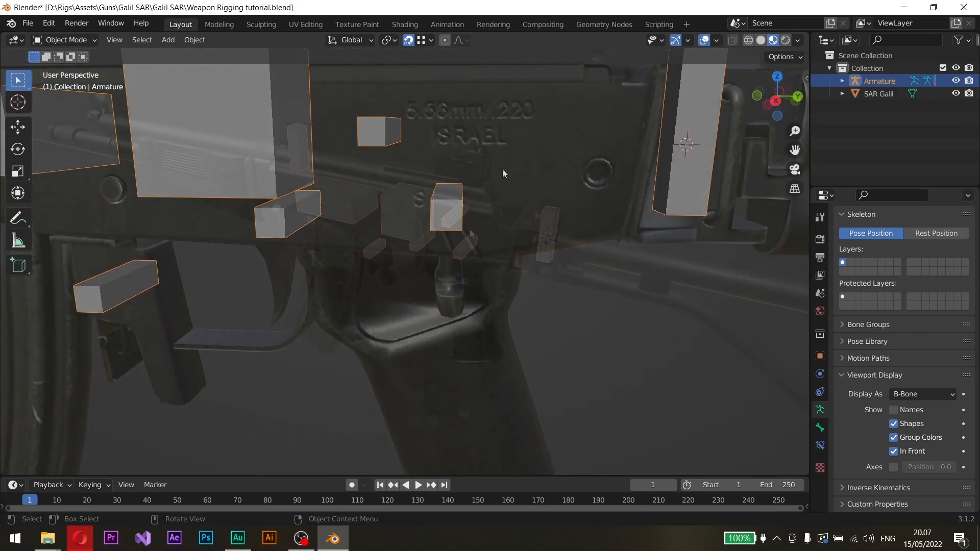
{"action": "scroll", "coordinate": [439, 244], "scroll_direction": "up", "scroll_amount": 3}
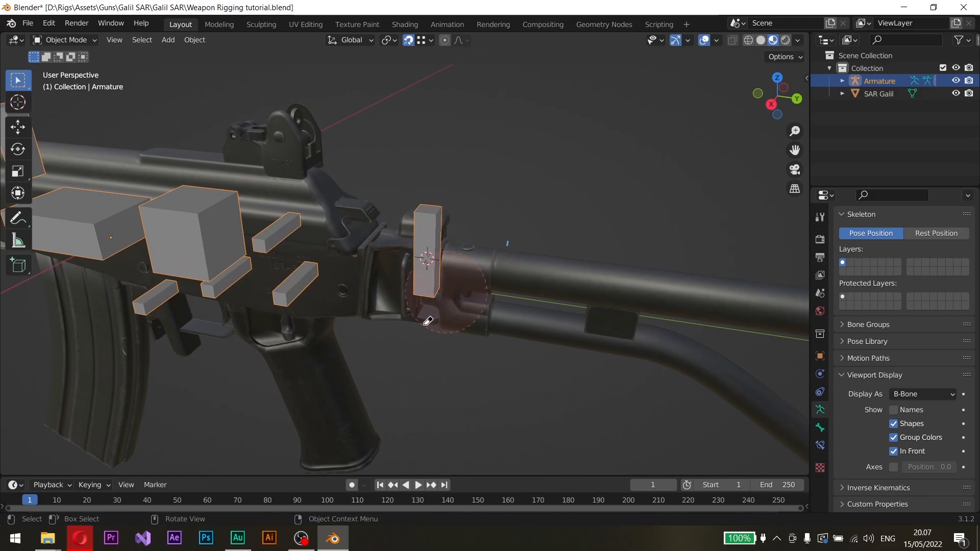
{"action": "scroll", "coordinate": [306, 325], "scroll_direction": "down", "scroll_amount": 4}
{"action": "middle_click_drag", "start_coordinate": [317, 320], "coordinate": [472, 319]}
{"action": "scroll", "coordinate": [443, 288], "scroll_direction": "up", "scroll_amount": 3}
Step: Select all bones except the magazine bone, with the large receiver bone active, and parent them to it with Keep Offset
{"action": "key", "text": "Tab"}
{"action": "left_click", "coordinate": [437, 290]}
{"action": "scroll", "coordinate": [450, 293], "scroll_direction": "up", "scroll_amount": 2}
{"action": "scroll", "coordinate": [429, 273], "scroll_direction": "up", "scroll_amount": 1}
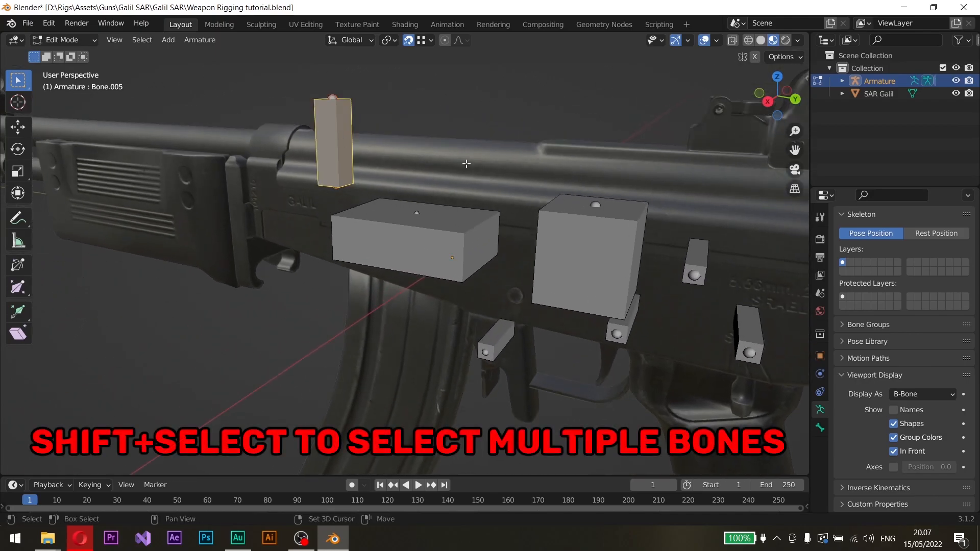
{"action": "middle_click_drag", "start_coordinate": [460, 163], "coordinate": [482, 168]}
{"action": "middle_click_drag", "start_coordinate": [482, 168], "coordinate": [371, 180], "text": "shift"}
{"action": "left_click", "coordinate": [567, 250], "text": "shift"}
{"action": "middle_click_drag", "start_coordinate": [553, 260], "coordinate": [389, 215], "text": "shift"}
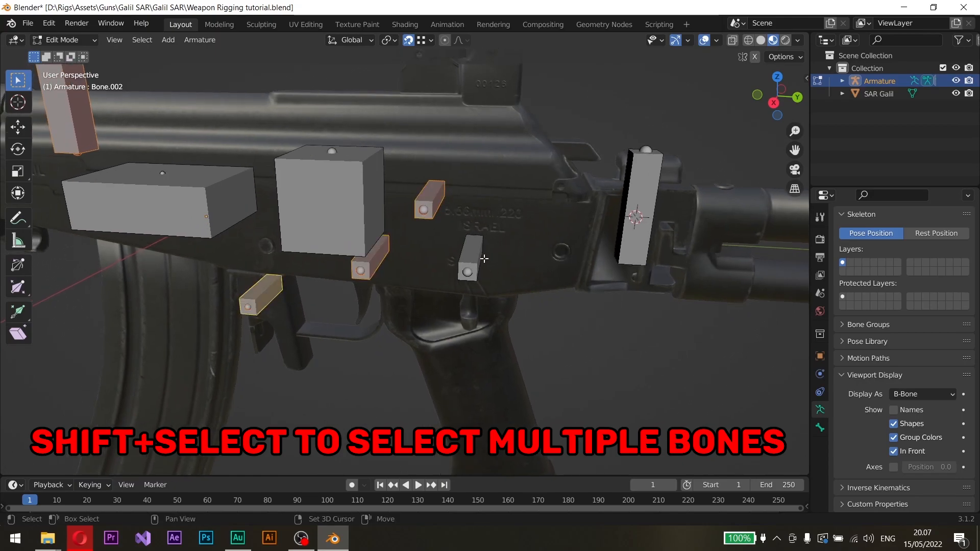
{"action": "middle_click_drag", "start_coordinate": [484, 259], "coordinate": [436, 252], "text": "shift"}
{"action": "middle_click_drag", "start_coordinate": [557, 216], "coordinate": [510, 236], "text": "shift"}
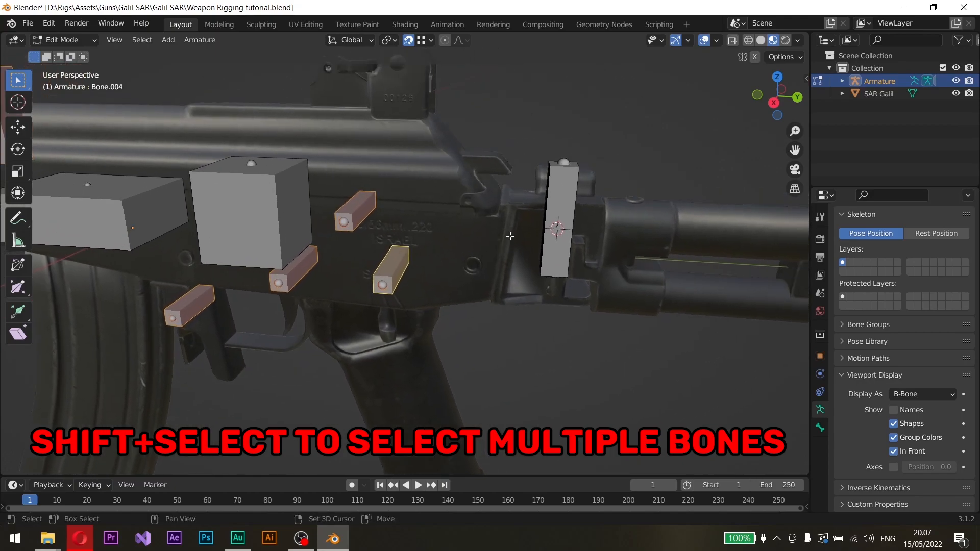
{"action": "left_click", "coordinate": [561, 206], "text": "shift"}
{"action": "middle_click_drag", "start_coordinate": [561, 205], "coordinate": [503, 240]}
{"action": "middle_click_drag", "start_coordinate": [340, 248], "coordinate": [445, 244]}
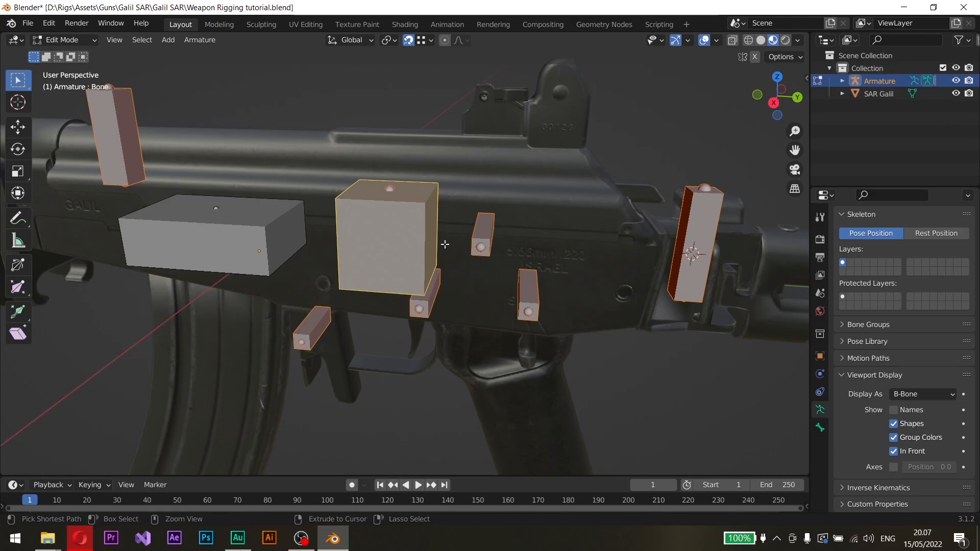
{"action": "key", "text": "ctrl+p"}
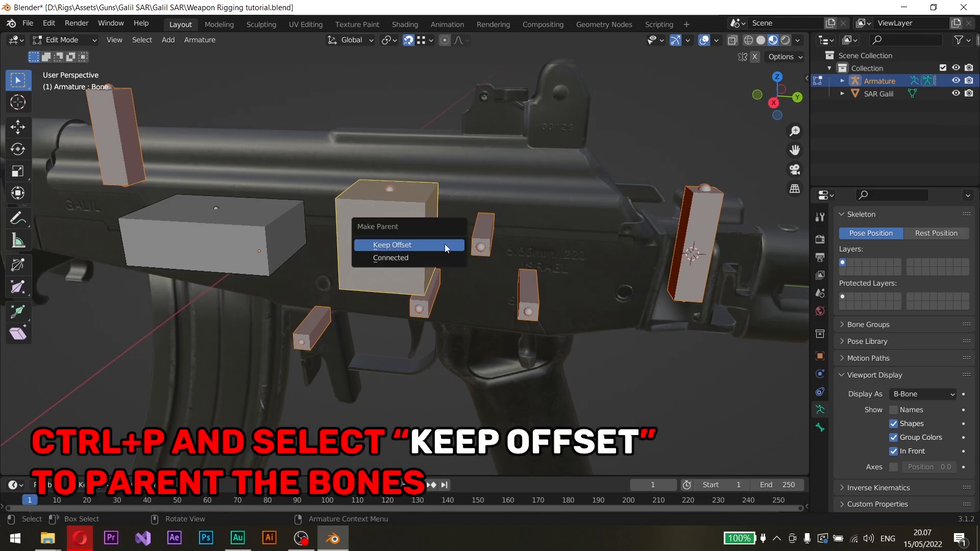
{"action": "left_click", "coordinate": [445, 248]}
{"action": "middle_click_drag", "start_coordinate": [445, 249], "coordinate": [515, 228]}
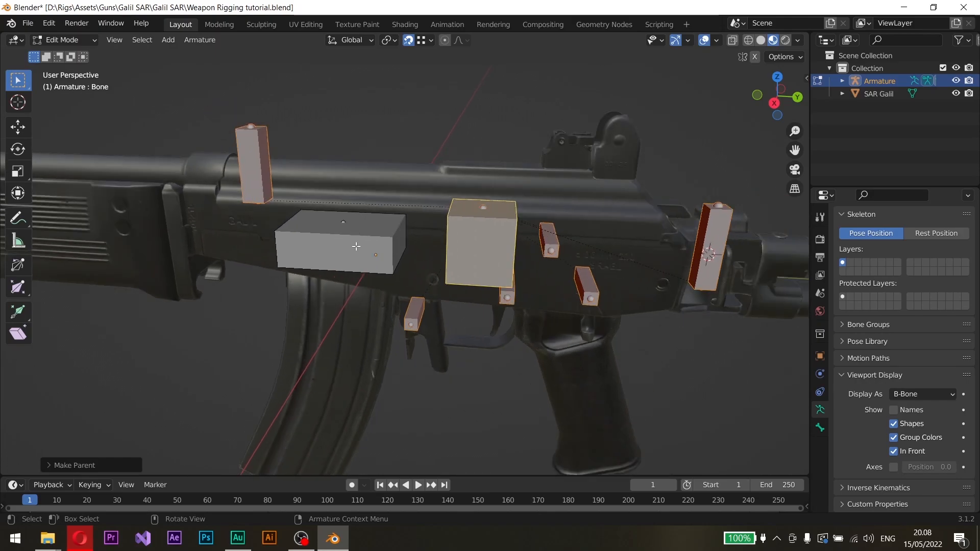
Step: Hide the armature, isolate the magazine and its cartridges in the SAR Galil mesh, and clear the selection
{"action": "middle_click_drag", "start_coordinate": [356, 246], "coordinate": [429, 270]}
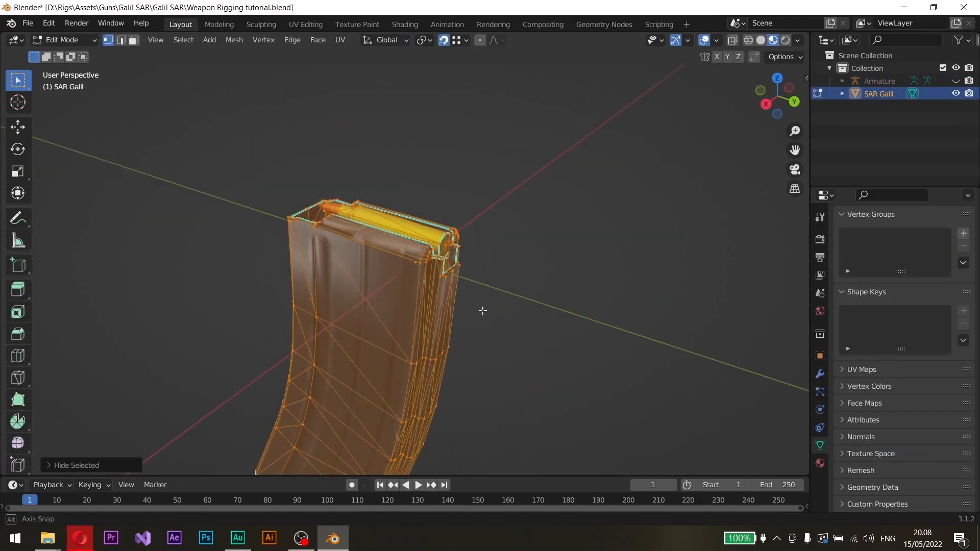
{"action": "middle_click_drag", "start_coordinate": [483, 310], "coordinate": [442, 308]}
{"action": "key", "text": "alt+a"}
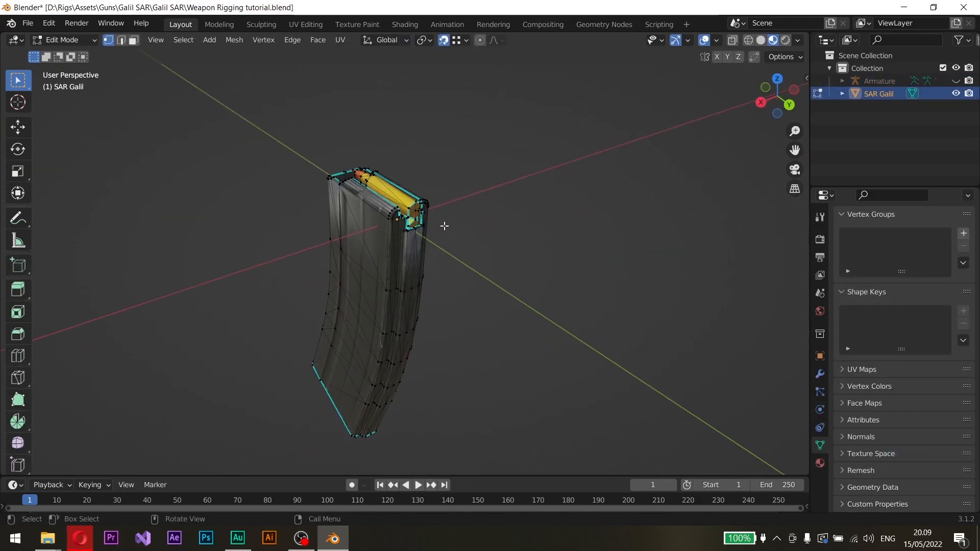
Step: Examine the two cartridges at the top of the isolated magazine from behind and above
{"action": "middle_click_drag", "start_coordinate": [444, 225], "coordinate": [407, 252]}
{"action": "scroll", "coordinate": [406, 253], "scroll_direction": "up", "scroll_amount": 3}
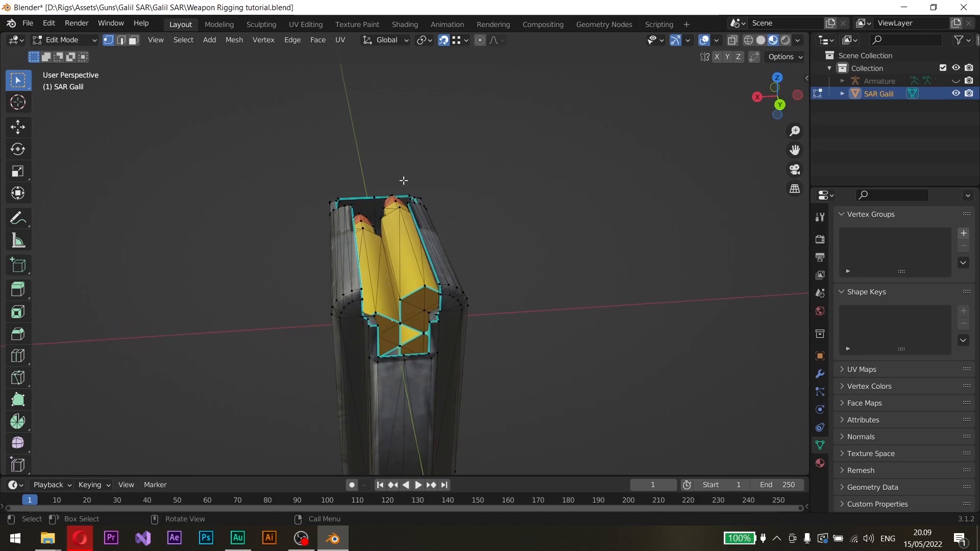
{"action": "scroll", "coordinate": [404, 214], "scroll_direction": "up", "scroll_amount": 4}
{"action": "scroll", "coordinate": [406, 214], "scroll_direction": "down", "scroll_amount": 5}
{"action": "mouse_move", "coordinate": [412, 229]}
{"action": "middle_mouse_down"}
{"action": "mouse_move", "coordinate": [413, 261]}
{"action": "mouse_move", "coordinate": [446, 225]}
{"action": "mouse_move", "coordinate": [414, 215]}
{"action": "middle_mouse_up"}
{"action": "middle_click_drag", "start_coordinate": [388, 270], "coordinate": [377, 280]}
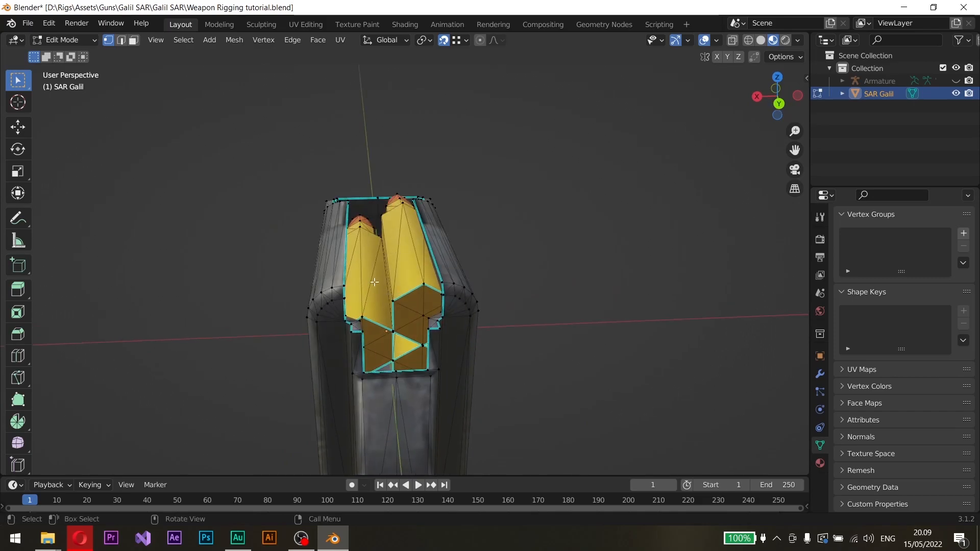
{"action": "scroll", "coordinate": [404, 223], "scroll_direction": "down", "scroll_amount": 1}
{"action": "middle_click_drag", "start_coordinate": [414, 193], "coordinate": [481, 264]}
Step: Bring back the hidden rifle geometry and the armature, and enter Edit Mode on the armature with the magazine bone selected
{"action": "key", "text": "Tab"}
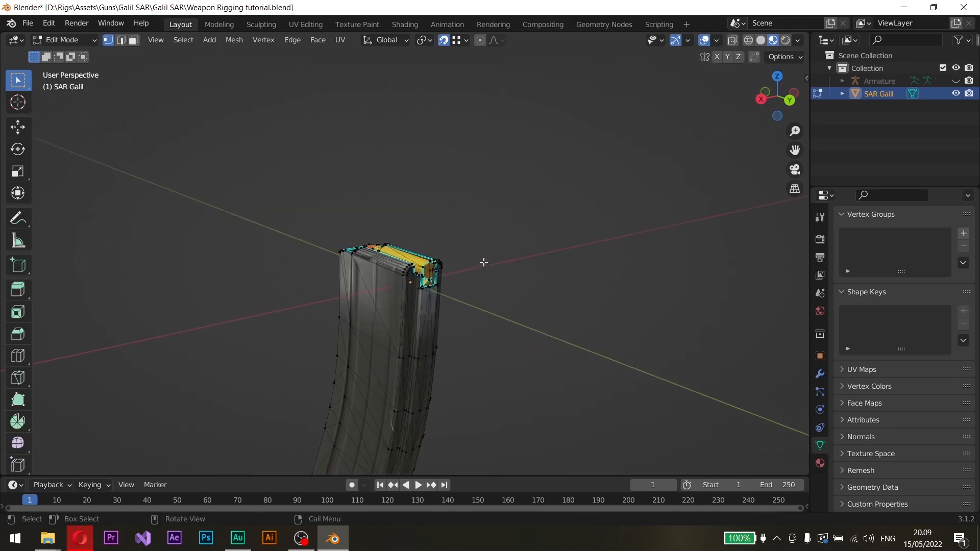
{"action": "middle_click_drag", "start_coordinate": [449, 282], "coordinate": [485, 232]}
{"action": "key", "text": "alt+a"}
{"action": "scroll", "coordinate": [439, 237], "scroll_direction": "up", "scroll_amount": 1}
{"action": "left_click", "coordinate": [433, 235]}
{"action": "key", "text": "Tab"}
{"action": "scroll", "coordinate": [477, 230], "scroll_direction": "down", "scroll_amount": 1}
{"action": "scroll", "coordinate": [485, 232], "scroll_direction": "up", "scroll_amount": 5}
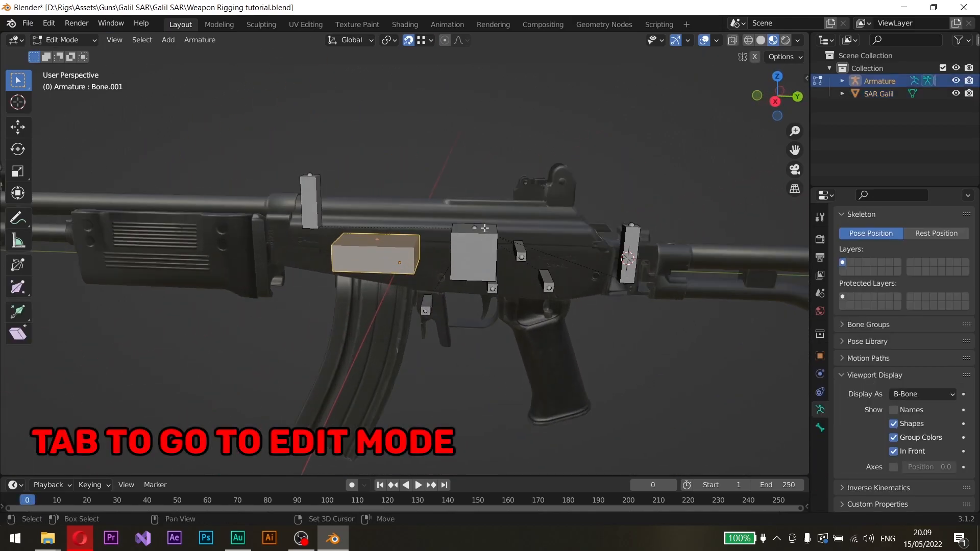
Step: Show the model in wireframe and duplicate the magazine bone in place
{"action": "mouse_move", "coordinate": [380, 234]}
{"action": "middle_mouse_down"}
{"action": "mouse_move", "coordinate": [478, 257]}
{"action": "mouse_move", "coordinate": [560, 221]}
{"action": "mouse_move", "coordinate": [444, 217]}
{"action": "mouse_move", "coordinate": [508, 232]}
{"action": "mouse_move", "coordinate": [465, 227]}
{"action": "mouse_move", "coordinate": [490, 227]}
{"action": "middle_mouse_up"}
{"action": "scroll", "coordinate": [508, 232], "scroll_direction": "up", "scroll_amount": 1}
{"action": "key", "text": "shift+z"}
{"action": "scroll", "coordinate": [468, 221], "scroll_direction": "up", "scroll_amount": 4}
{"action": "key", "text": "shift+z"}
{"action": "key", "text": "shift+z"}
{"action": "scroll", "coordinate": [585, 227], "scroll_direction": "up", "scroll_amount": 3}
{"action": "key", "text": "shift+d"}
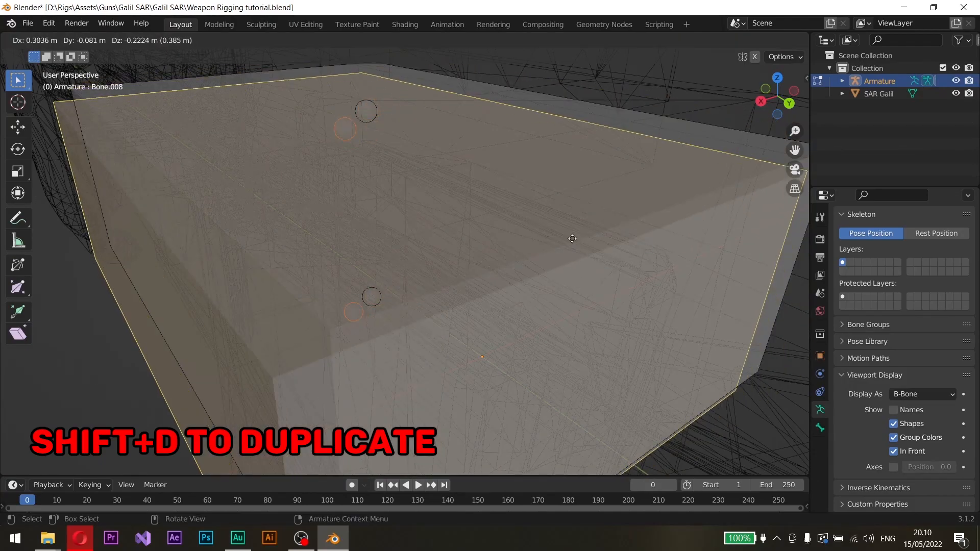
{"action": "right_click", "coordinate": [560, 235]}
Step: Scale the duplicated bone's B-Bone thickness down to roughly a quarter, making a small block inside the magazine bone
{"action": "scroll", "coordinate": [561, 235], "scroll_direction": "down", "scroll_amount": 6}
{"action": "scroll", "coordinate": [560, 236], "scroll_direction": "up", "scroll_amount": 2}
{"action": "key", "text": "s"}
{"action": "right_click", "coordinate": [558, 234]}
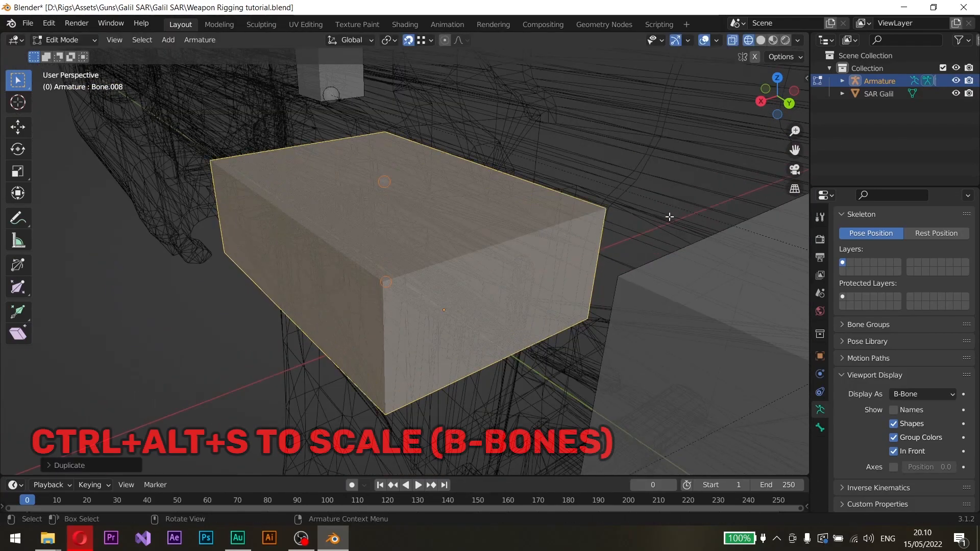
{"action": "key", "text": "ctrl+alt+s"}
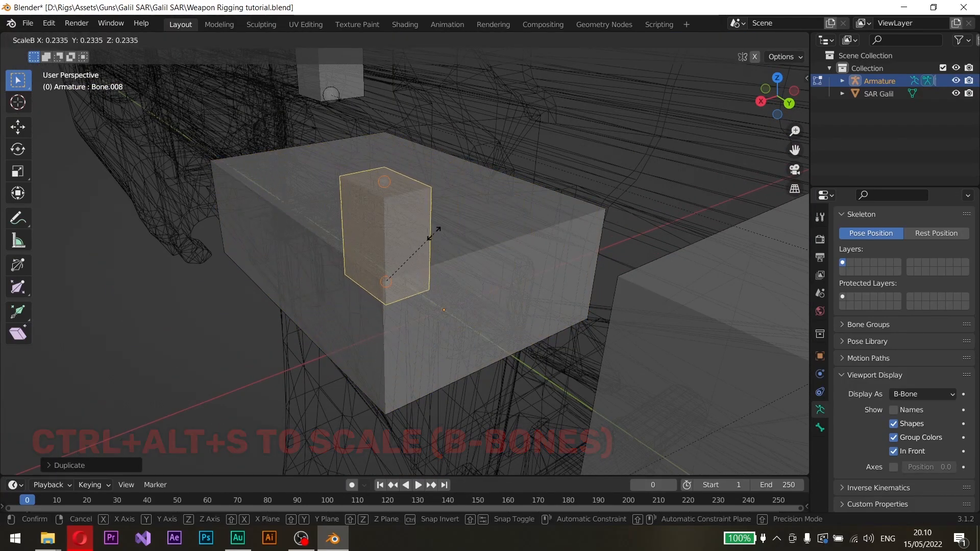
{"action": "left_click", "coordinate": [453, 232]}
{"action": "middle_click_drag", "start_coordinate": [453, 232], "coordinate": [465, 207]}
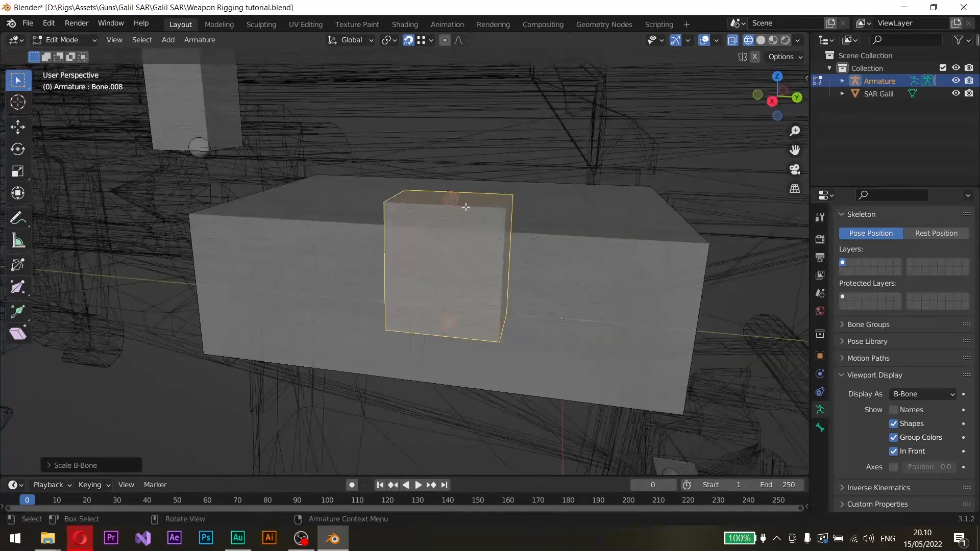
Step: Isolate the larger magazine bone and lower its top joint about 0.8 m along Z
{"action": "left_click", "coordinate": [542, 236]}
{"action": "key", "text": "shift+h"}
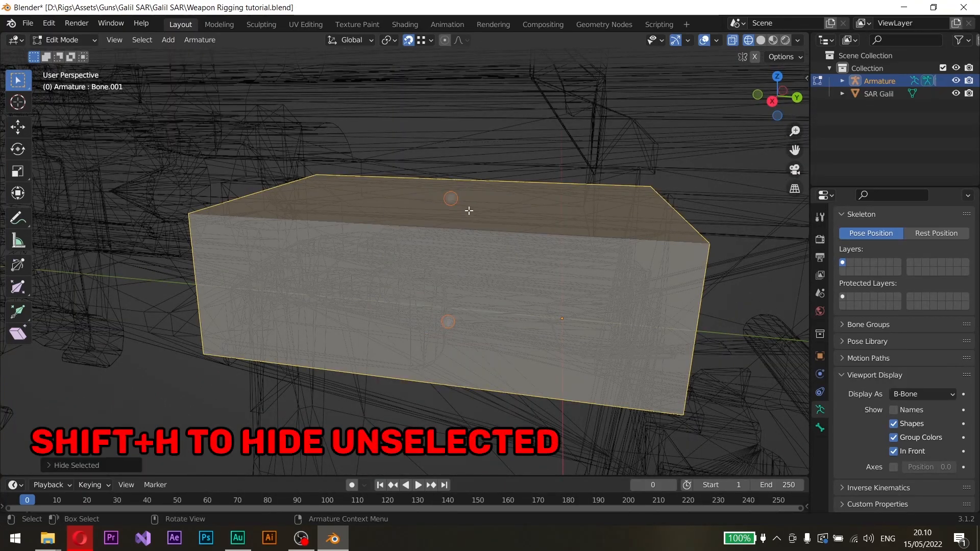
{"action": "scroll", "coordinate": [462, 201], "scroll_direction": "down", "scroll_amount": 4}
{"action": "scroll", "coordinate": [462, 201], "scroll_direction": "up", "scroll_amount": 3}
{"action": "left_click", "coordinate": [441, 211]}
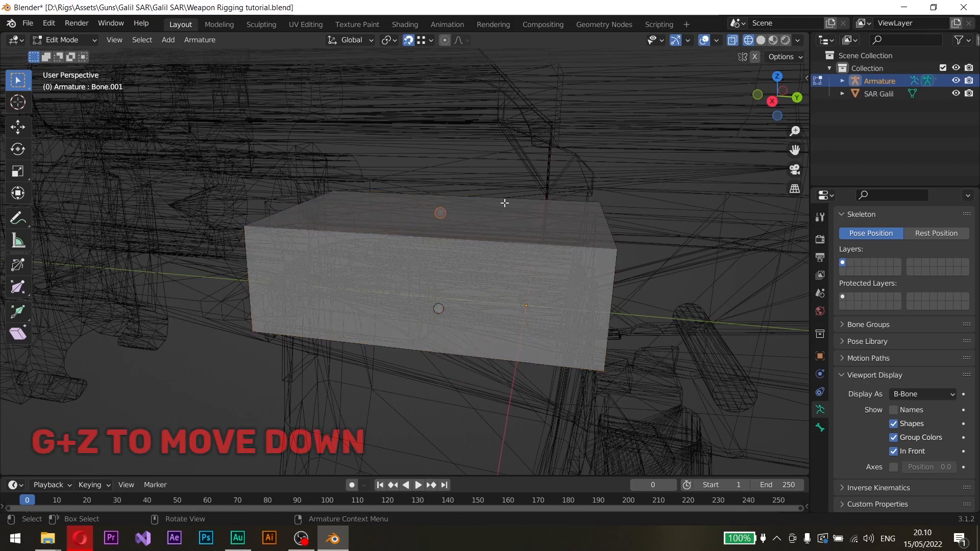
{"action": "scroll", "coordinate": [582, 183], "scroll_direction": "up", "scroll_amount": 2}
{"action": "key", "text": "g"}
{"action": "key", "text": "z"}
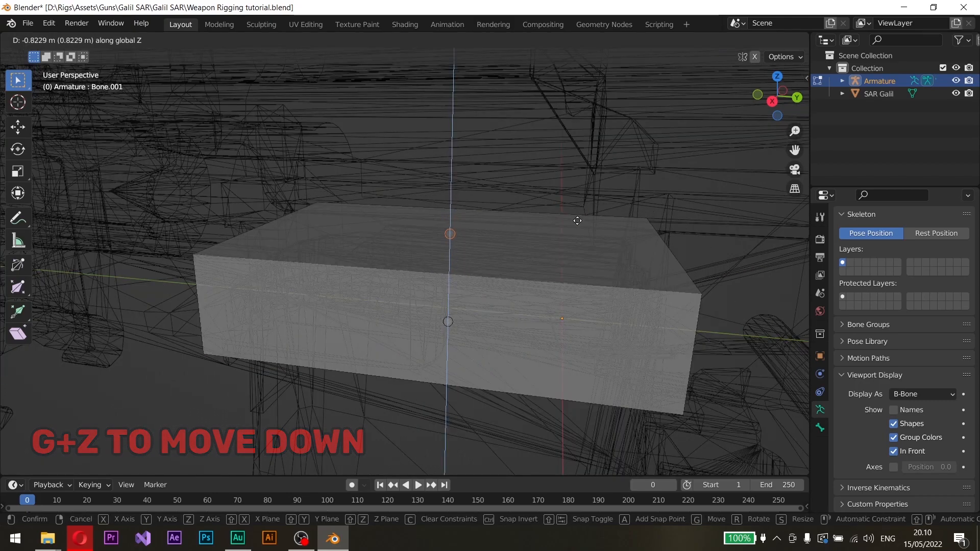
{"action": "left_click", "coordinate": [576, 224]}
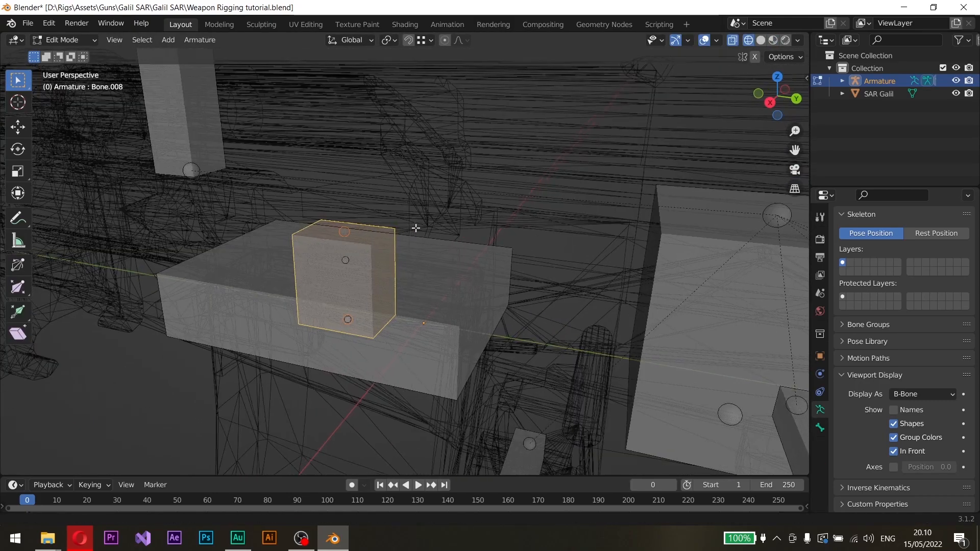
Step: Parent the small duplicate bone to the larger magazine bone with Keep Offset
{"action": "scroll", "coordinate": [416, 228], "scroll_direction": "down", "scroll_amount": 2}
{"action": "middle_click_drag", "start_coordinate": [417, 228], "coordinate": [444, 236]}
{"action": "scroll", "coordinate": [446, 245], "scroll_direction": "up", "scroll_amount": 1}
{"action": "left_click", "coordinate": [454, 301], "text": "shift"}
{"action": "key", "text": "ctrl+p"}
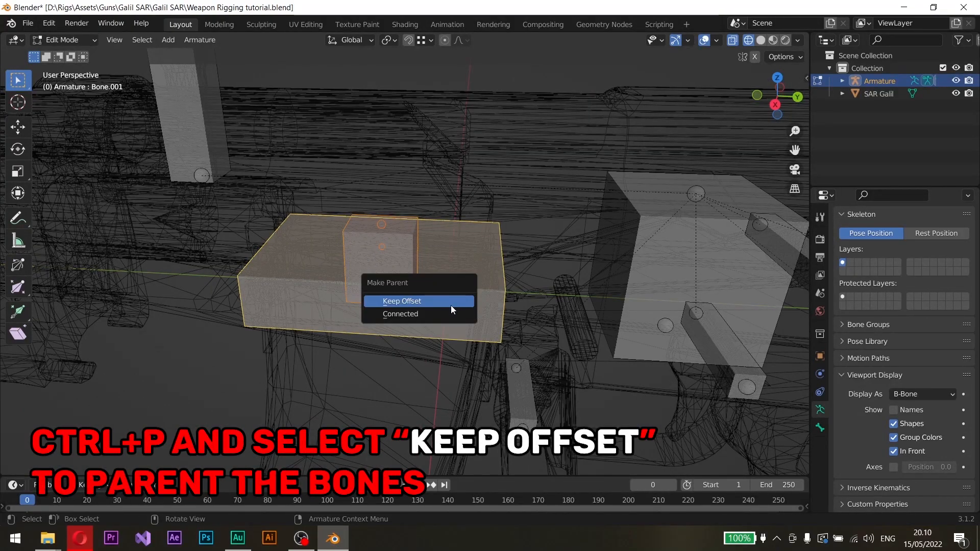
{"action": "left_click", "coordinate": [451, 305]}
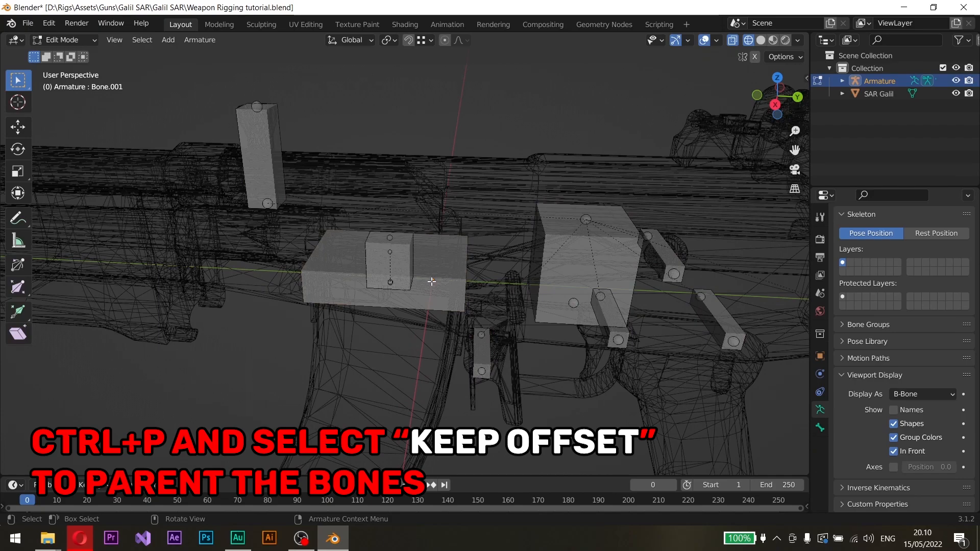
Step: Switch the armature from Edit Mode to Pose Mode and try moving the magazine bone to test its parenting
{"action": "key", "text": "Tab"}
{"action": "key", "text": "ctrl+Tab"}
{"action": "key", "text": "g"}
{"action": "right_click", "coordinate": [524, 276]}
{"action": "scroll", "coordinate": [526, 276], "scroll_direction": "down", "scroll_amount": 1}
{"action": "key", "text": "g"}
{"action": "right_click", "coordinate": [469, 235]}
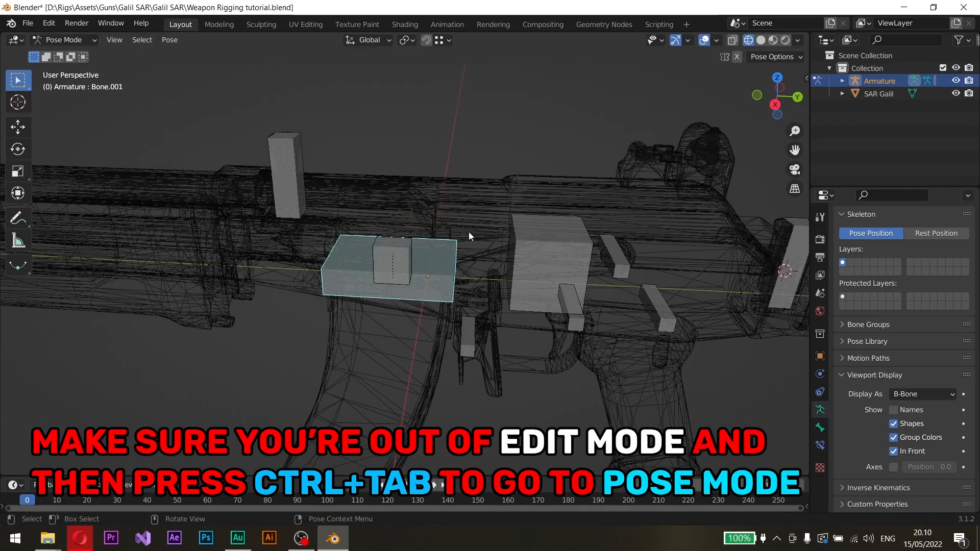
Step: Try moving the magazine bone and the main receiver bone in Pose Mode to test the bone parenting
{"action": "scroll", "coordinate": [452, 225], "scroll_direction": "down", "scroll_amount": 1}
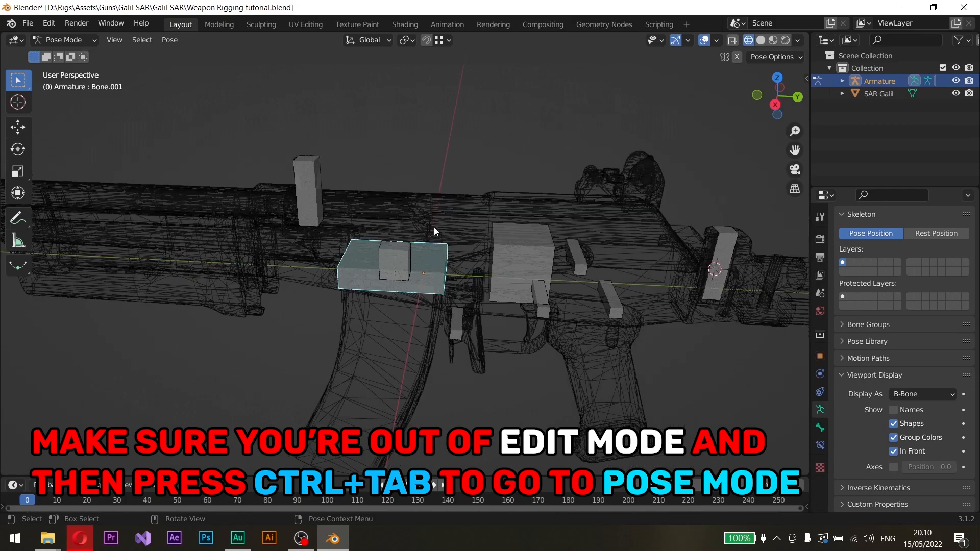
{"action": "scroll", "coordinate": [430, 247], "scroll_direction": "up", "scroll_amount": 4}
{"action": "key", "text": "g"}
{"action": "right_click", "coordinate": [403, 250]}
{"action": "scroll", "coordinate": [561, 260], "scroll_direction": "down", "scroll_amount": 4}
{"action": "left_click", "coordinate": [435, 237]}
{"action": "key", "text": "g"}
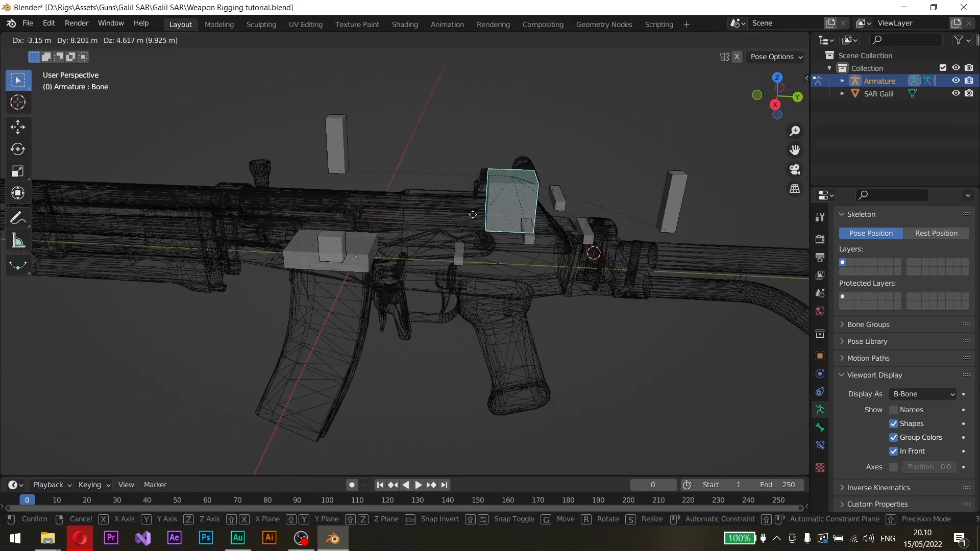
{"action": "right_click", "coordinate": [398, 209]}
{"action": "middle_click_drag", "start_coordinate": [434, 208], "coordinate": [457, 213]}
{"action": "scroll", "coordinate": [491, 187], "scroll_direction": "up", "scroll_amount": 3}
Step: Return the armature to Edit Mode and rename the large receiver bone as main
{"action": "key", "text": "ctrl+Tab"}
{"action": "key", "text": "Tab"}
{"action": "key", "text": "alt+a"}
{"action": "scroll", "coordinate": [480, 211], "scroll_direction": "up", "scroll_amount": 2}
{"action": "middle_click_drag", "start_coordinate": [491, 246], "coordinate": [457, 238], "text": "shift"}
{"action": "left_click", "coordinate": [411, 212]}
{"action": "middle_click_drag", "start_coordinate": [456, 238], "coordinate": [466, 243]}
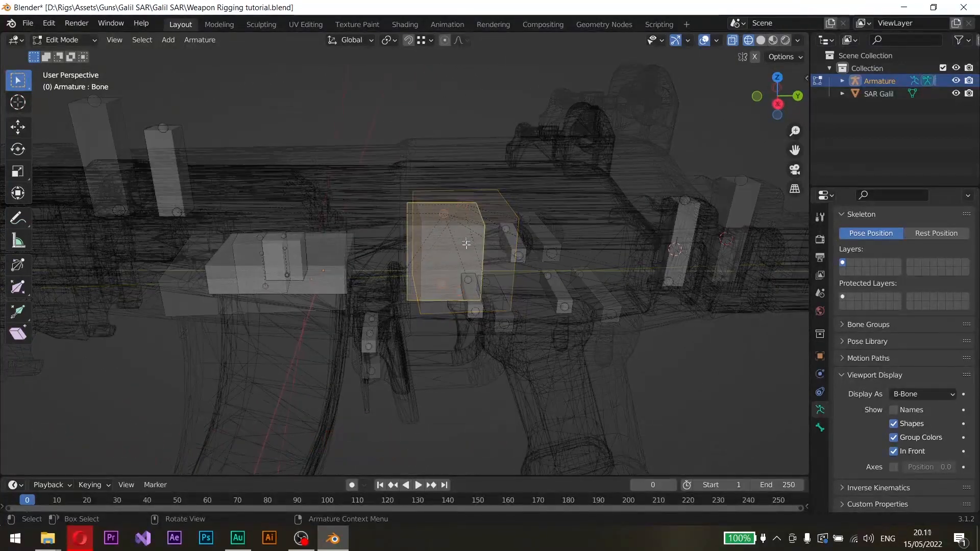
{"action": "key", "text": "F2"}
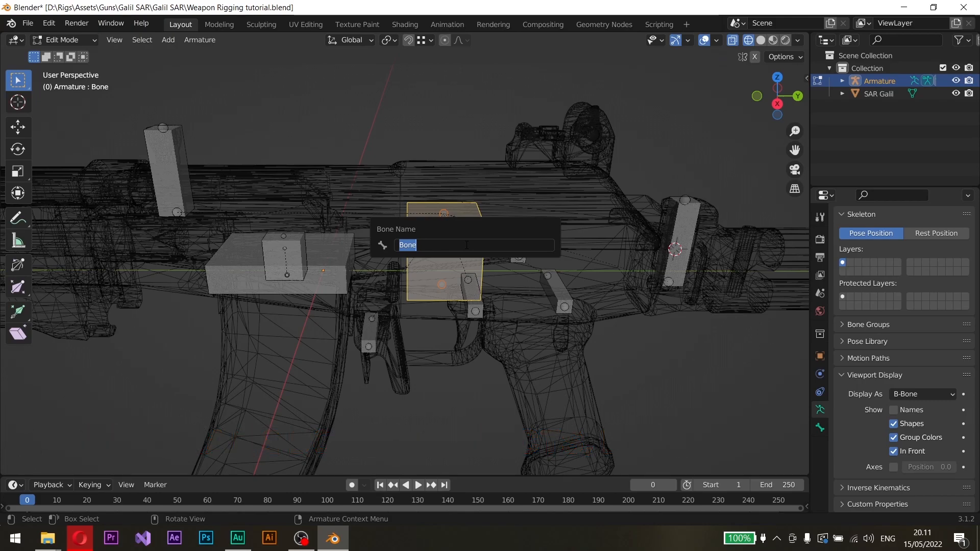
{"action": "key", "text": "Return"}
Step: Rename the small bone at the rifle's trigger as trigger
{"action": "middle_click_drag", "start_coordinate": [540, 248], "coordinate": [455, 221], "text": "shift"}
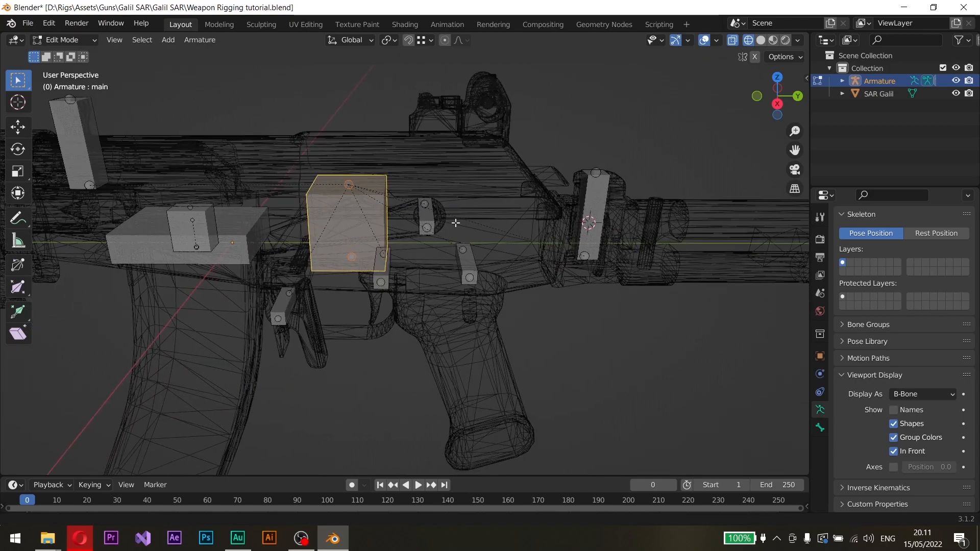
{"action": "scroll", "coordinate": [453, 223], "scroll_direction": "up", "scroll_amount": 4}
{"action": "left_click", "coordinate": [370, 286]}
{"action": "key", "text": "F2"}
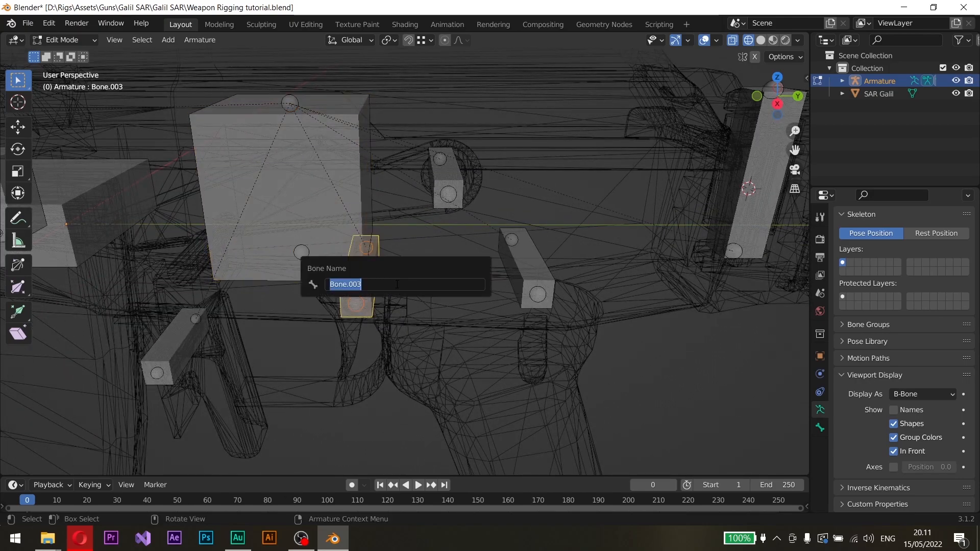
{"action": "type", "text": "trigger"}
{"action": "key", "text": "Return"}
Step: Rename the small bone at the round pivot behind the main bone as safety_lever
{"action": "left_click", "coordinate": [439, 181]}
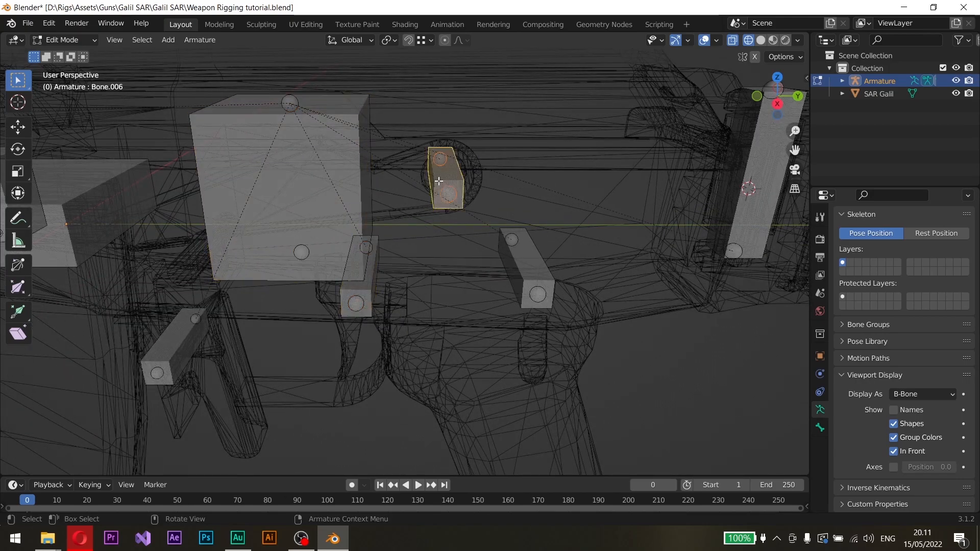
{"action": "key", "text": "F2"}
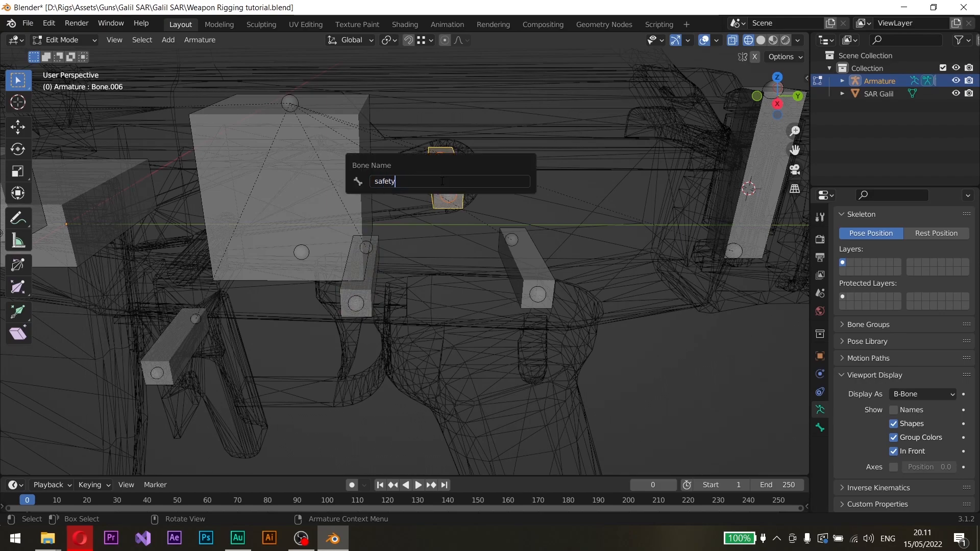
{"action": "type", "text": "safety_lever"}
{"action": "key", "text": "Return"}
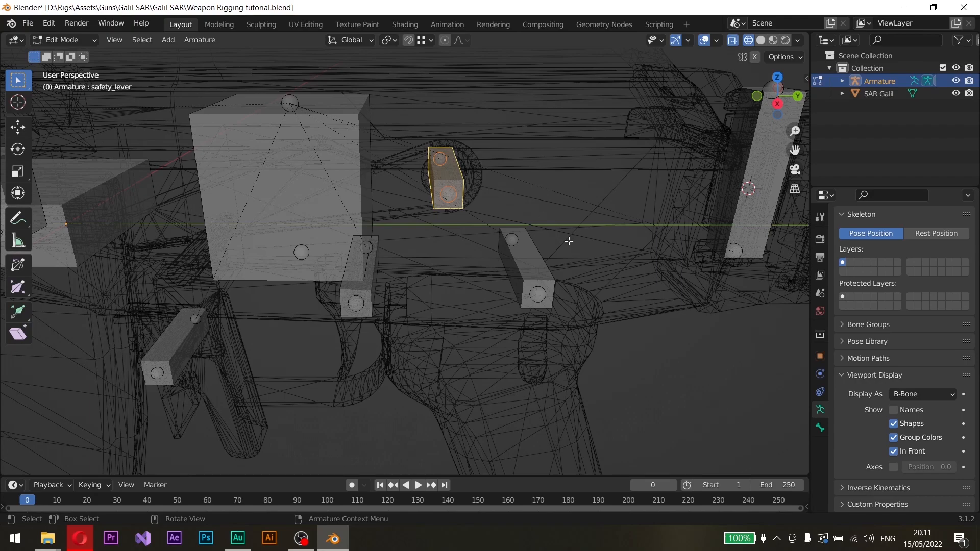
Step: Rename the small bone above the pistol grip as lever_selection
{"action": "left_click", "coordinate": [523, 262]}
{"action": "key", "text": "F2"}
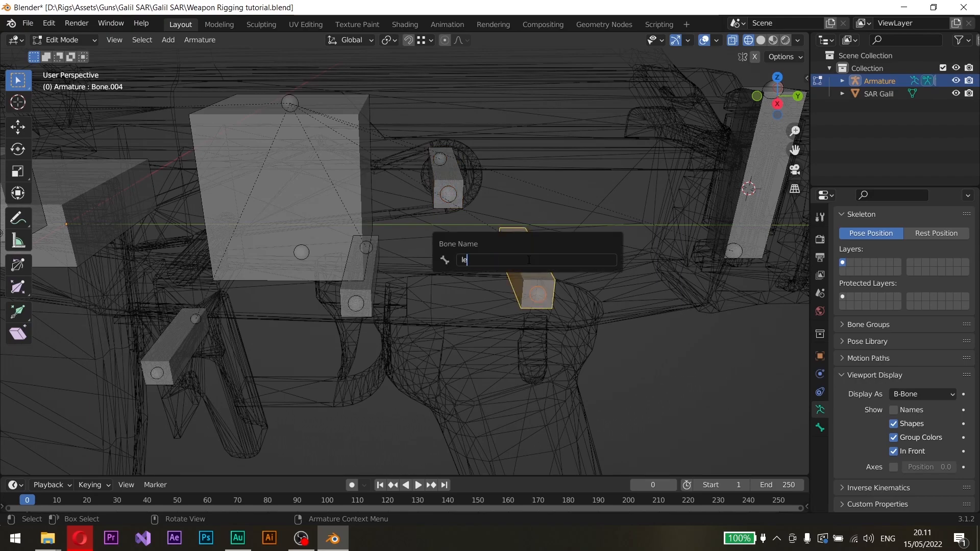
{"action": "type", "text": "lever_selection"}
{"action": "key", "text": "Return"}
Step: Rename the bone at the magazine catch as mag_release and the tall bone at the cocking handle as charging_handle
{"action": "left_click", "coordinate": [355, 289]}
{"action": "middle_click_drag", "start_coordinate": [355, 288], "coordinate": [481, 280], "text": "shift"}
{"action": "left_click", "coordinate": [293, 334]}
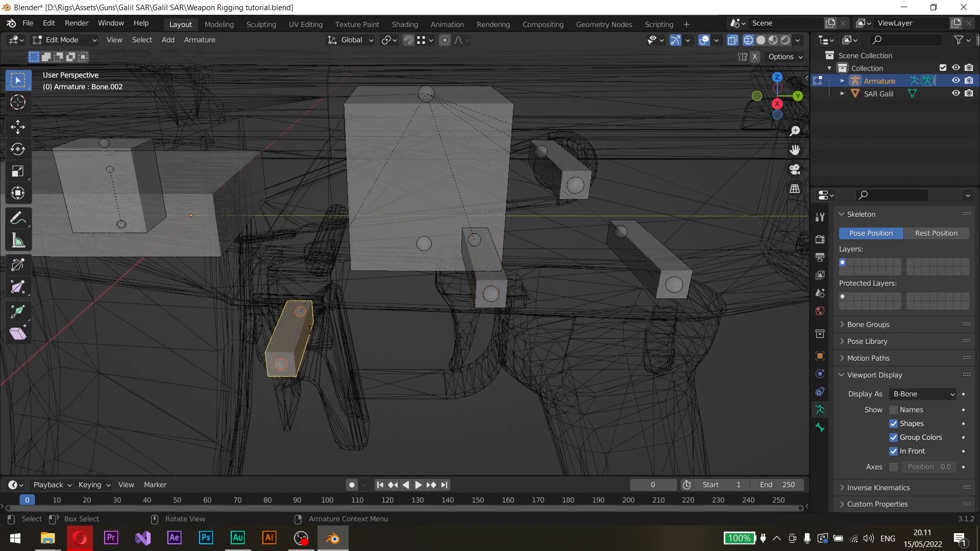
{"action": "key", "text": "F2"}
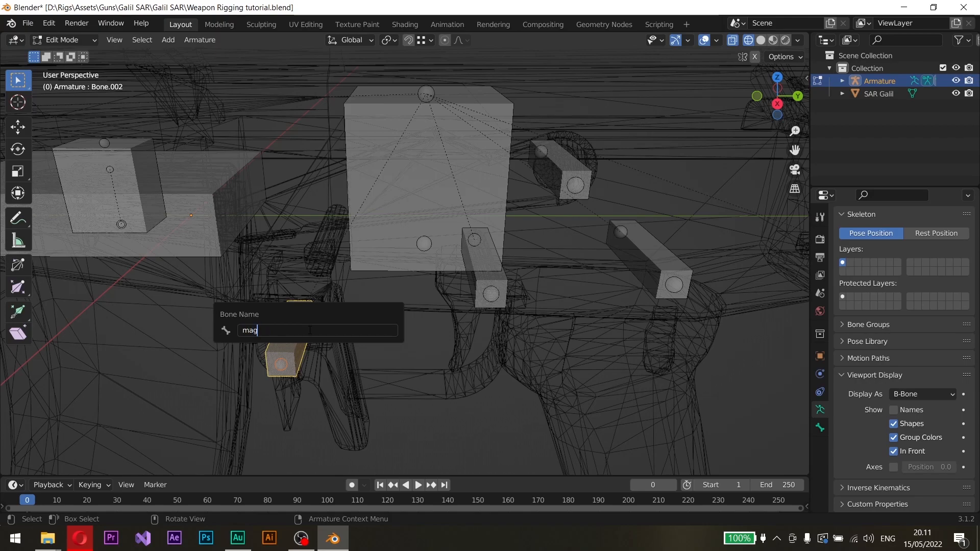
{"action": "type", "text": "mag_release"}
{"action": "key", "text": "Return"}
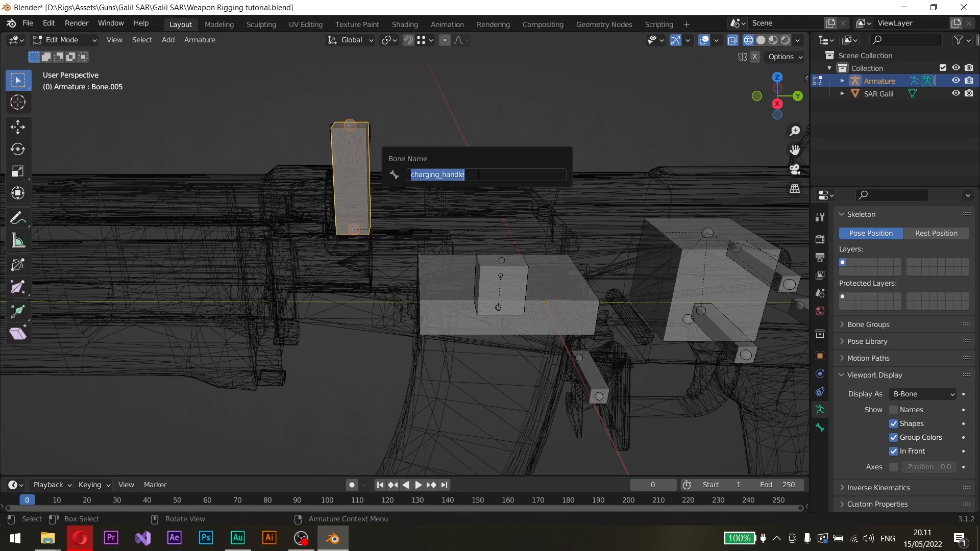
{"action": "key", "text": "Return"}
Step: Rename the upright bone at the stock hinge as side_folding_stock
{"action": "scroll", "coordinate": [556, 138], "scroll_direction": "down", "scroll_amount": 4}
{"action": "middle_click_drag", "start_coordinate": [556, 138], "coordinate": [469, 149]}
{"action": "scroll", "coordinate": [529, 151], "scroll_direction": "up", "scroll_amount": 3}
{"action": "scroll", "coordinate": [474, 162], "scroll_direction": "down", "scroll_amount": 3}
{"action": "middle_click_drag", "start_coordinate": [529, 172], "coordinate": [380, 157], "text": "shift"}
{"action": "scroll", "coordinate": [475, 164], "scroll_direction": "up", "scroll_amount": 1}
{"action": "scroll", "coordinate": [465, 166], "scroll_direction": "up", "scroll_amount": 1}
{"action": "middle_click_drag", "start_coordinate": [444, 153], "coordinate": [358, 141], "text": "shift"}
{"action": "scroll", "coordinate": [492, 151], "scroll_direction": "up", "scroll_amount": 1}
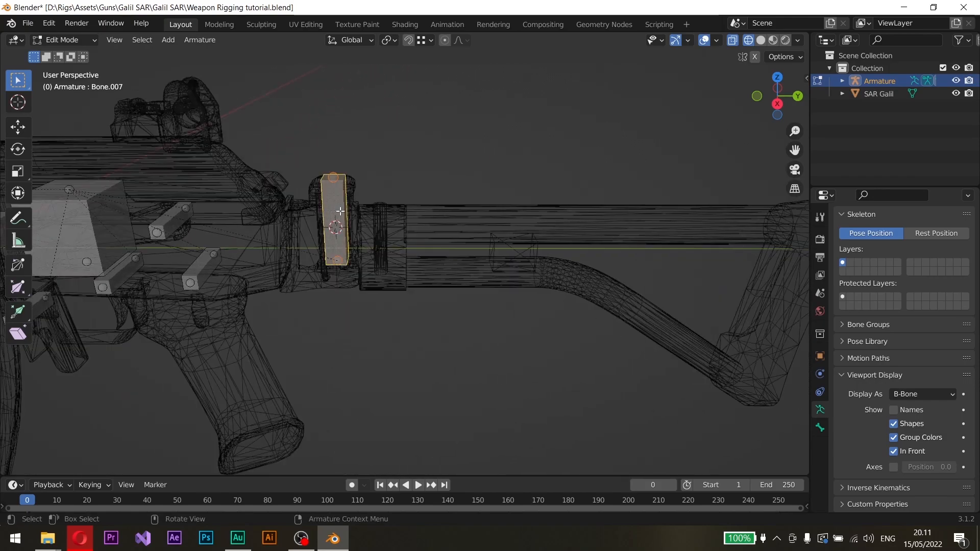
{"action": "key", "text": "F2"}
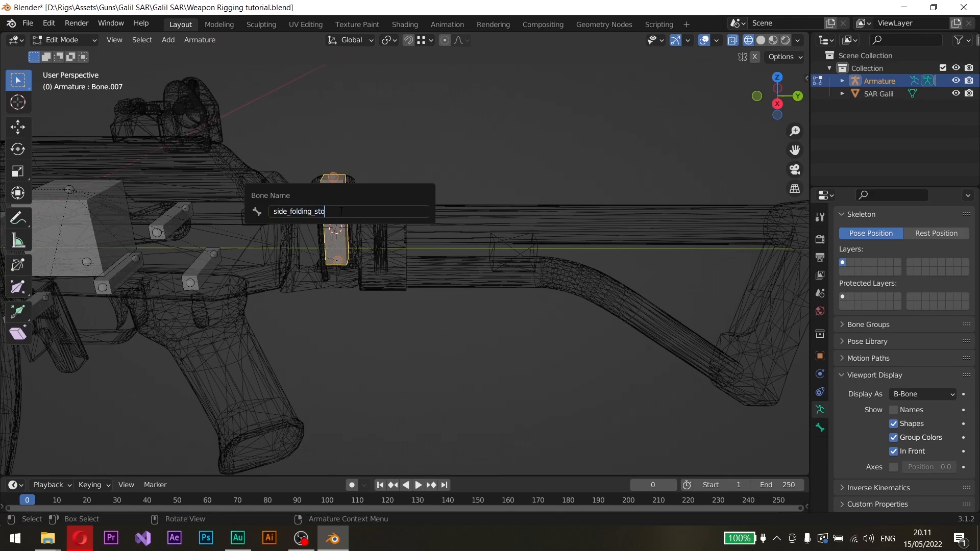
{"action": "key", "text": "Return"}
Step: Rename the large flat bone at the top of the magazine as mag
{"action": "scroll", "coordinate": [302, 222], "scroll_direction": "down", "scroll_amount": 4}
{"action": "middle_click_drag", "start_coordinate": [317, 214], "coordinate": [566, 170], "text": "shift"}
{"action": "scroll", "coordinate": [408, 203], "scroll_direction": "up", "scroll_amount": 3}
{"action": "scroll", "coordinate": [441, 181], "scroll_direction": "up", "scroll_amount": 1}
{"action": "left_click", "coordinate": [441, 181]}
{"action": "middle_click_drag", "start_coordinate": [441, 181], "coordinate": [466, 232], "text": "shift"}
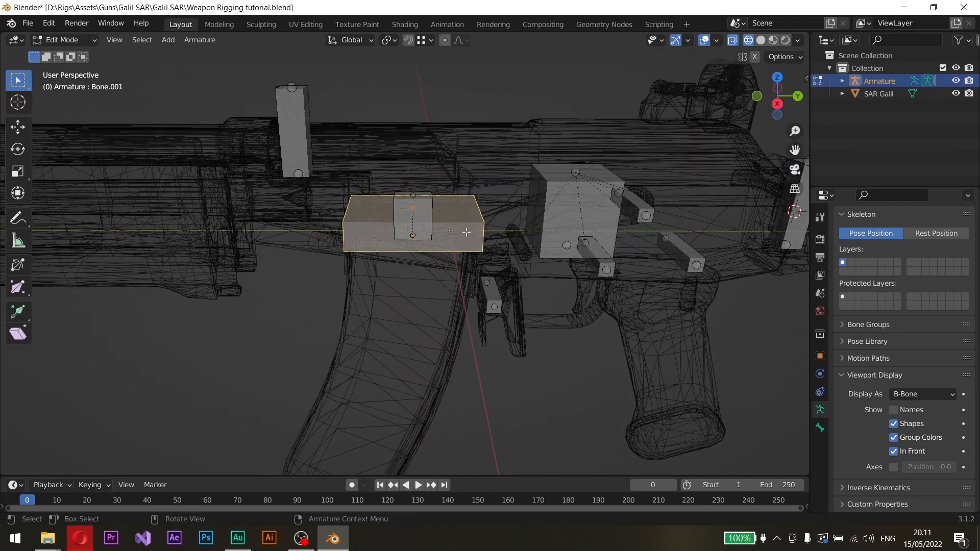
{"action": "key", "text": "F2"}
{"action": "key", "text": "Return"}
Step: Rename the small block bone inside the magazine bone as mag_rounds
{"action": "left_click", "coordinate": [430, 213]}
{"action": "key", "text": "F2"}
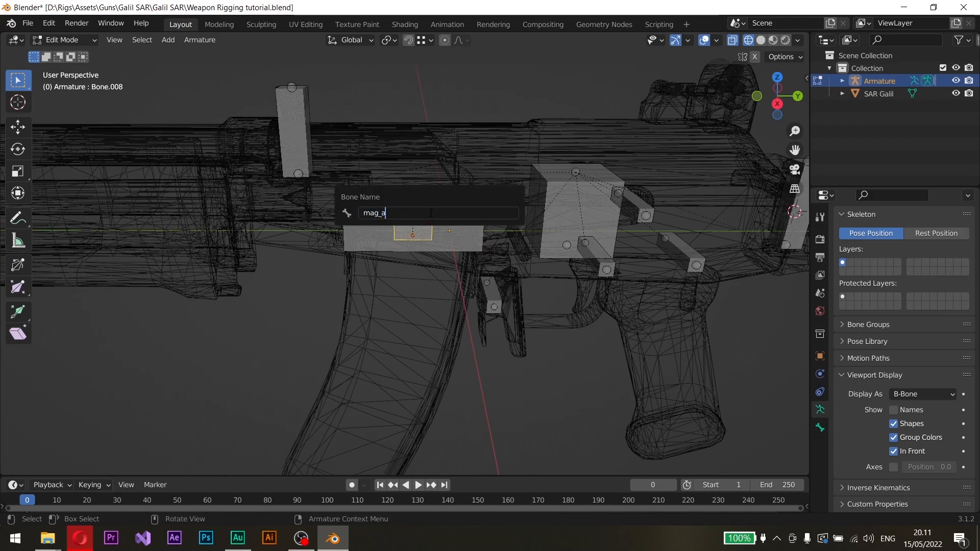
{"action": "key", "text": "Return"}
{"action": "scroll", "coordinate": [513, 188], "scroll_direction": "down", "scroll_amount": 6}
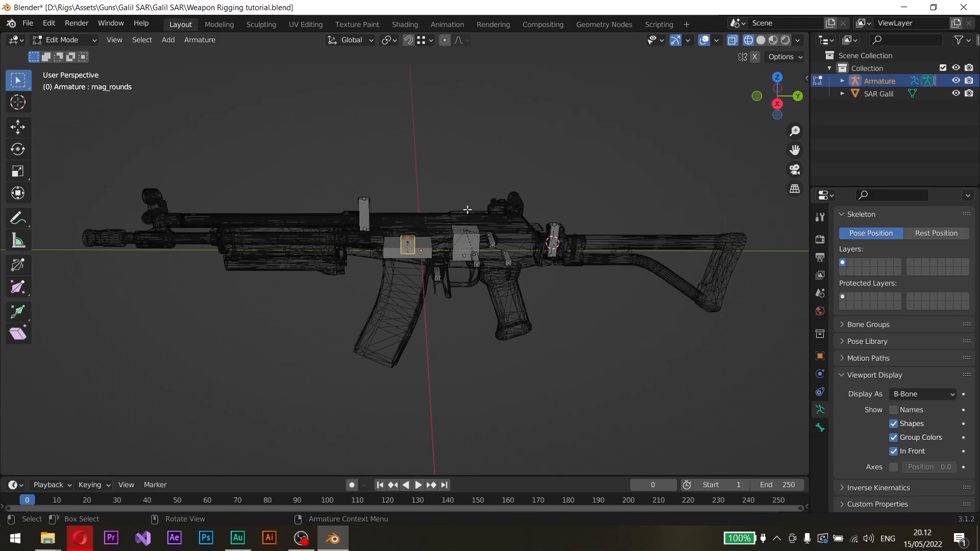
Step: Switch the armature to Pose Mode and briefly display the bone names to check them, then hide them again
{"action": "scroll", "coordinate": [516, 186], "scroll_direction": "up", "scroll_amount": 2}
{"action": "scroll", "coordinate": [516, 186], "scroll_direction": "down", "scroll_amount": 3}
{"action": "middle_click_drag", "start_coordinate": [516, 186], "coordinate": [507, 215]}
{"action": "scroll", "coordinate": [503, 169], "scroll_direction": "up", "scroll_amount": 3}
{"action": "key", "text": "ctrl+Tab"}
{"action": "scroll", "coordinate": [507, 214], "scroll_direction": "up", "scroll_amount": 2}
{"action": "scroll", "coordinate": [507, 219], "scroll_direction": "down", "scroll_amount": 3}
{"action": "left_click", "coordinate": [893, 410]}
{"action": "middle_click_drag", "start_coordinate": [656, 330], "coordinate": [562, 304]}
{"action": "scroll", "coordinate": [560, 301], "scroll_direction": "up", "scroll_amount": 2}
{"action": "left_click", "coordinate": [900, 408]}
{"action": "scroll", "coordinate": [530, 299], "scroll_direction": "down", "scroll_amount": 2}
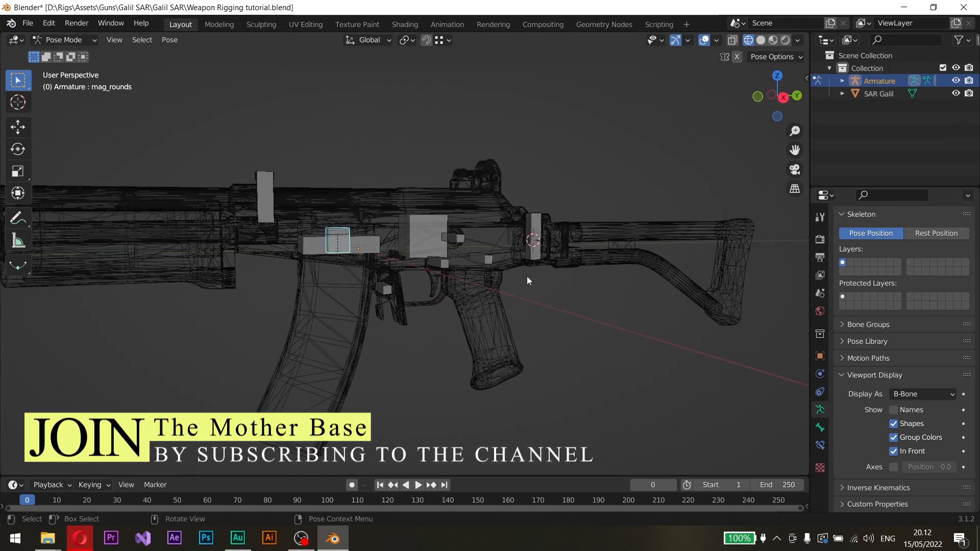
Step: In Object Mode, parent the SAR Galil mesh to the armature using Armature Deform With Empty Groups
{"action": "middle_click_drag", "start_coordinate": [463, 214], "coordinate": [454, 235]}
{"action": "left_click", "coordinate": [418, 250]}
{"action": "scroll", "coordinate": [427, 246], "scroll_direction": "down", "scroll_amount": 2}
{"action": "scroll", "coordinate": [454, 241], "scroll_direction": "up", "scroll_amount": 1}
{"action": "scroll", "coordinate": [461, 230], "scroll_direction": "up", "scroll_amount": 2}
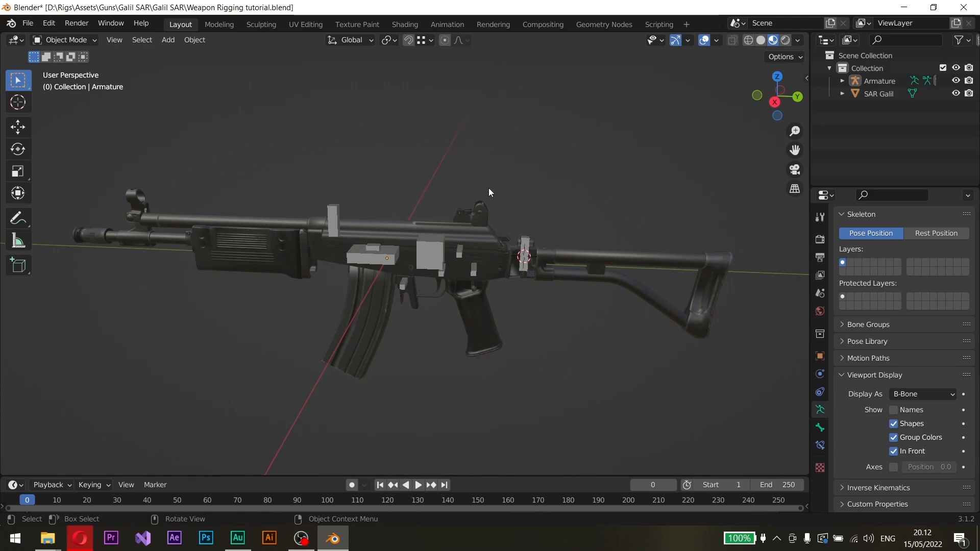
{"action": "left_click", "coordinate": [475, 228]}
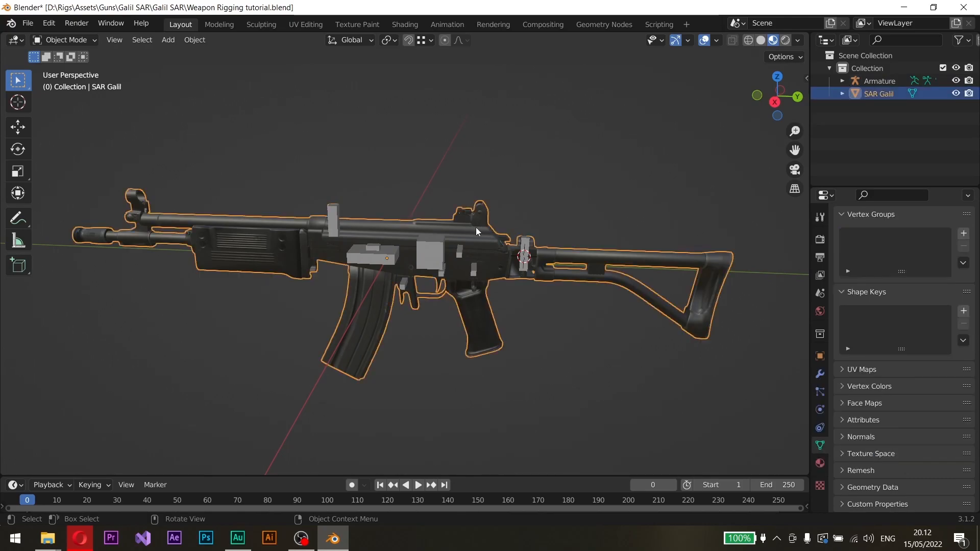
{"action": "left_click", "coordinate": [433, 243], "text": "shift"}
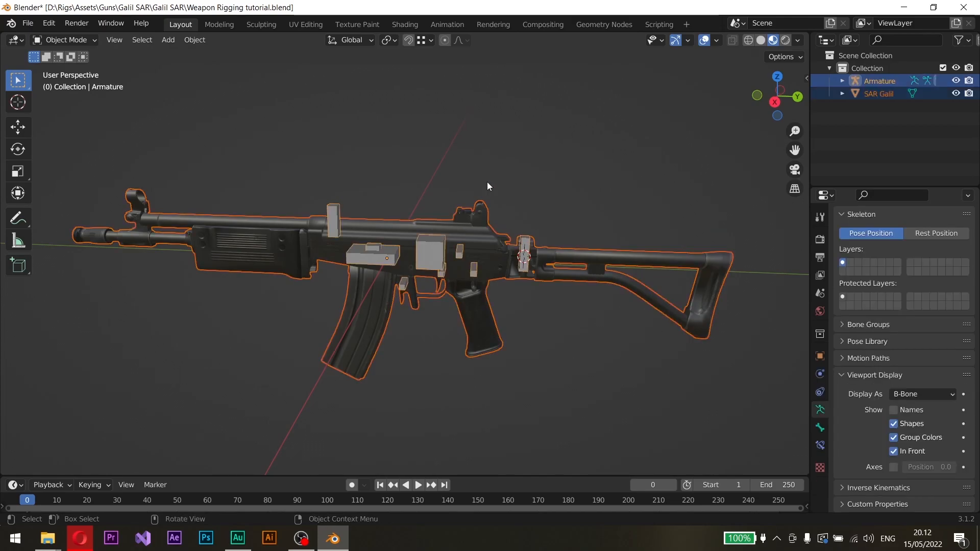
{"action": "key", "text": "ctrl+p"}
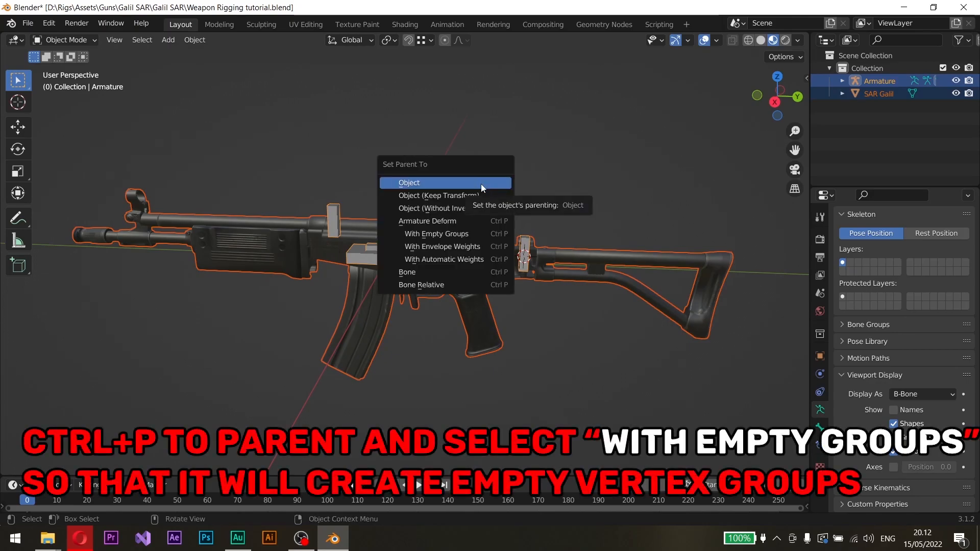
{"action": "left_click", "coordinate": [465, 238]}
Step: Try moving the armature to test whether the rifle mesh follows it
{"action": "left_click", "coordinate": [484, 221]}
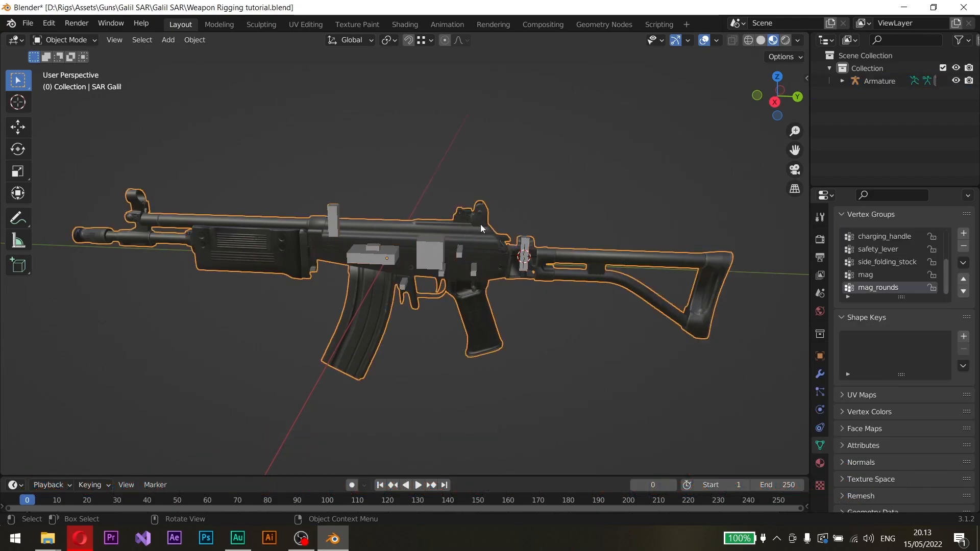
{"action": "left_click", "coordinate": [438, 253]}
{"action": "key", "text": "g"}
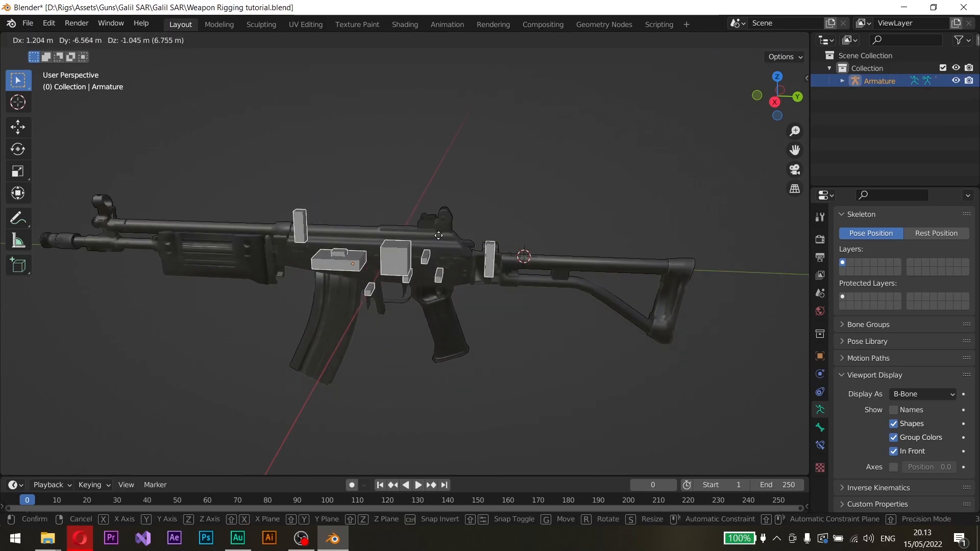
{"action": "right_click", "coordinate": [402, 253]}
{"action": "scroll", "coordinate": [402, 252], "scroll_direction": "up", "scroll_amount": 3}
{"action": "middle_click_drag", "start_coordinate": [507, 224], "coordinate": [433, 254], "text": "shift"}
{"action": "scroll", "coordinate": [433, 254], "scroll_direction": "down", "scroll_amount": 1}
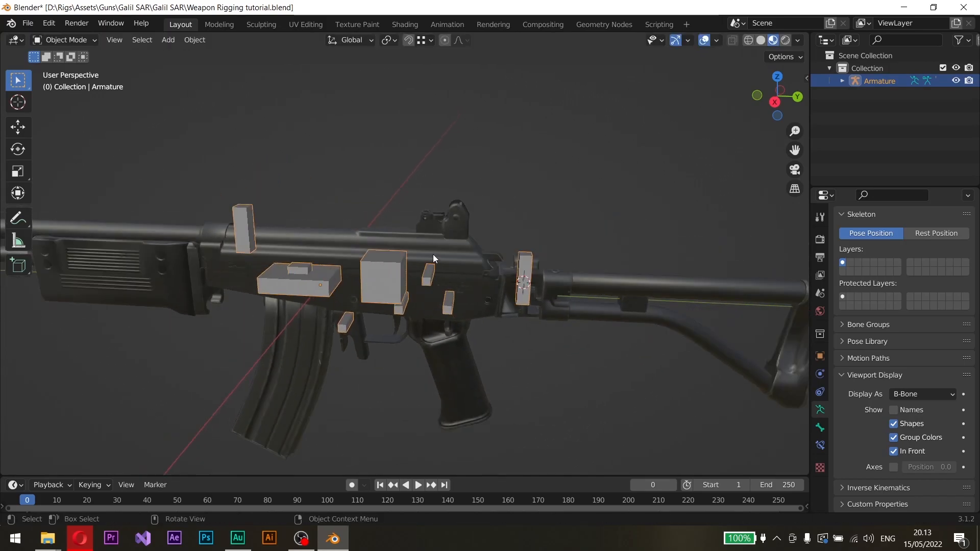
Step: Select the rifle mesh and look through its vertex groups to check that they match the bone names
{"action": "left_click", "coordinate": [433, 254]}
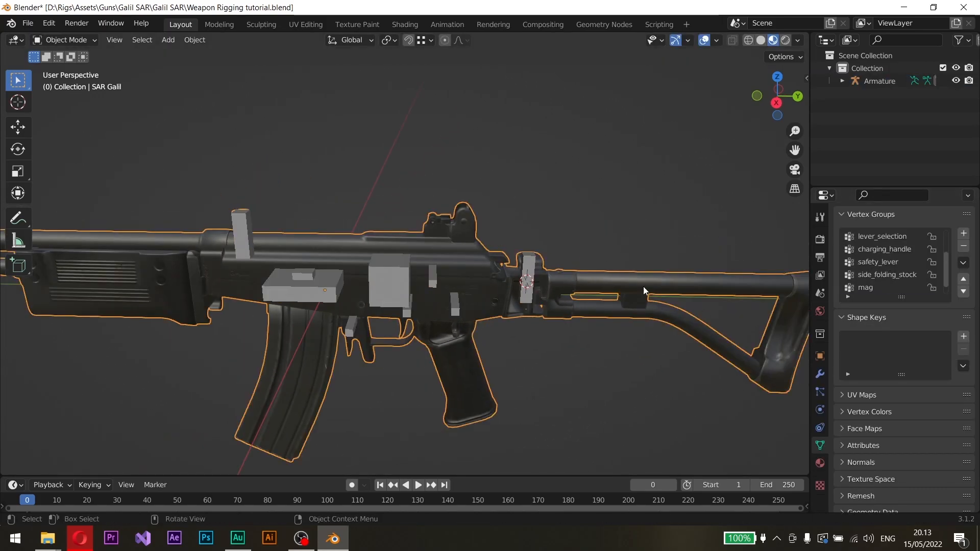
{"action": "scroll", "coordinate": [453, 244], "scroll_direction": "down", "scroll_amount": 1}
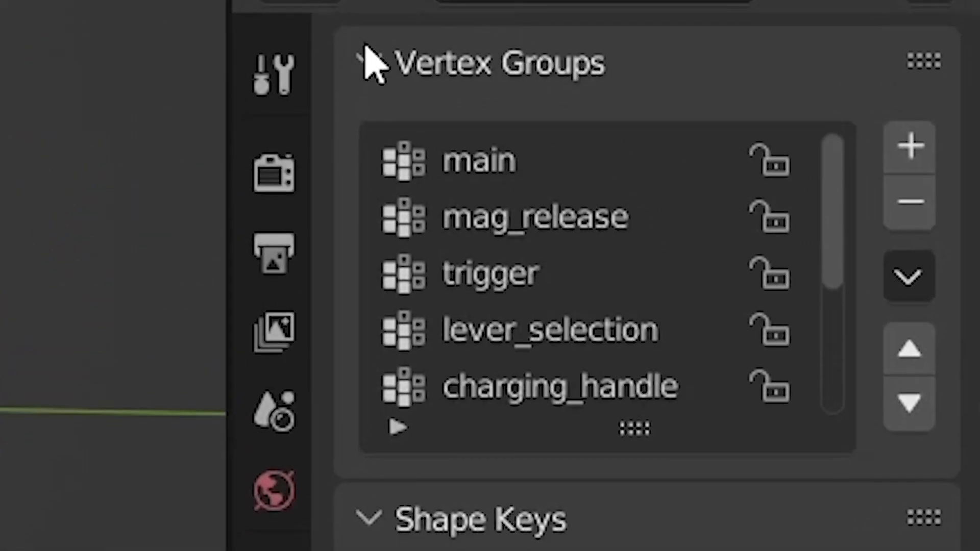
{"action": "left_click", "coordinate": [368, 73]}
{"action": "left_click", "coordinate": [369, 266]}
{"action": "left_click", "coordinate": [373, 102]}
{"action": "left_click", "coordinate": [369, 87]}
{"action": "scroll", "coordinate": [841, 233], "scroll_direction": "down", "scroll_amount": 1}
{"action": "scroll", "coordinate": [847, 250], "scroll_direction": "up", "scroll_amount": 1}
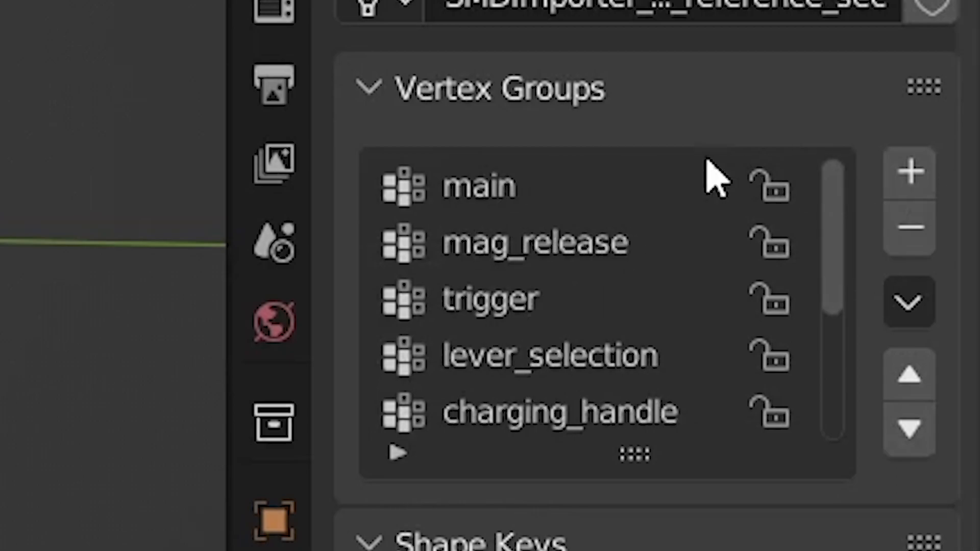
{"action": "scroll", "coordinate": [842, 316], "scroll_direction": "down", "scroll_amount": 2}
{"action": "scroll", "coordinate": [832, 357], "scroll_direction": "down", "scroll_amount": 3}
{"action": "scroll", "coordinate": [824, 306], "scroll_direction": "up", "scroll_amount": 5}
{"action": "scroll", "coordinate": [459, 296], "scroll_direction": "down", "scroll_amount": 2}
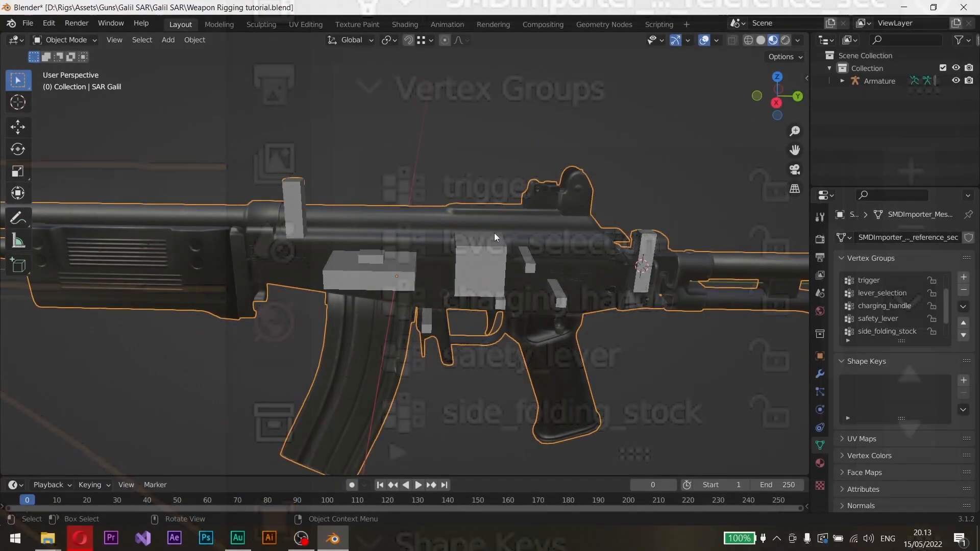
Step: Reselect the rifle mesh and switch it to Edit Mode
{"action": "key", "text": "alt+a"}
{"action": "middle_click_drag", "start_coordinate": [492, 237], "coordinate": [492, 223]}
{"action": "left_click", "coordinate": [406, 206]}
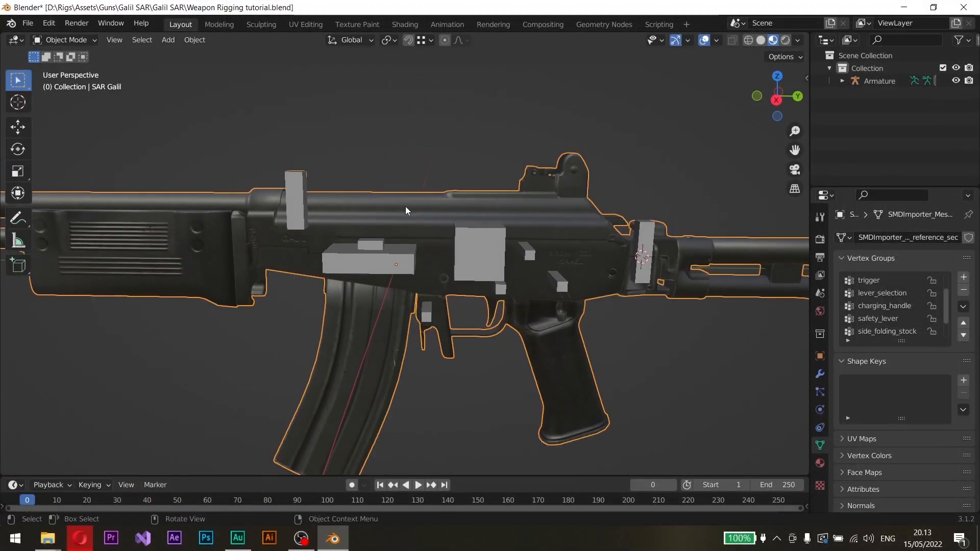
{"action": "key", "text": "Tab"}
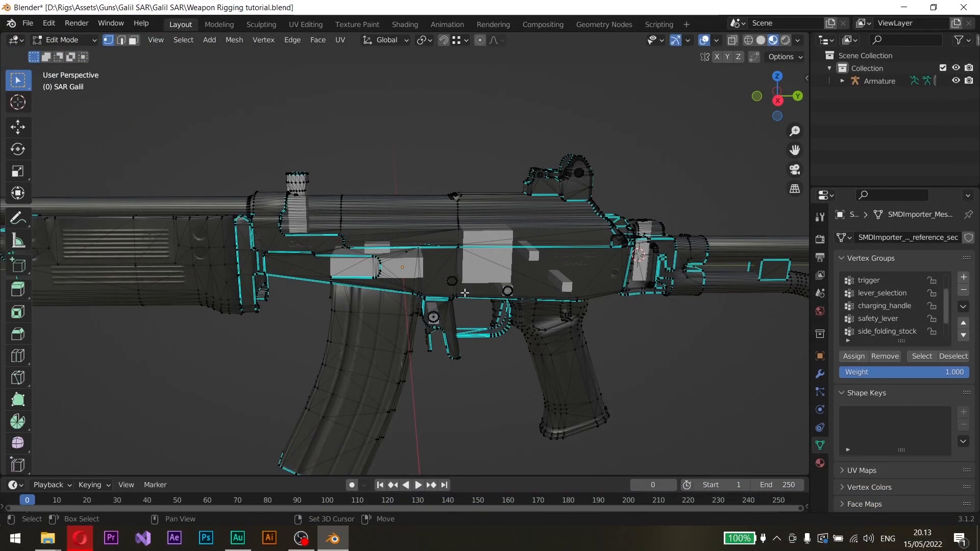
{"action": "scroll", "coordinate": [453, 278], "scroll_direction": "up", "scroll_amount": 4}
{"action": "scroll", "coordinate": [914, 304], "scroll_direction": "down", "scroll_amount": 2}
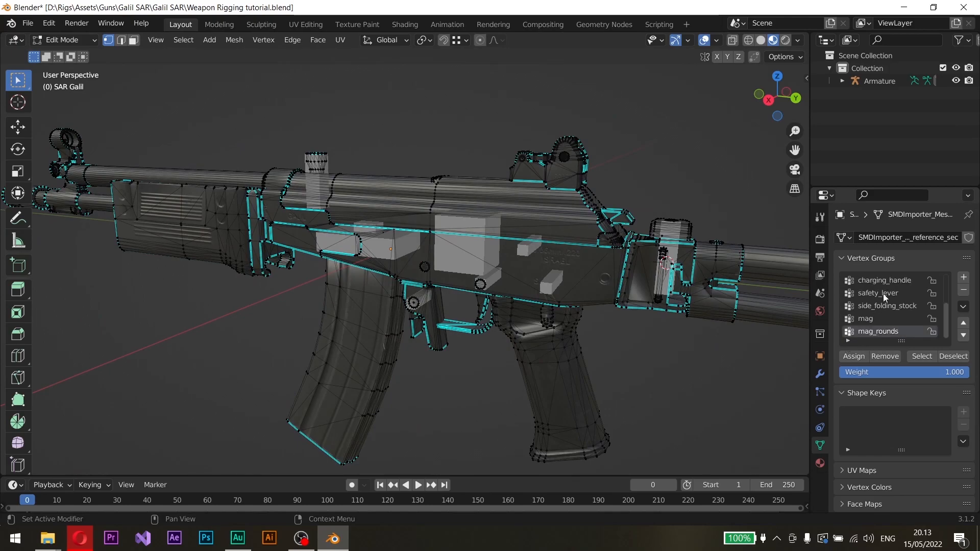
Step: Make main the active vertex group of the rifle mesh
{"action": "scroll", "coordinate": [883, 292], "scroll_direction": "up", "scroll_amount": 4}
{"action": "scroll", "coordinate": [479, 249], "scroll_direction": "up", "scroll_amount": 1}
{"action": "mouse_move", "coordinate": [479, 249]}
{"action": "middle_mouse_down"}
{"action": "mouse_move", "coordinate": [534, 271]}
{"action": "mouse_move", "coordinate": [504, 251]}
{"action": "mouse_move", "coordinate": [473, 248]}
{"action": "middle_mouse_up"}
{"action": "scroll", "coordinate": [534, 271], "scroll_direction": "down", "scroll_amount": 1}
{"action": "scroll", "coordinate": [507, 249], "scroll_direction": "up", "scroll_amount": 1}
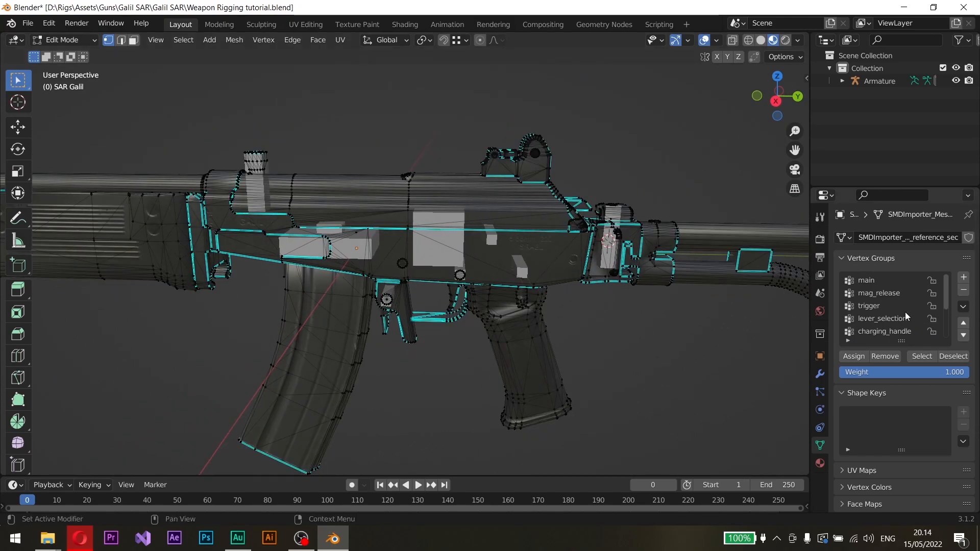
{"action": "left_click", "coordinate": [884, 281]}
{"action": "scroll", "coordinate": [542, 250], "scroll_direction": "down", "scroll_amount": 2}
{"action": "scroll", "coordinate": [542, 251], "scroll_direction": "up", "scroll_amount": 5}
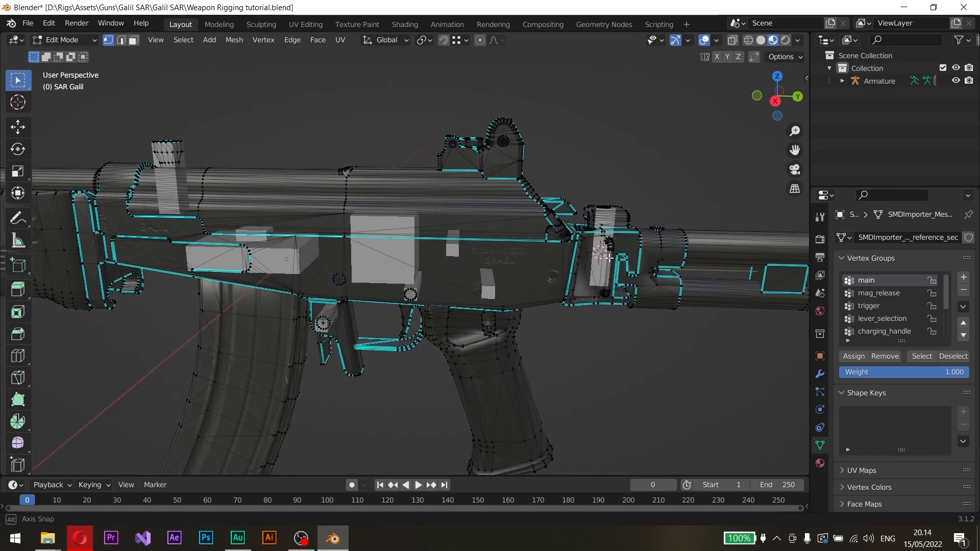
Step: Look over the rifle mesh from barrel to stock to tell the main body apart from the moving parts
{"action": "middle_click_drag", "start_coordinate": [542, 250], "coordinate": [474, 256], "text": "shift"}
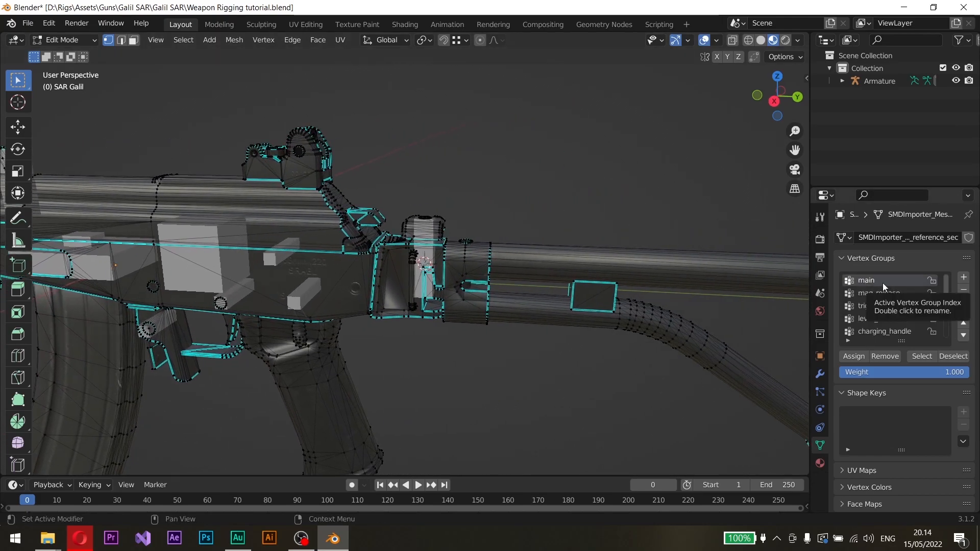
{"action": "scroll", "coordinate": [558, 283], "scroll_direction": "down", "scroll_amount": 4}
{"action": "scroll", "coordinate": [536, 284], "scroll_direction": "up", "scroll_amount": 4}
{"action": "middle_click_drag", "start_coordinate": [283, 269], "coordinate": [892, 255], "text": "shift"}
{"action": "scroll", "coordinate": [634, 270], "scroll_direction": "down", "scroll_amount": 2}
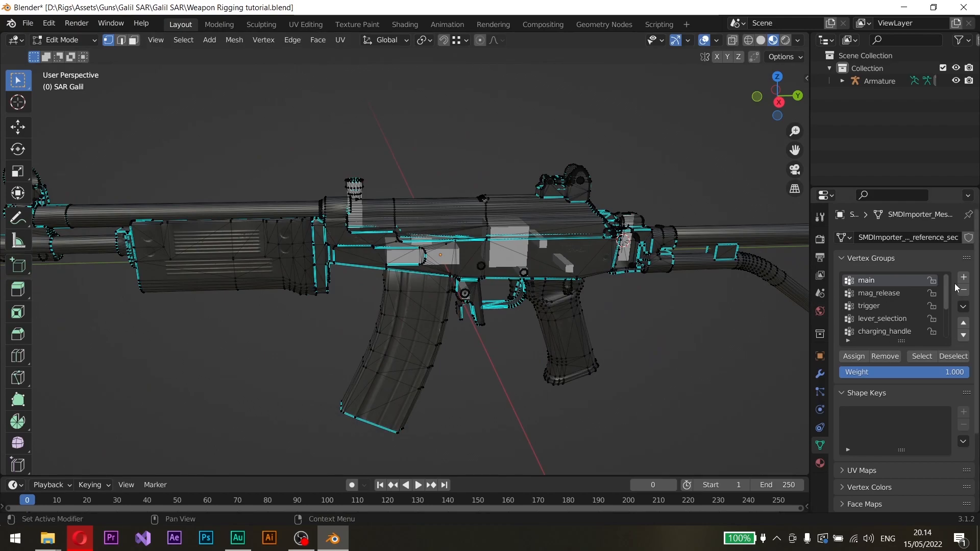
{"action": "scroll", "coordinate": [586, 269], "scroll_direction": "down", "scroll_amount": 2}
{"action": "scroll", "coordinate": [493, 281], "scroll_direction": "up", "scroll_amount": 1}
{"action": "middle_click_drag", "start_coordinate": [587, 269], "coordinate": [541, 280]}
{"action": "scroll", "coordinate": [562, 282], "scroll_direction": "up", "scroll_amount": 2}
{"action": "scroll", "coordinate": [607, 280], "scroll_direction": "down", "scroll_amount": 2}
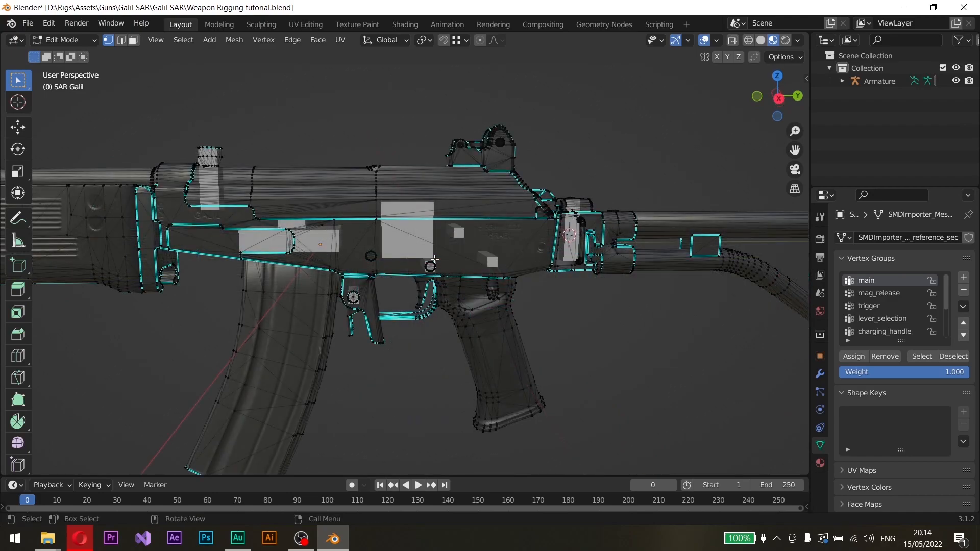
{"action": "middle_click_drag", "start_coordinate": [434, 259], "coordinate": [501, 264]}
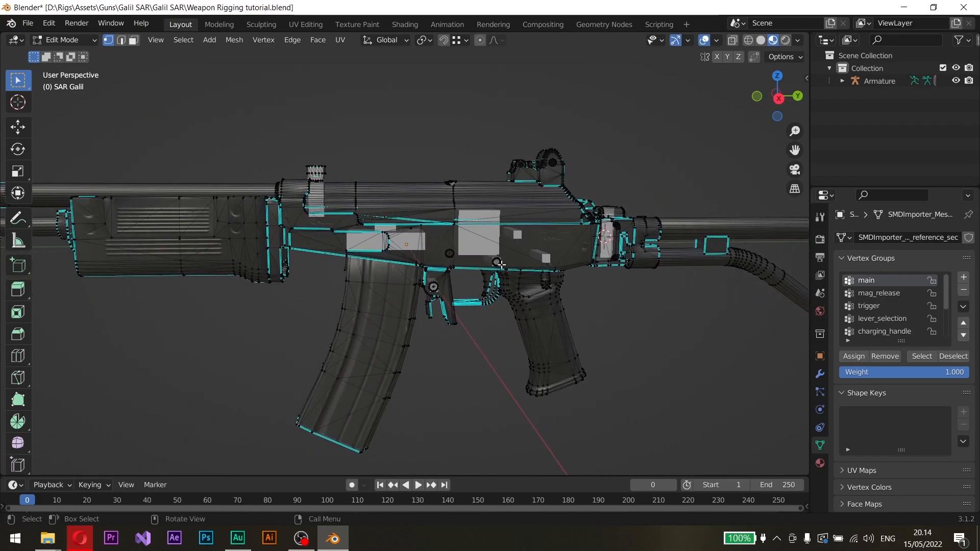
{"action": "middle_click_drag", "start_coordinate": [484, 281], "coordinate": [468, 297], "text": "shift"}
{"action": "middle_click_drag", "start_coordinate": [489, 260], "coordinate": [396, 213]}
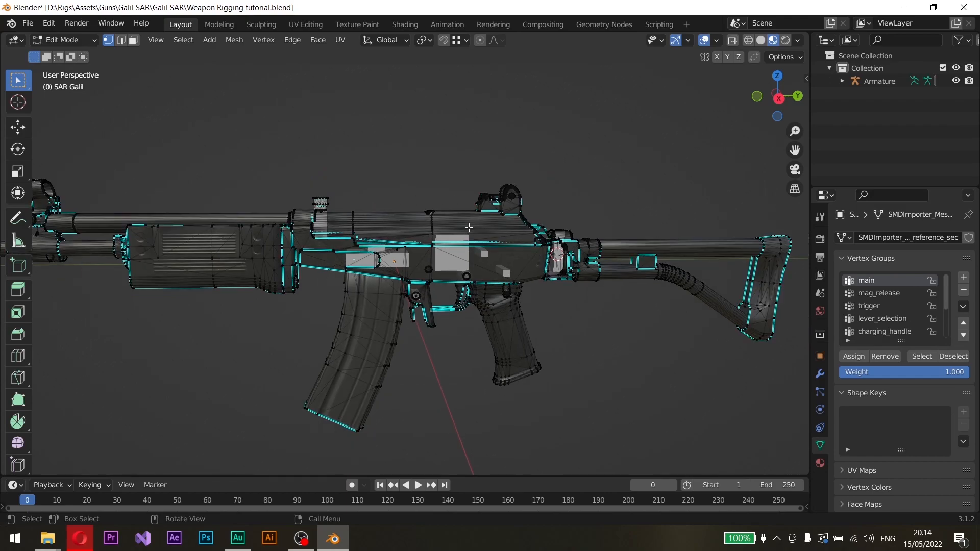
{"action": "scroll", "coordinate": [469, 227], "scroll_direction": "up", "scroll_amount": 2}
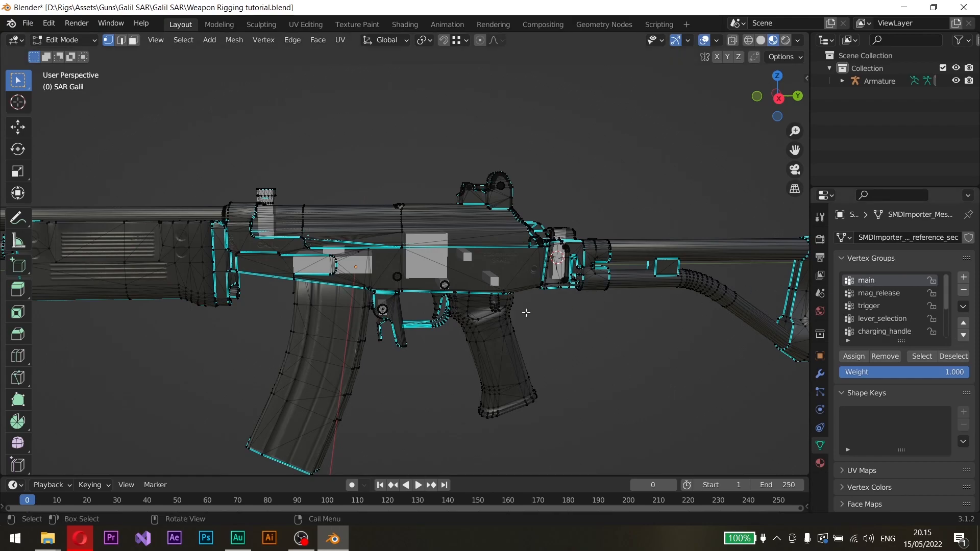
Step: Select the trigger, magazine, stock and other moving parts as linked geometry and hide them, leaving only the main body
{"action": "scroll", "coordinate": [526, 312], "scroll_direction": "up", "scroll_amount": 5}
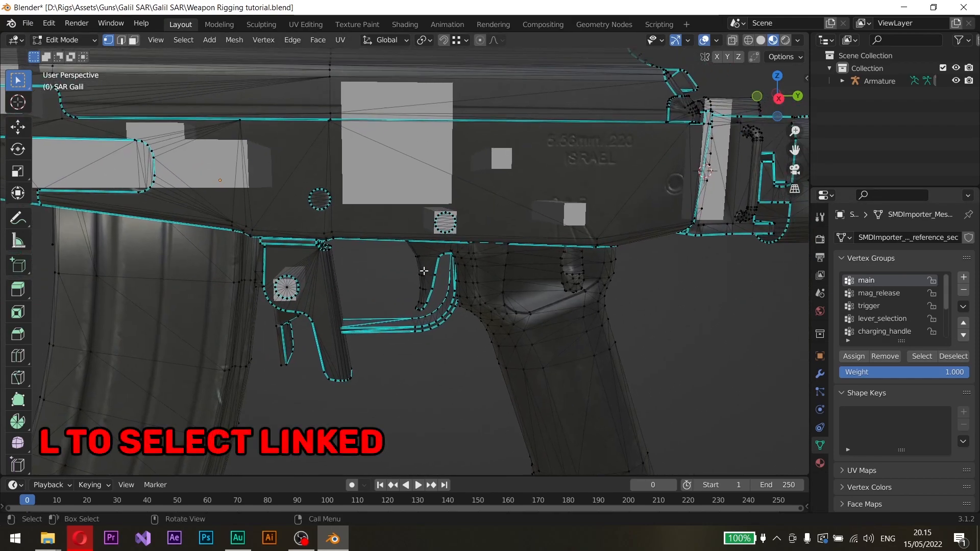
{"action": "key", "text": "l"}
{"action": "middle_click_drag", "start_coordinate": [426, 267], "coordinate": [449, 296]}
{"action": "scroll", "coordinate": [510, 288], "scroll_direction": "down", "scroll_amount": 3}
{"action": "middle_click_drag", "start_coordinate": [510, 288], "coordinate": [590, 276]}
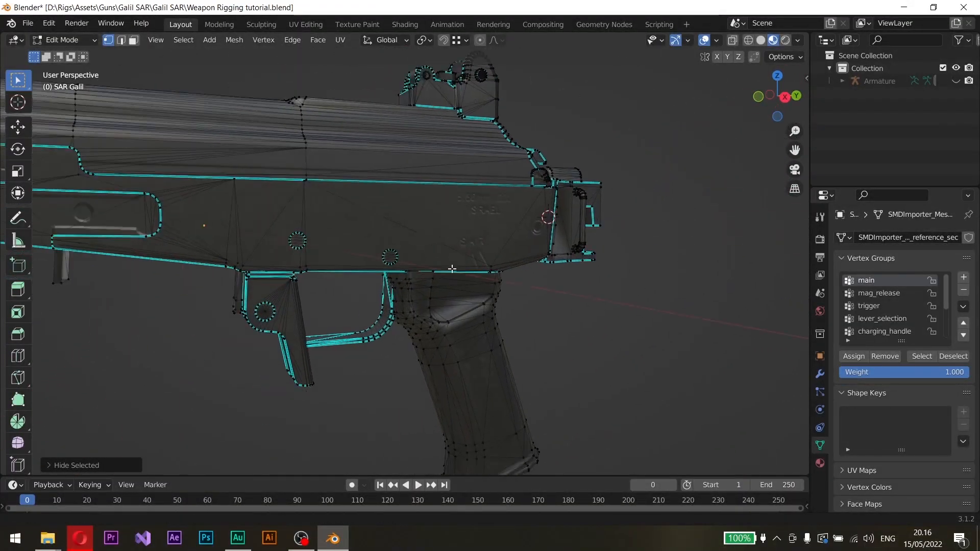
{"action": "middle_click_drag", "start_coordinate": [531, 204], "coordinate": [467, 282]}
{"action": "scroll", "coordinate": [531, 258], "scroll_direction": "up", "scroll_amount": 2}
{"action": "scroll", "coordinate": [540, 278], "scroll_direction": "down", "scroll_amount": 5}
{"action": "middle_click_drag", "start_coordinate": [521, 264], "coordinate": [485, 240]}
{"action": "scroll", "coordinate": [482, 245], "scroll_direction": "up", "scroll_amount": 3}
Step: Select all the visible main body geometry and assign it to the main vertex group
{"action": "key", "text": "a"}
{"action": "middle_click_drag", "start_coordinate": [457, 275], "coordinate": [565, 266]}
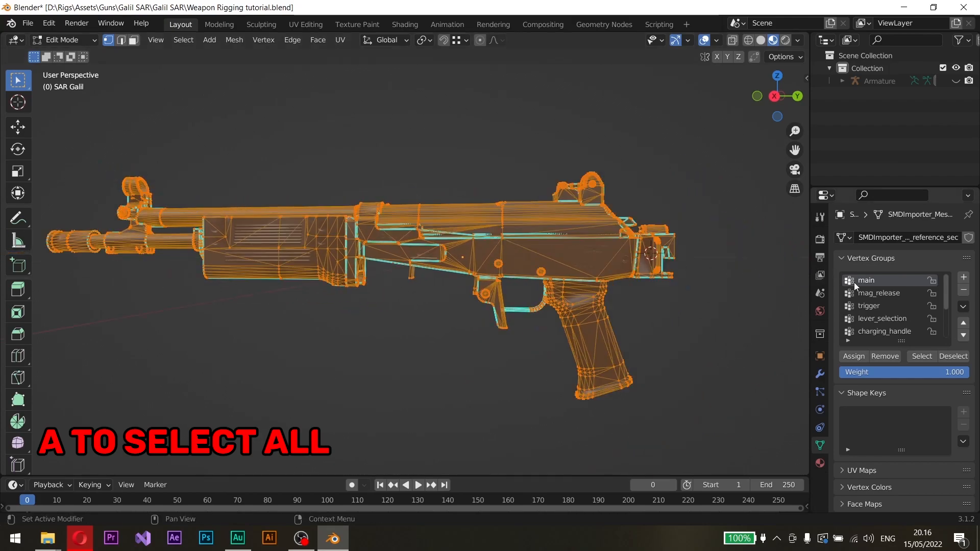
{"action": "left_click", "coordinate": [854, 356]}
{"action": "middle_click_drag", "start_coordinate": [516, 286], "coordinate": [362, 219]}
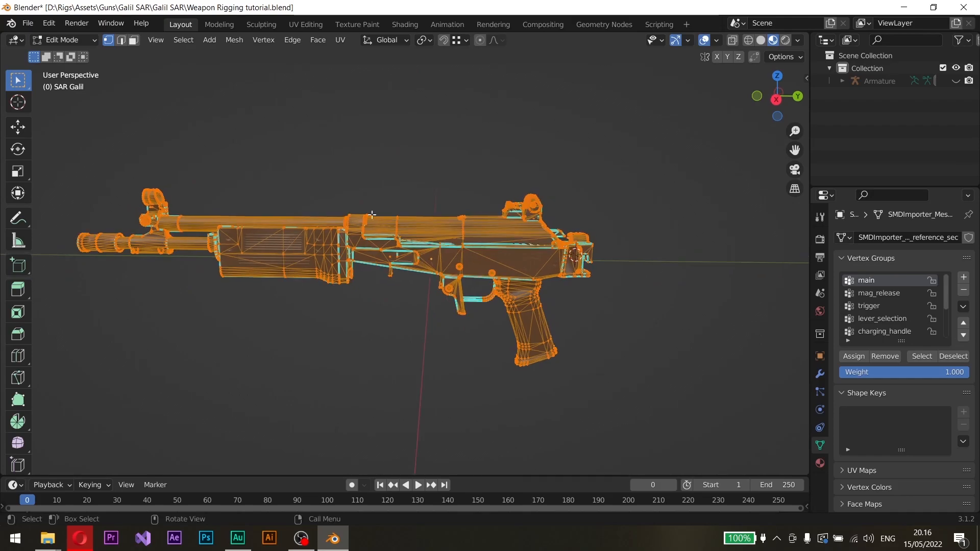
{"action": "scroll", "coordinate": [595, 245], "scroll_direction": "down", "scroll_amount": 1}
{"action": "scroll", "coordinate": [530, 239], "scroll_direction": "up", "scroll_amount": 1}
{"action": "scroll", "coordinate": [486, 261], "scroll_direction": "down", "scroll_amount": 1}
{"action": "scroll", "coordinate": [489, 254], "scroll_direction": "up", "scroll_amount": 1}
Step: Reveal the hidden rifle parts, clear the selection, and hide only the vertices belonging to the main group
{"action": "key", "text": "alt+h"}
{"action": "key", "text": "alt+a"}
{"action": "scroll", "coordinate": [470, 258], "scroll_direction": "up", "scroll_amount": 3}
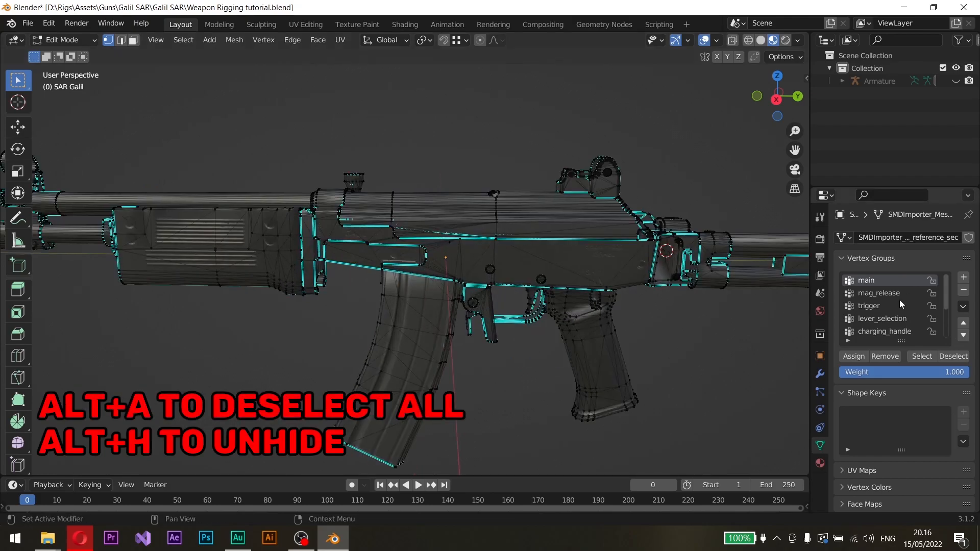
{"action": "scroll", "coordinate": [732, 246], "scroll_direction": "down", "scroll_amount": 1}
{"action": "left_click", "coordinate": [928, 357]}
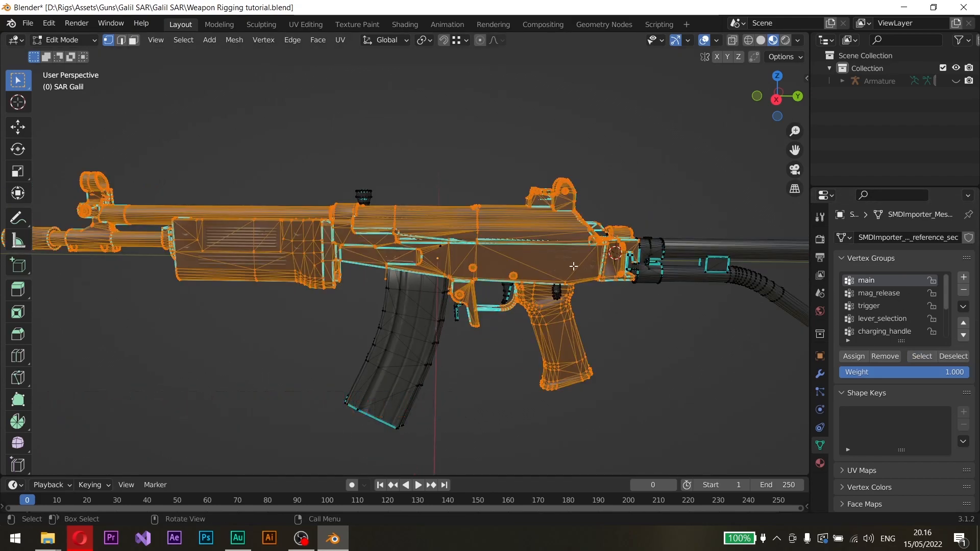
{"action": "middle_click_drag", "start_coordinate": [614, 266], "coordinate": [589, 270], "text": "shift"}
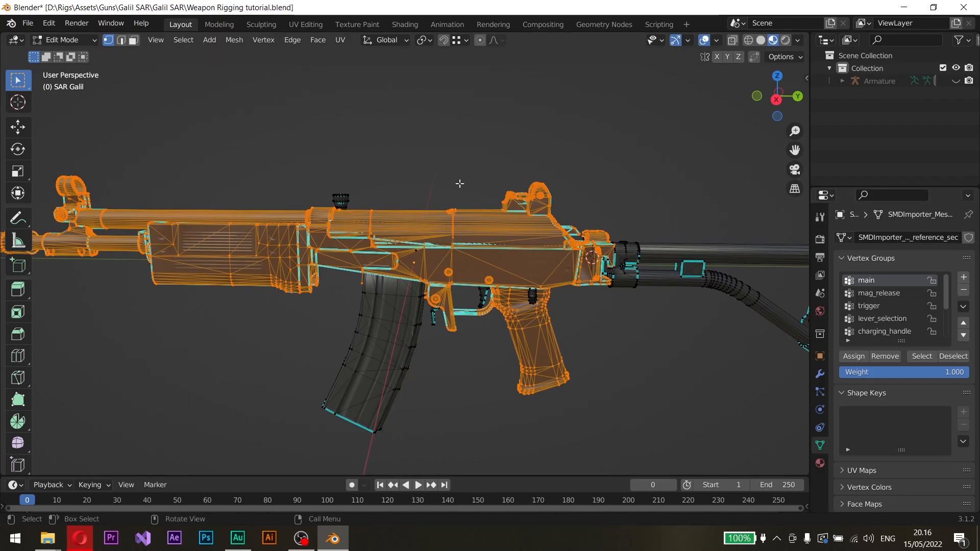
{"action": "scroll", "coordinate": [503, 214], "scroll_direction": "down", "scroll_amount": 2}
{"action": "scroll", "coordinate": [492, 219], "scroll_direction": "up", "scroll_amount": 2}
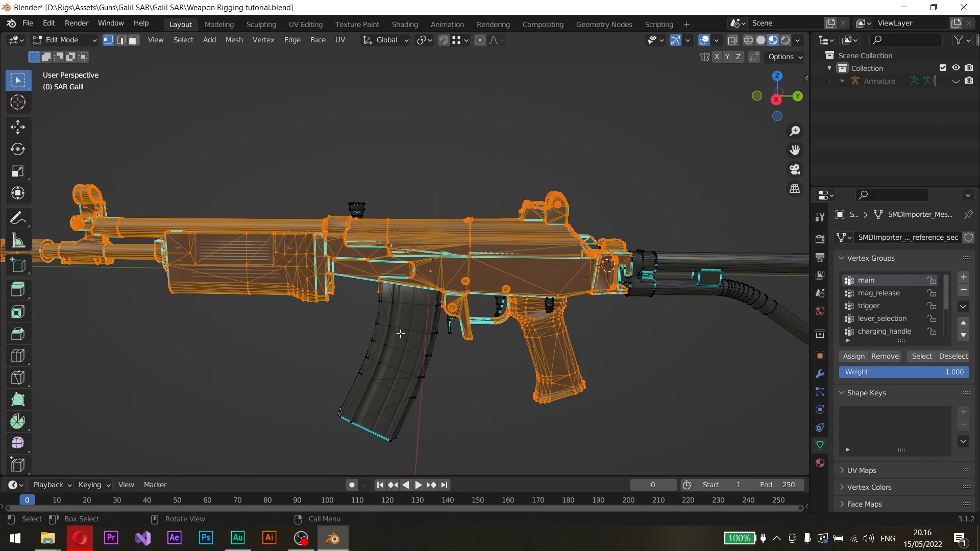
{"action": "scroll", "coordinate": [400, 333], "scroll_direction": "down", "scroll_amount": 1}
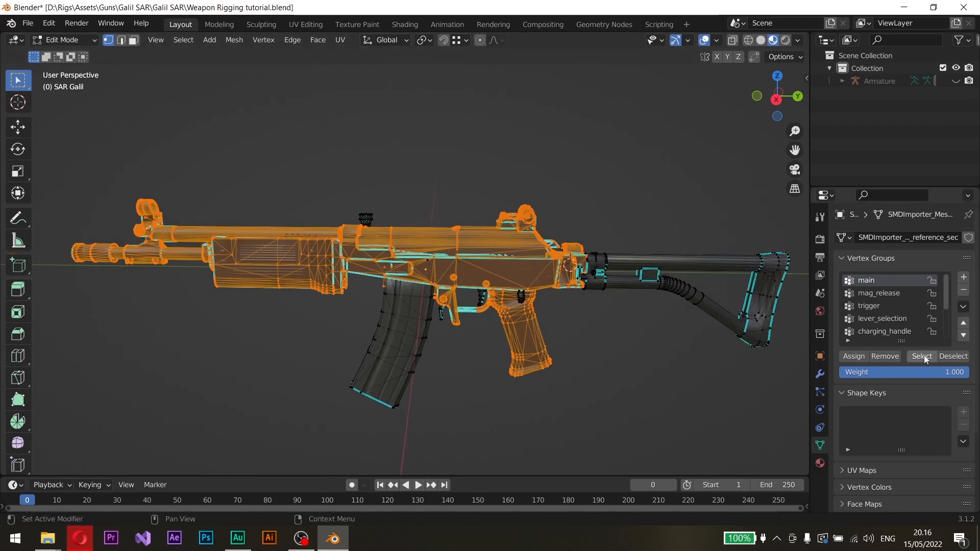
{"action": "middle_click_drag", "start_coordinate": [531, 283], "coordinate": [503, 277]}
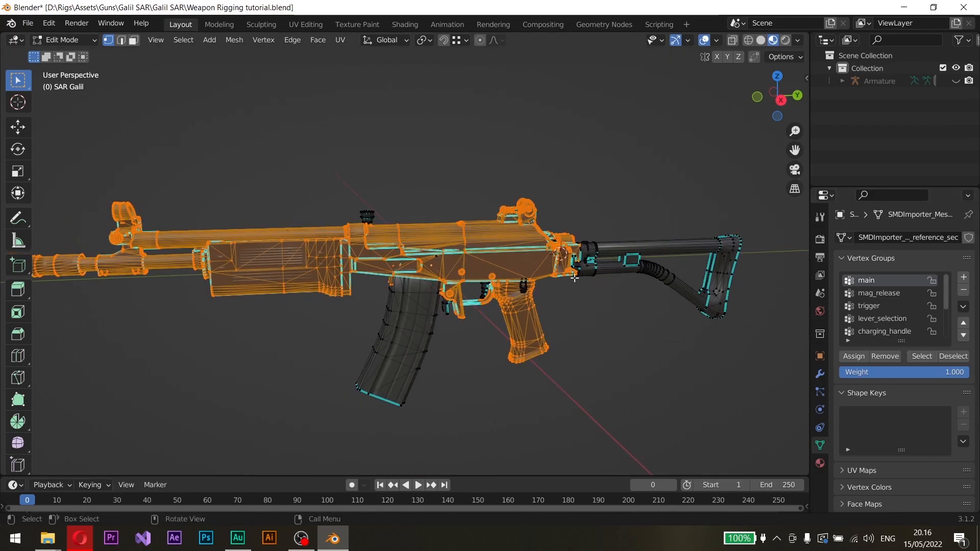
{"action": "middle_click_drag", "start_coordinate": [440, 260], "coordinate": [481, 265]}
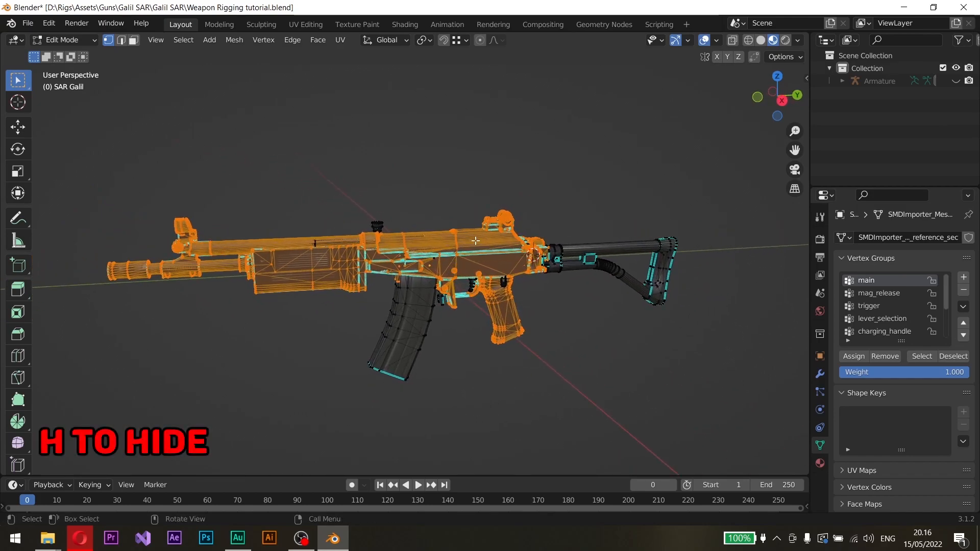
{"action": "key", "text": "h"}
Step: Assign the linked geometry of the magazine release to the mag_release vertex group and hide it
{"action": "scroll", "coordinate": [485, 261], "scroll_direction": "up", "scroll_amount": 6}
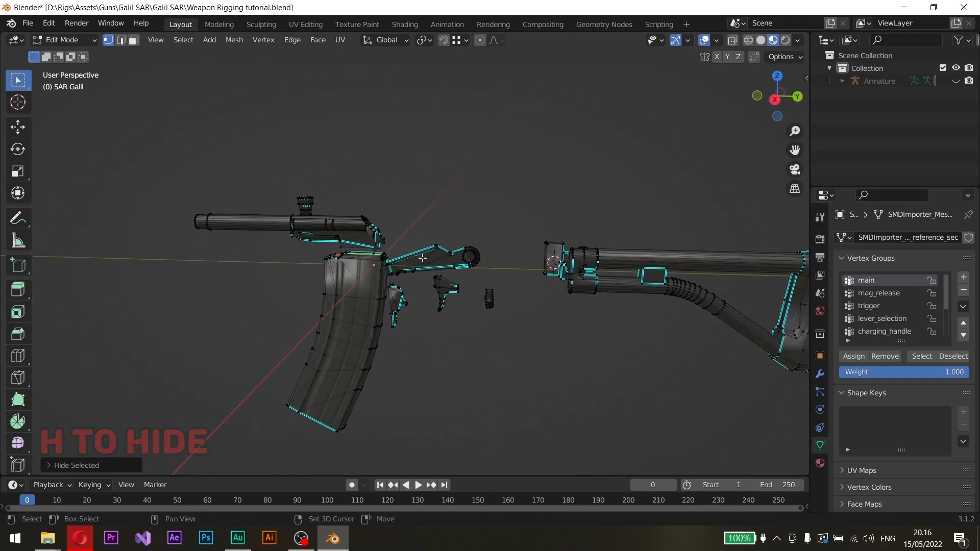
{"action": "middle_click_drag", "start_coordinate": [494, 255], "coordinate": [519, 245], "text": "shift"}
{"action": "scroll", "coordinate": [430, 245], "scroll_direction": "up", "scroll_amount": 1}
{"action": "scroll", "coordinate": [396, 265], "scroll_direction": "down", "scroll_amount": 2}
{"action": "scroll", "coordinate": [519, 245], "scroll_direction": "up", "scroll_amount": 5}
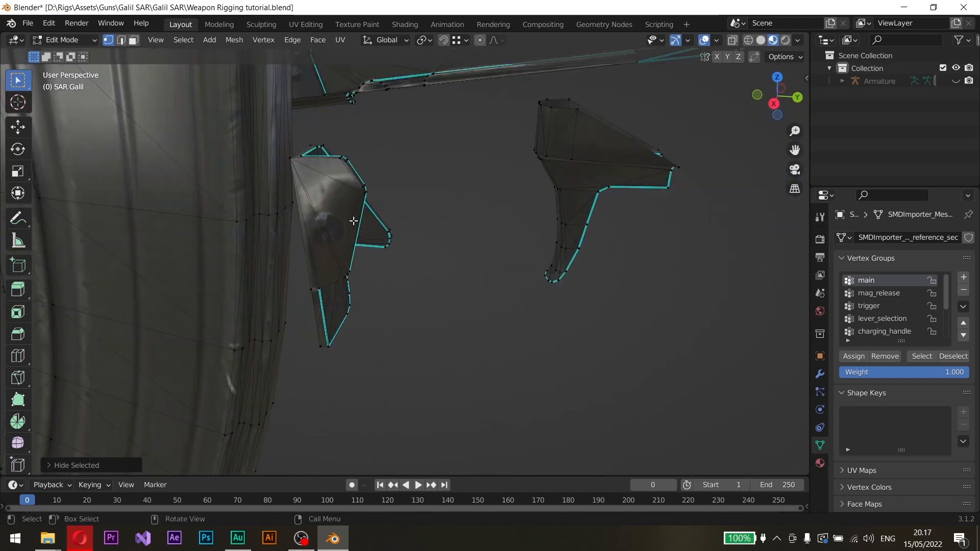
{"action": "mouse_move", "coordinate": [352, 221]}
{"action": "middle_mouse_down"}
{"action": "mouse_move", "coordinate": [343, 213]}
{"action": "mouse_move", "coordinate": [353, 230]}
{"action": "middle_mouse_up"}
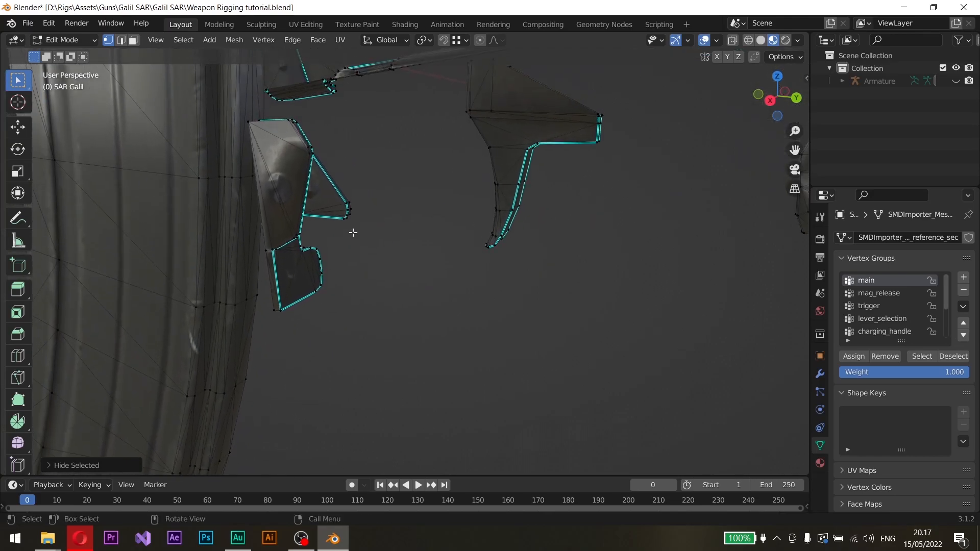
{"action": "key", "text": "l"}
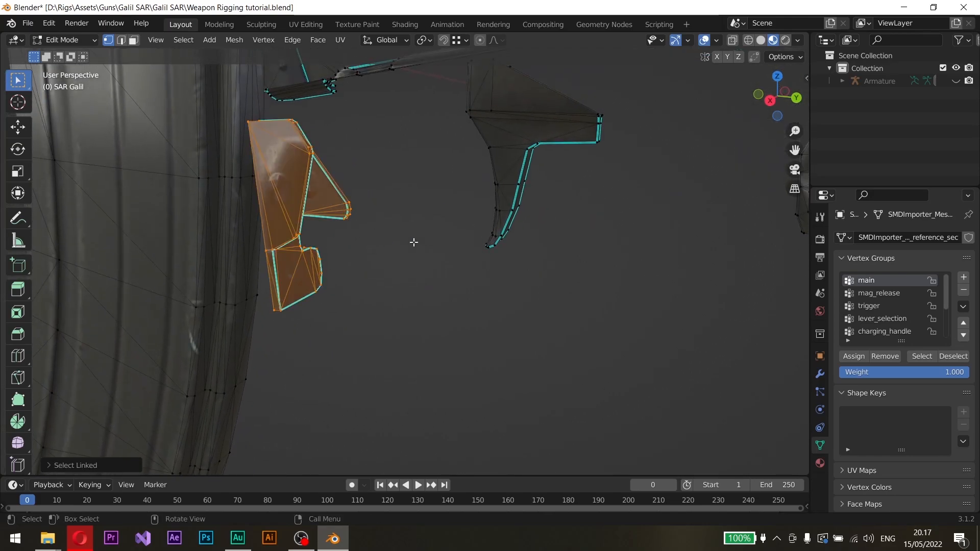
{"action": "left_click", "coordinate": [879, 294]}
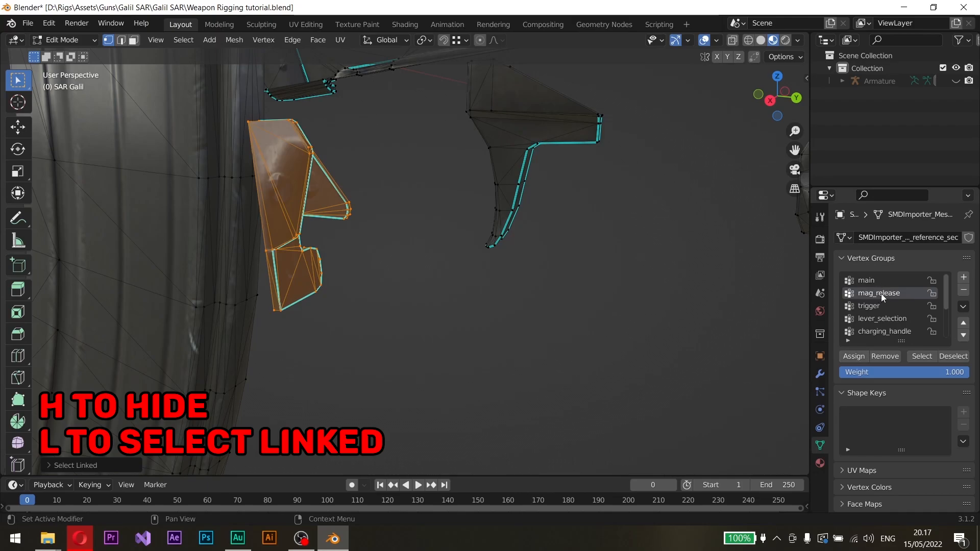
{"action": "left_click", "coordinate": [848, 359]}
{"action": "scroll", "coordinate": [384, 249], "scroll_direction": "down", "scroll_amount": 2}
{"action": "key", "text": "h"}
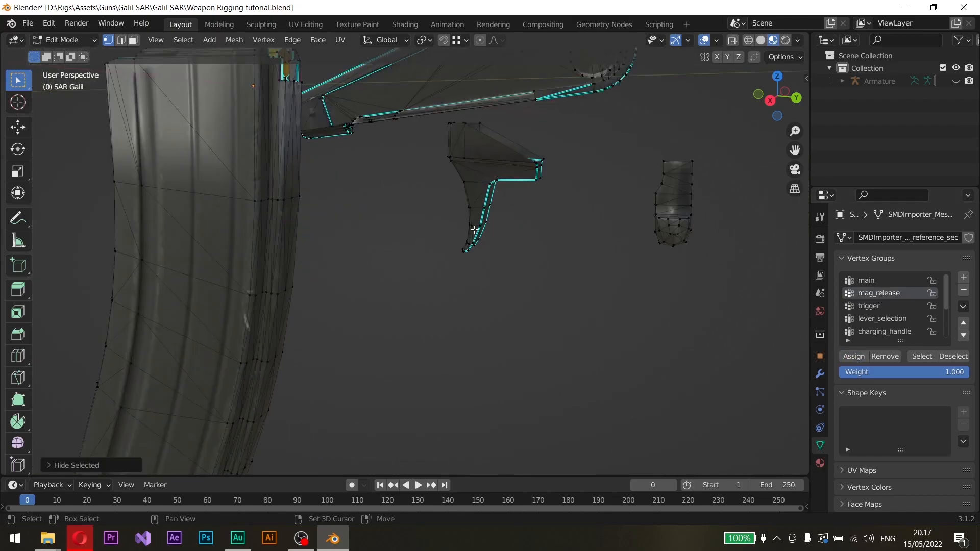
Step: Assign the linked geometry of the trigger to the trigger vertex group and hide it
{"action": "middle_click_drag", "start_coordinate": [517, 162], "coordinate": [444, 236], "text": "shift"}
{"action": "key", "text": "l"}
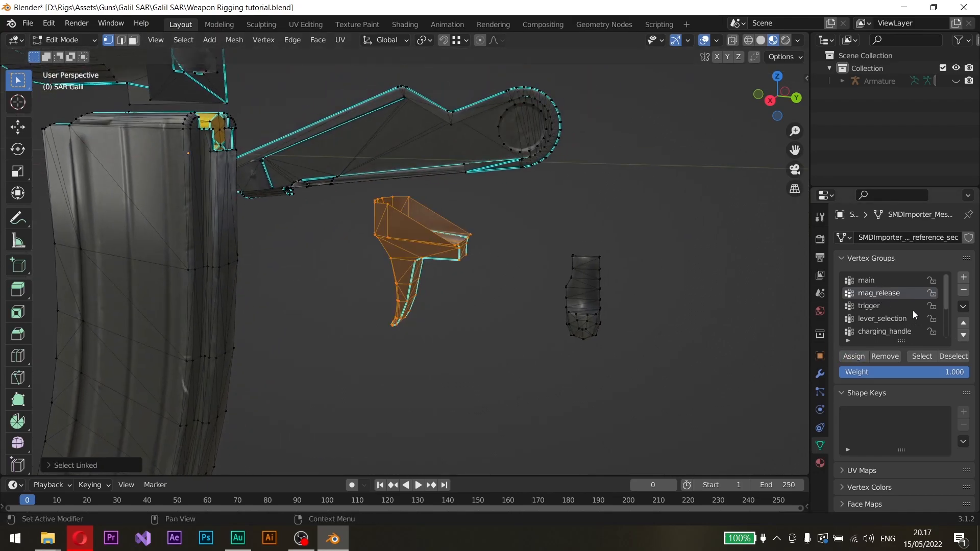
{"action": "left_click", "coordinate": [888, 305]}
{"action": "left_click", "coordinate": [853, 356]}
{"action": "key", "text": "h"}
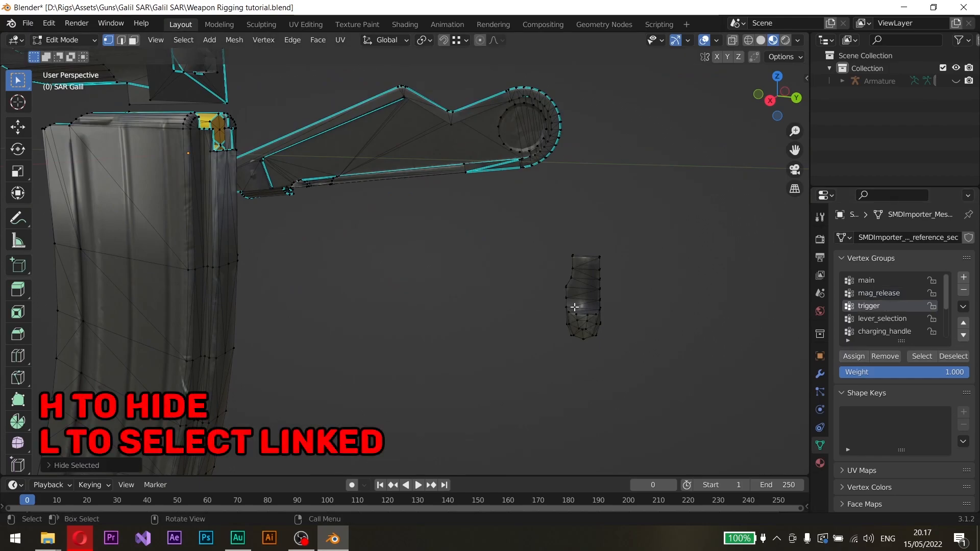
Step: Assign the small selector lever's linked geometry to the lever_selection vertex group and hide it
{"action": "middle_click_drag", "start_coordinate": [626, 306], "coordinate": [531, 299], "text": "shift"}
{"action": "key", "text": "l"}
{"action": "left_click", "coordinate": [882, 318]}
{"action": "left_click", "coordinate": [854, 356]}
{"action": "key", "text": "h"}
Step: Assign the bolt and charging handle geometry to the charging_handle vertex group and hide it
{"action": "scroll", "coordinate": [645, 208], "scroll_direction": "down", "scroll_amount": 2}
{"action": "middle_click_drag", "start_coordinate": [108, 114], "coordinate": [378, 230], "text": "shift"}
{"action": "key", "text": "l"}
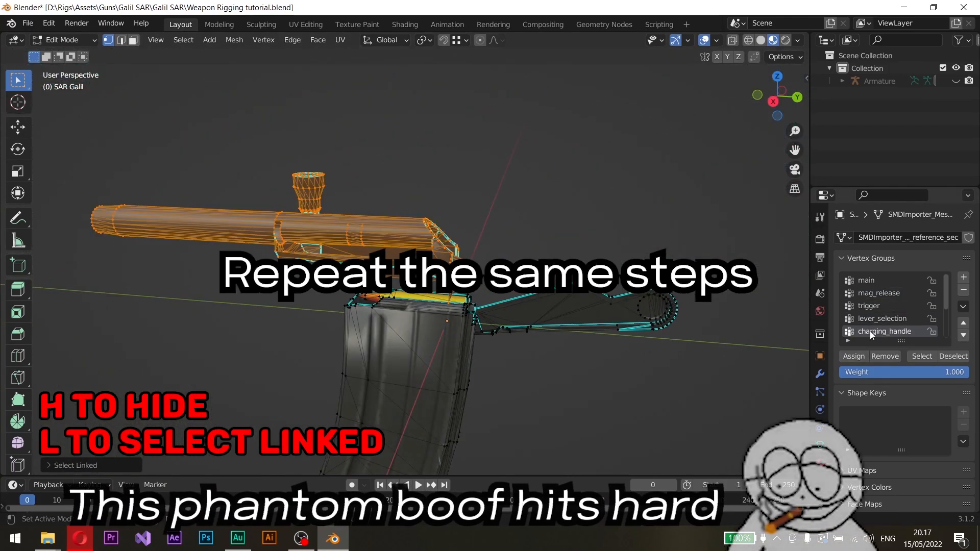
{"action": "left_click", "coordinate": [870, 332]}
{"action": "left_click", "coordinate": [853, 356]}
{"action": "key", "text": "h"}
Step: Assign the long safety lever's linked geometry to the safety_lever vertex group and hide it
{"action": "scroll", "coordinate": [904, 312], "scroll_direction": "down", "scroll_amount": 2}
{"action": "left_click", "coordinate": [879, 319]}
{"action": "key", "text": "l"}
{"action": "left_click", "coordinate": [862, 357]}
{"action": "key", "text": "h"}
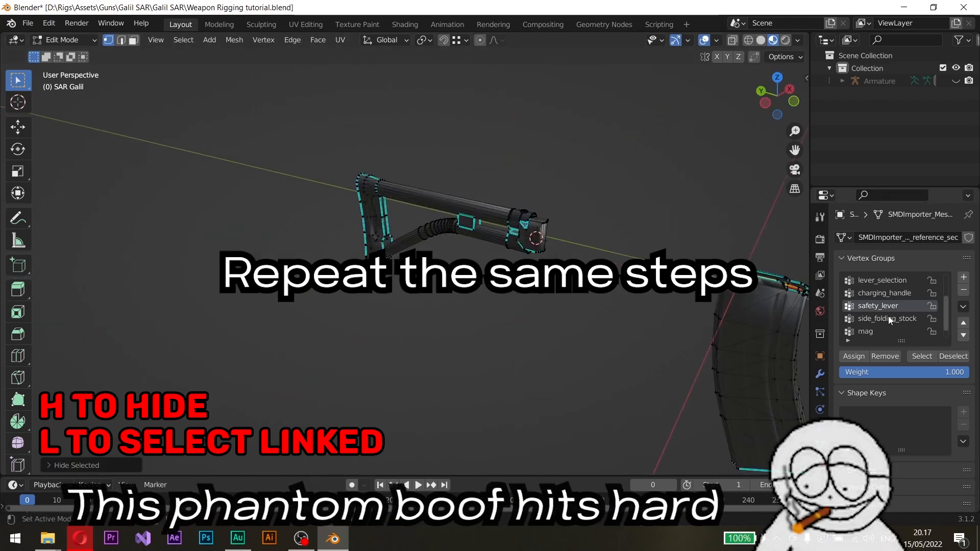
Step: Assign the linked pieces of the folding stock to the side_folding_stock vertex group and hide them
{"action": "left_click", "coordinate": [889, 323]}
{"action": "middle_click_drag", "start_coordinate": [558, 194], "coordinate": [597, 191]}
{"action": "key", "text": "l"}
{"action": "key", "text": "l"}
{"action": "left_click", "coordinate": [860, 358]}
{"action": "key", "text": "h"}
Step: Assign the magazine body's linked geometry to the mag vertex group and hide it
{"action": "middle_click_drag", "start_coordinate": [679, 248], "coordinate": [416, 227], "text": "shift"}
{"action": "scroll", "coordinate": [908, 329], "scroll_direction": "down", "scroll_amount": 1}
{"action": "left_click", "coordinate": [883, 319]}
{"action": "scroll", "coordinate": [589, 225], "scroll_direction": "up", "scroll_amount": 2}
{"action": "key", "text": "l"}
{"action": "left_click", "coordinate": [854, 356]}
{"action": "middle_click_drag", "start_coordinate": [580, 288], "coordinate": [527, 252], "text": "shift"}
{"action": "key", "text": "h"}
{"action": "middle_click_drag", "start_coordinate": [684, 247], "coordinate": [416, 206]}
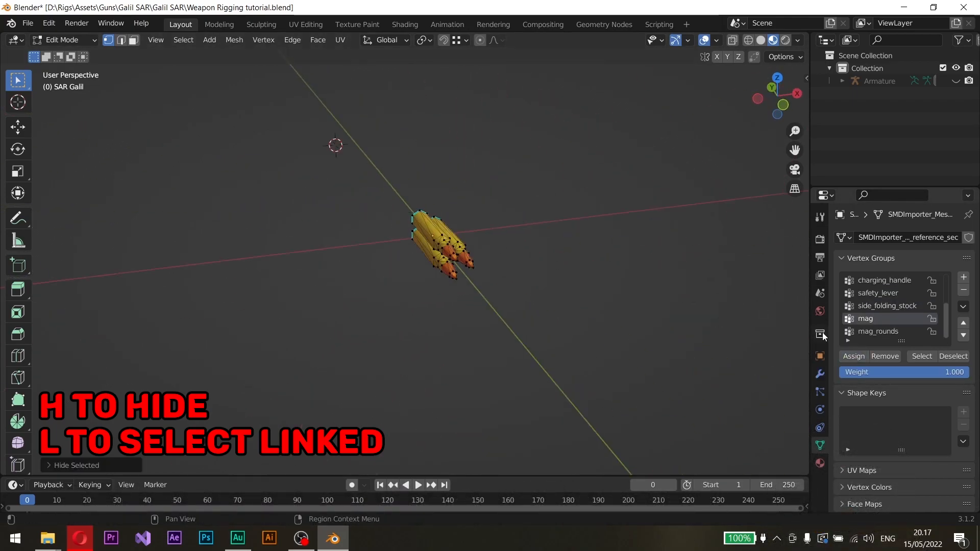
Step: Select the three cartridges as linked geometry and assign them to the mag_rounds vertex group
{"action": "scroll", "coordinate": [444, 261], "scroll_direction": "up", "scroll_amount": 4}
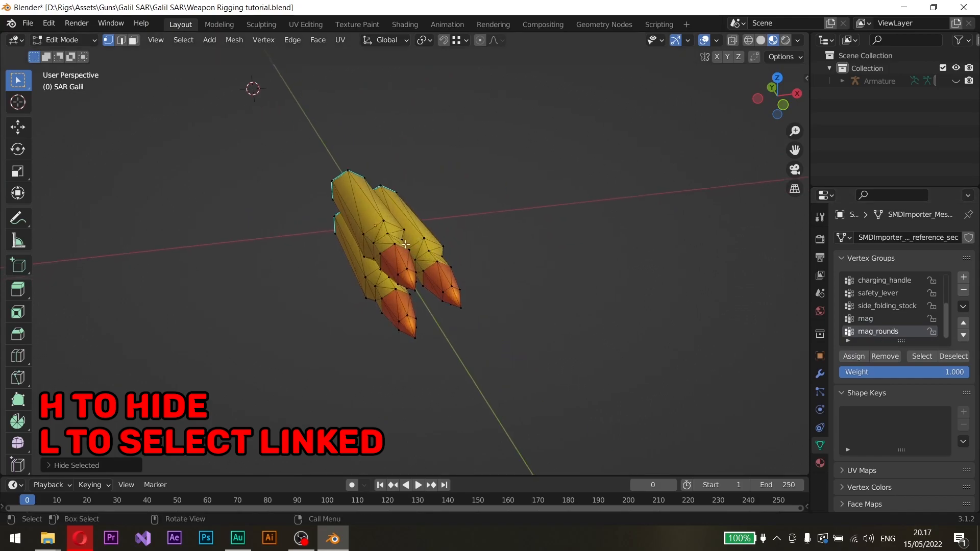
{"action": "key", "text": "l"}
{"action": "key", "text": "l"}
{"action": "key", "text": "l"}
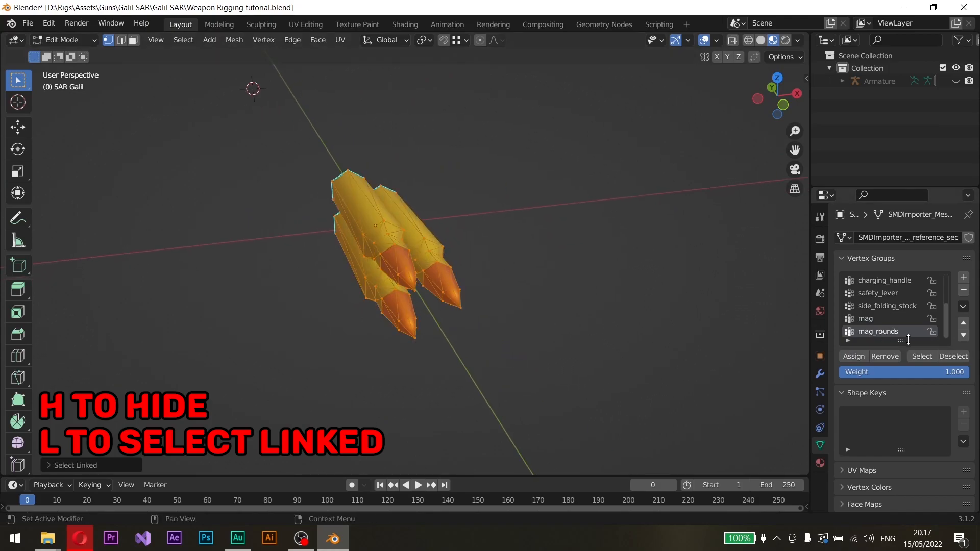
{"action": "left_click", "coordinate": [854, 356]}
Step: Reveal all the hidden mesh parts, return to Object Mode and unhide the armature
{"action": "scroll", "coordinate": [635, 302], "scroll_direction": "down", "scroll_amount": 4}
{"action": "middle_click_drag", "start_coordinate": [634, 302], "coordinate": [517, 274]}
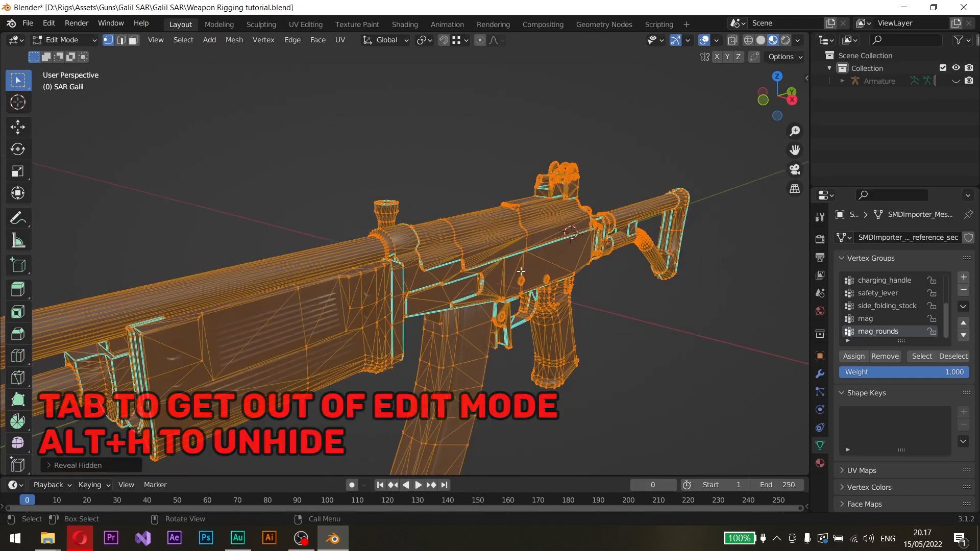
{"action": "key", "text": "Tab"}
{"action": "scroll", "coordinate": [470, 274], "scroll_direction": "down", "scroll_amount": 3}
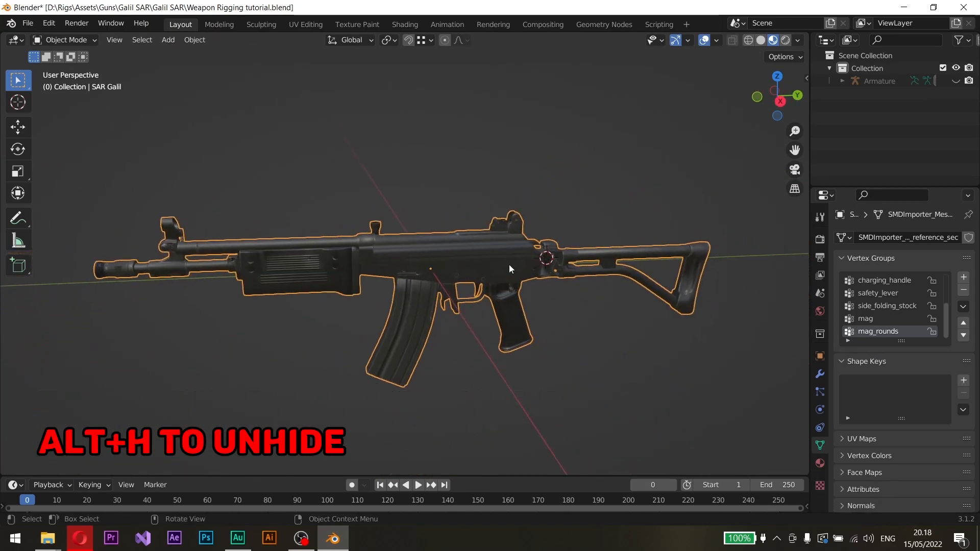
{"action": "key", "text": "alt+h"}
{"action": "scroll", "coordinate": [470, 256], "scroll_direction": "up", "scroll_amount": 3}
Step: Select the armature and switch it to Pose Mode
{"action": "left_click", "coordinate": [455, 253]}
{"action": "scroll", "coordinate": [467, 253], "scroll_direction": "down", "scroll_amount": 2}
{"action": "middle_click_drag", "start_coordinate": [514, 255], "coordinate": [507, 252]}
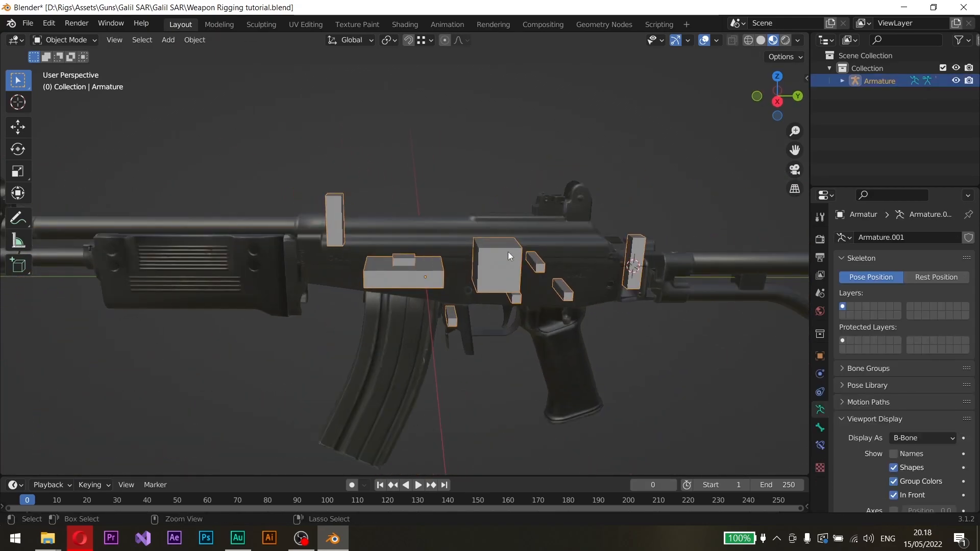
{"action": "key", "text": "ctrl+Tab"}
Step: Try moving the armature's bones, including the mag bone, to test whether the rifle parts follow them
{"action": "key", "text": "g"}
{"action": "key", "text": "Escape"}
{"action": "left_click", "coordinate": [416, 270]}
{"action": "key", "text": "g"}
{"action": "key", "text": "Escape"}
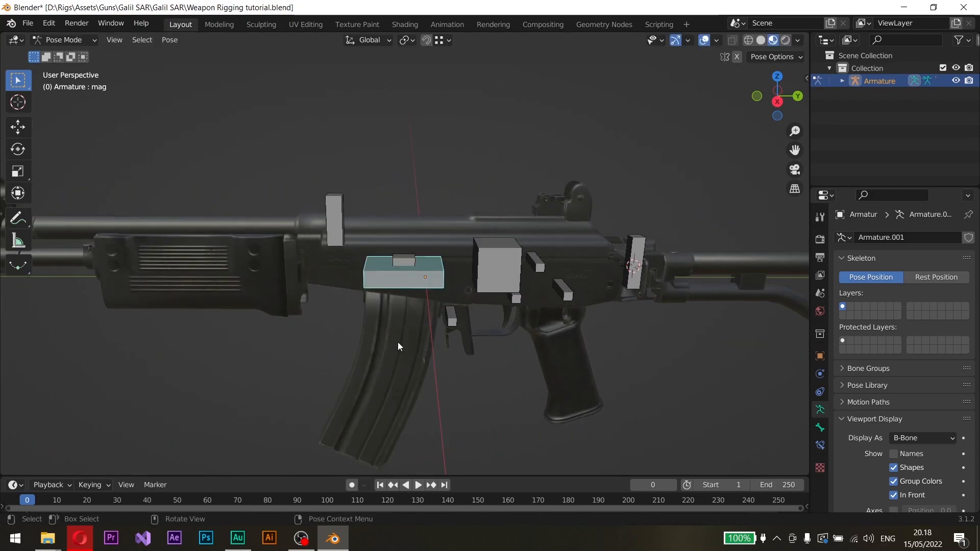
Step: Try rotating the lever_selection bone about the X axis to test whether the selector lever follows it
{"action": "left_click", "coordinate": [569, 292]}
{"action": "middle_click_drag", "start_coordinate": [591, 287], "coordinate": [486, 240], "text": "shift"}
{"action": "scroll", "coordinate": [561, 220], "scroll_direction": "up", "scroll_amount": 4}
{"action": "middle_click_drag", "start_coordinate": [679, 204], "coordinate": [616, 207], "text": "shift"}
{"action": "scroll", "coordinate": [616, 207], "scroll_direction": "up", "scroll_amount": 3}
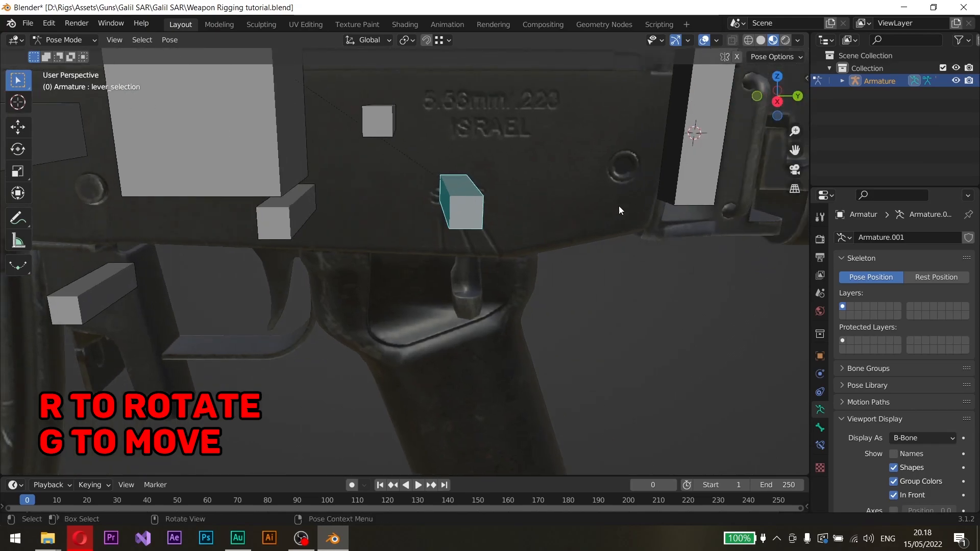
{"action": "key", "text": "r"}
{"action": "key", "text": "x"}
{"action": "right_click", "coordinate": [577, 255]}
{"action": "scroll", "coordinate": [571, 254], "scroll_direction": "down", "scroll_amount": 1}
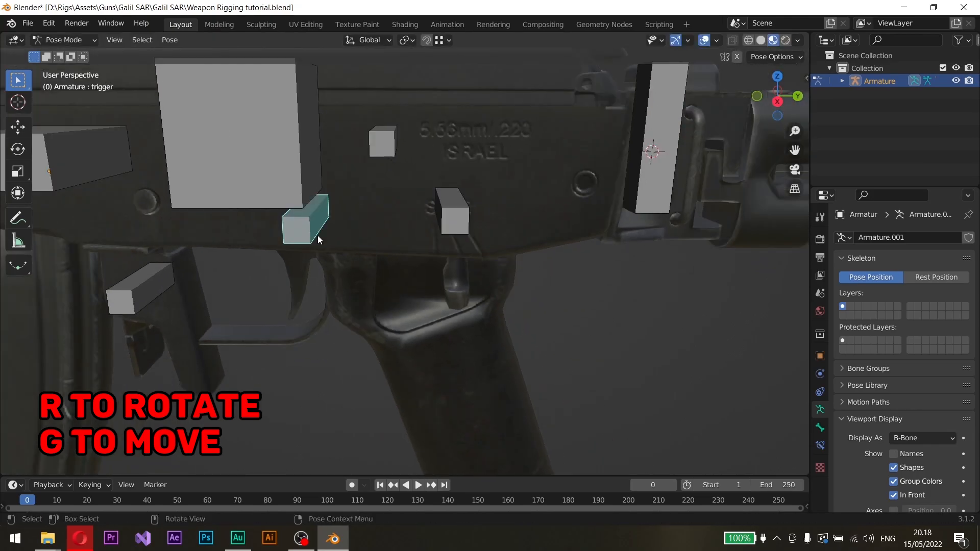
Step: Try rotating the trigger bone about the X axis to test the trigger's movement
{"action": "left_click", "coordinate": [302, 230]}
{"action": "middle_click_drag", "start_coordinate": [327, 228], "coordinate": [404, 225], "text": "shift"}
{"action": "key", "text": "r"}
{"action": "key", "text": "x"}
{"action": "right_click", "coordinate": [393, 276]}
Step: Try rotating the magazine release bone in front of the trigger about the X axis to test its movement
{"action": "scroll", "coordinate": [500, 291], "scroll_direction": "up", "scroll_amount": 3}
{"action": "middle_click_drag", "start_coordinate": [286, 300], "coordinate": [502, 275], "text": "shift"}
{"action": "left_click", "coordinate": [414, 277]}
{"action": "key", "text": "r"}
{"action": "key", "text": "x"}
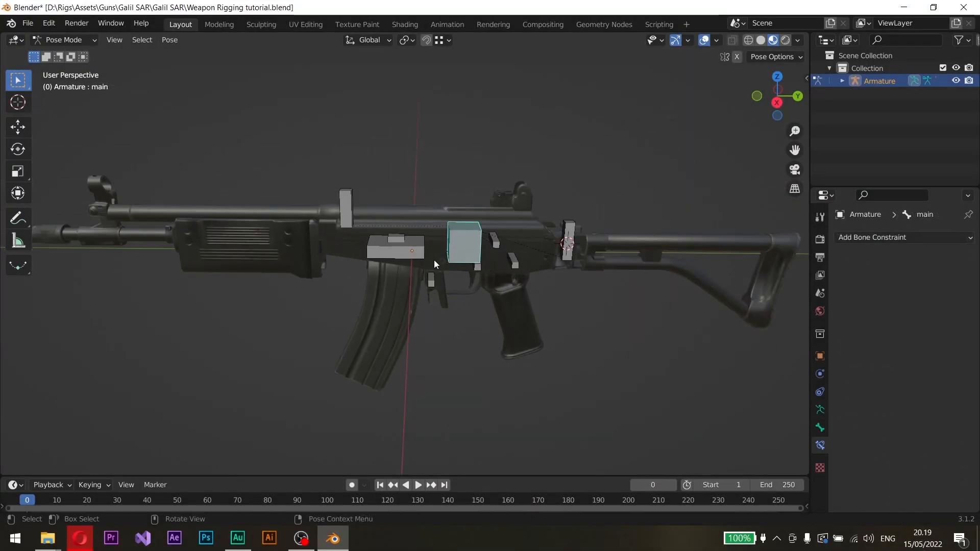
Step: Select the mag bone and add a Child Of bone constraint to it
{"action": "left_click", "coordinate": [464, 240]}
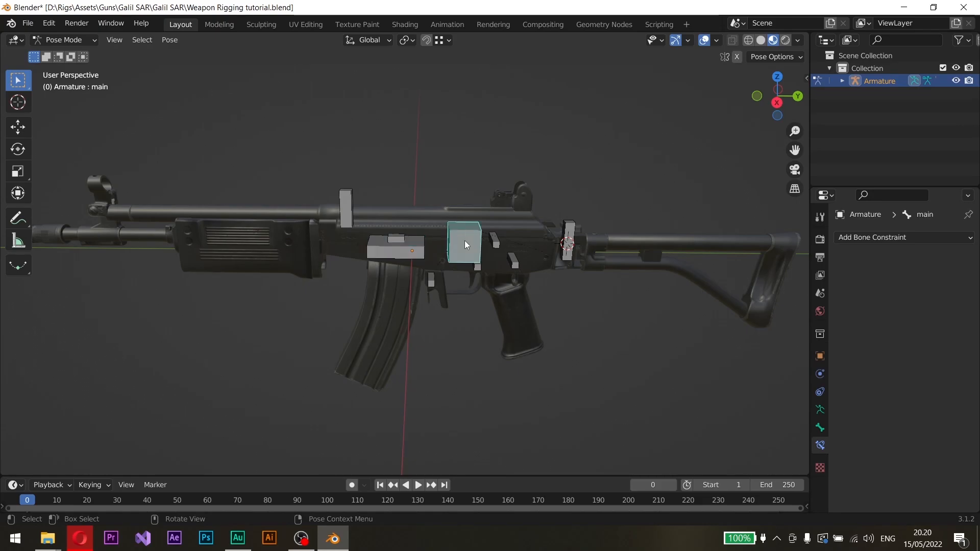
{"action": "left_click", "coordinate": [413, 252]}
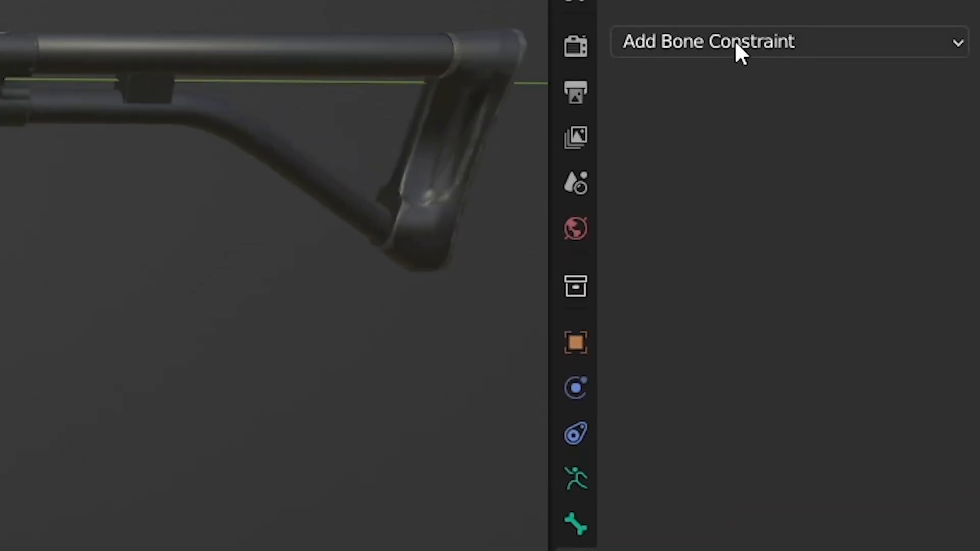
{"action": "left_click", "coordinate": [735, 40]}
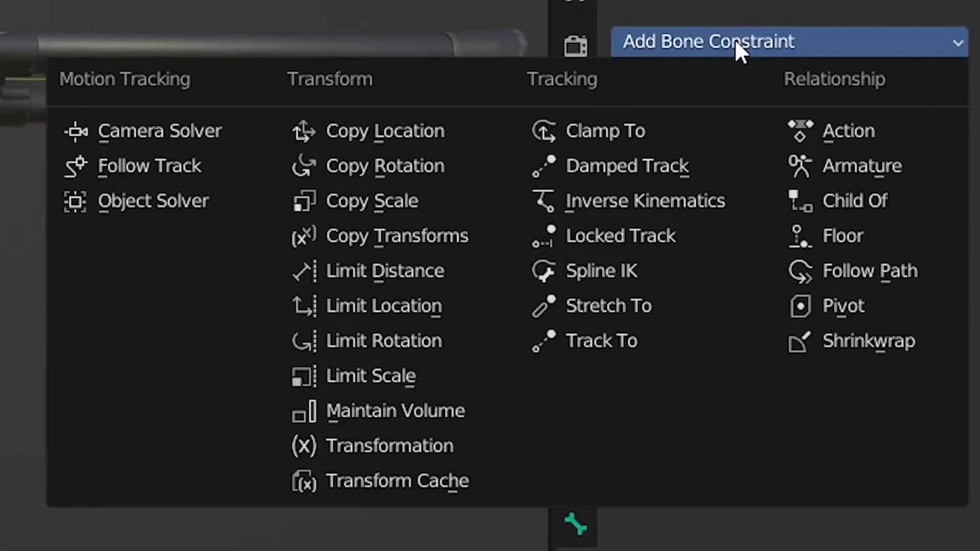
{"action": "left_click", "coordinate": [835, 209]}
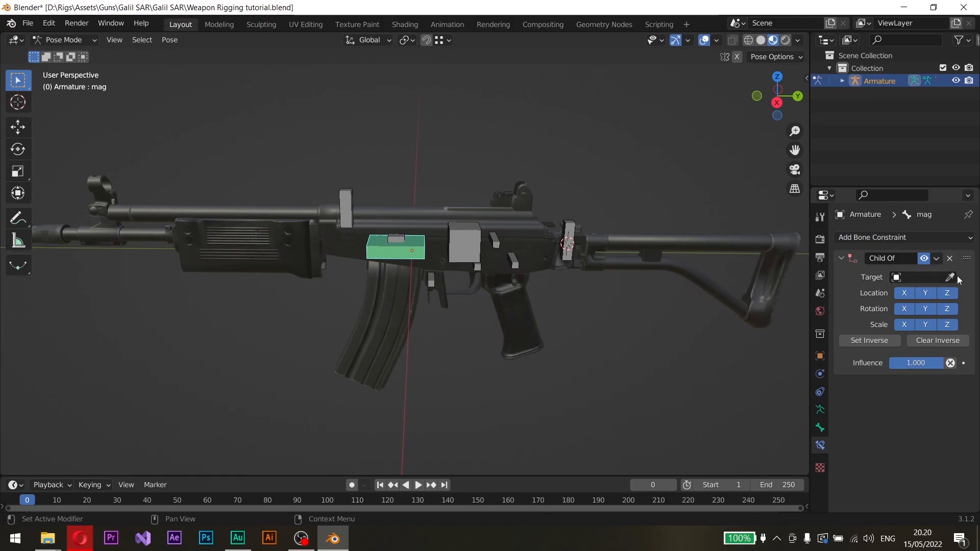
Step: Set the mag bone's Child Of constraint to target the Armature and its main bone
{"action": "left_click", "coordinate": [950, 277]}
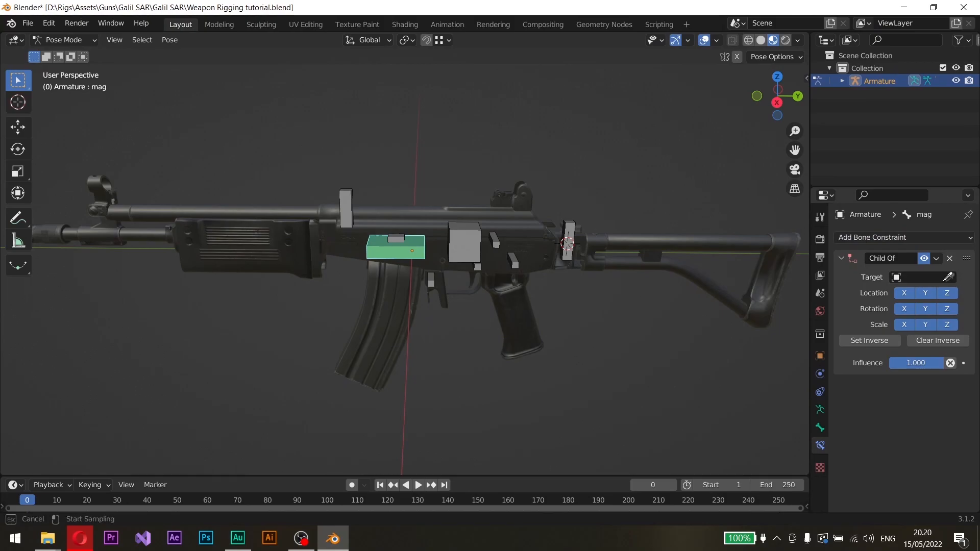
{"action": "left_click", "coordinate": [481, 242]}
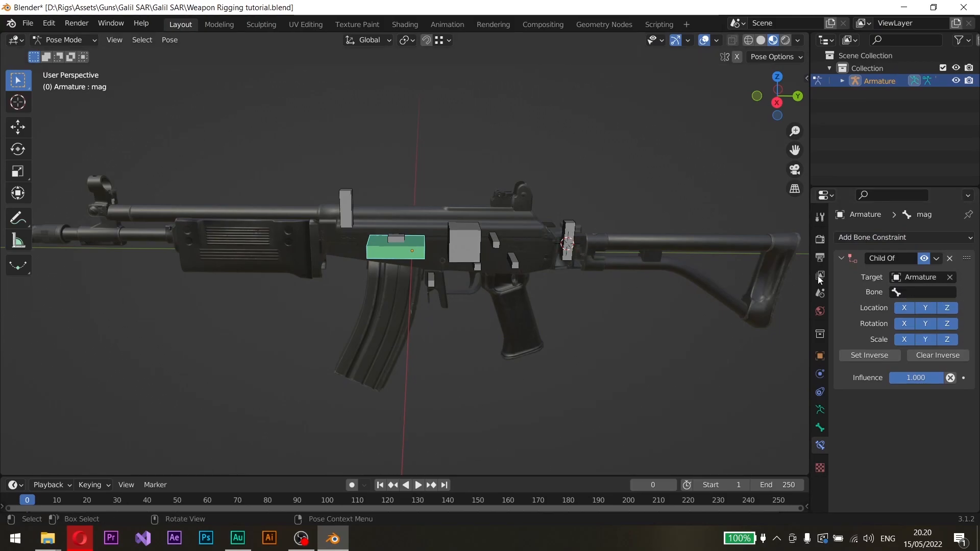
{"action": "left_click", "coordinate": [932, 292]}
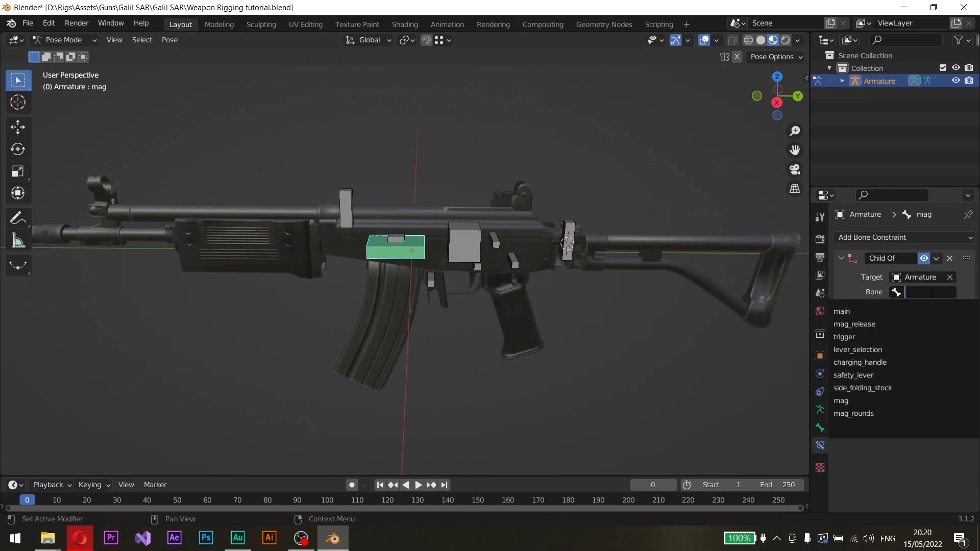
{"action": "left_click", "coordinate": [858, 311]}
{"action": "scroll", "coordinate": [487, 256], "scroll_direction": "down", "scroll_amount": 1}
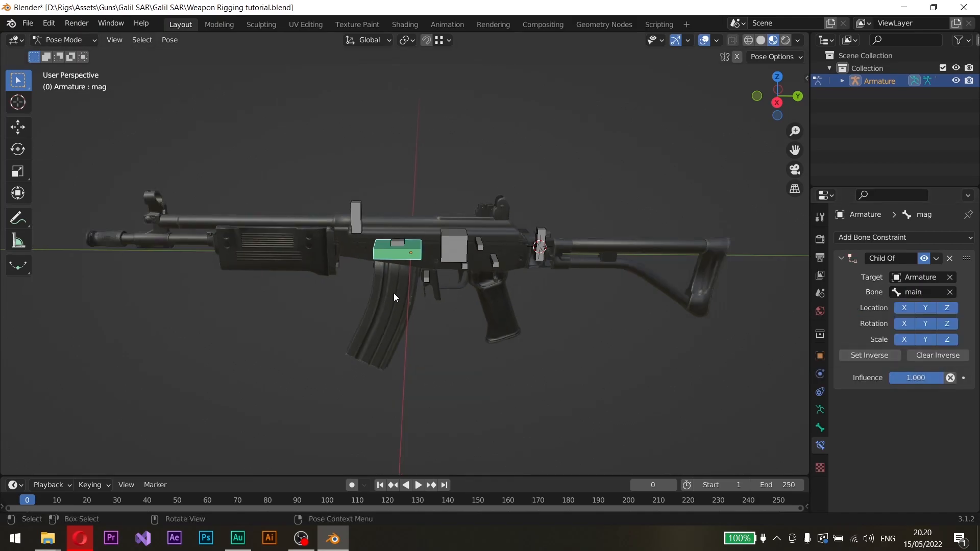
{"action": "scroll", "coordinate": [345, 270], "scroll_direction": "down", "scroll_amount": 1}
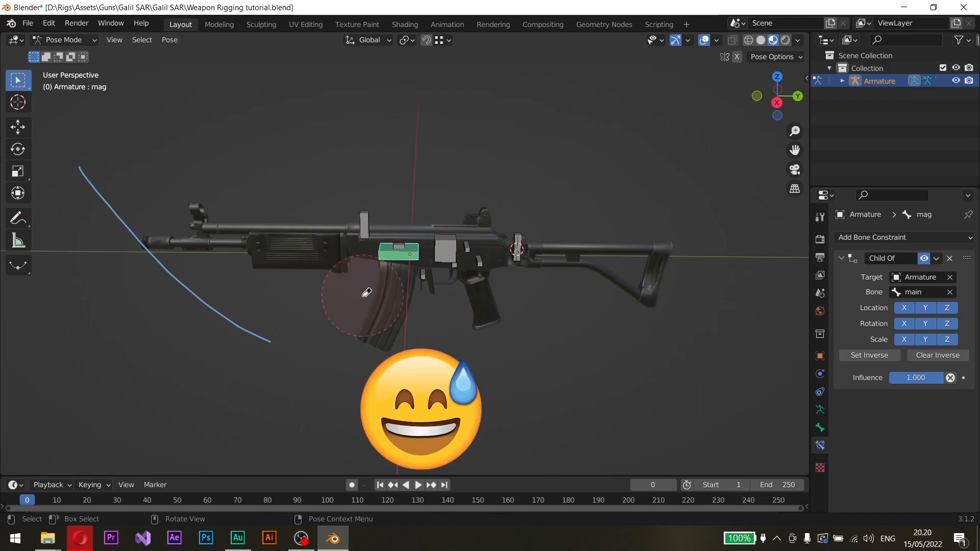
{"action": "right_click_drag", "start_coordinate": [277, 331], "coordinate": [256, 346]}
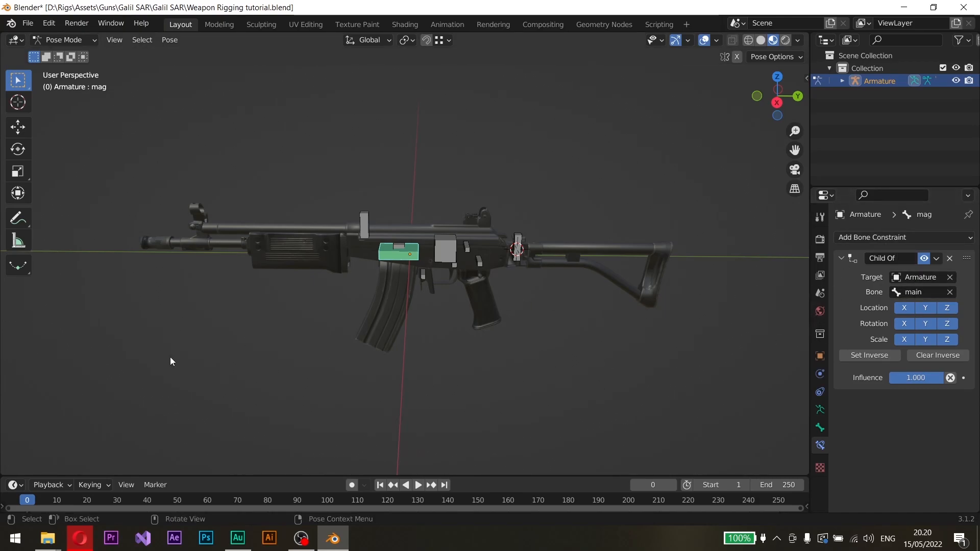
{"action": "left_click_drag", "start_coordinate": [50, 236], "coordinate": [77, 384]}
{"action": "left_click_drag", "start_coordinate": [530, 118], "coordinate": [470, 234]}
{"action": "left_click_drag", "start_coordinate": [785, 395], "coordinate": [537, 434]}
{"action": "mouse_move", "coordinate": [537, 434]}
{"action": "right_mouse_down"}
{"action": "mouse_move", "coordinate": [598, 448]}
{"action": "mouse_move", "coordinate": [642, 388]}
{"action": "mouse_move", "coordinate": [15, 368]}
{"action": "right_mouse_up"}
Step: Try moving the main bone to test whether the mag bone follows it, cancel the move and reselect the mag bone
{"action": "scroll", "coordinate": [394, 374], "scroll_direction": "up", "scroll_amount": 1}
{"action": "scroll", "coordinate": [407, 343], "scroll_direction": "down", "scroll_amount": 1}
{"action": "middle_click_drag", "start_coordinate": [432, 298], "coordinate": [428, 301], "text": "shift"}
{"action": "scroll", "coordinate": [427, 299], "scroll_direction": "up", "scroll_amount": 5}
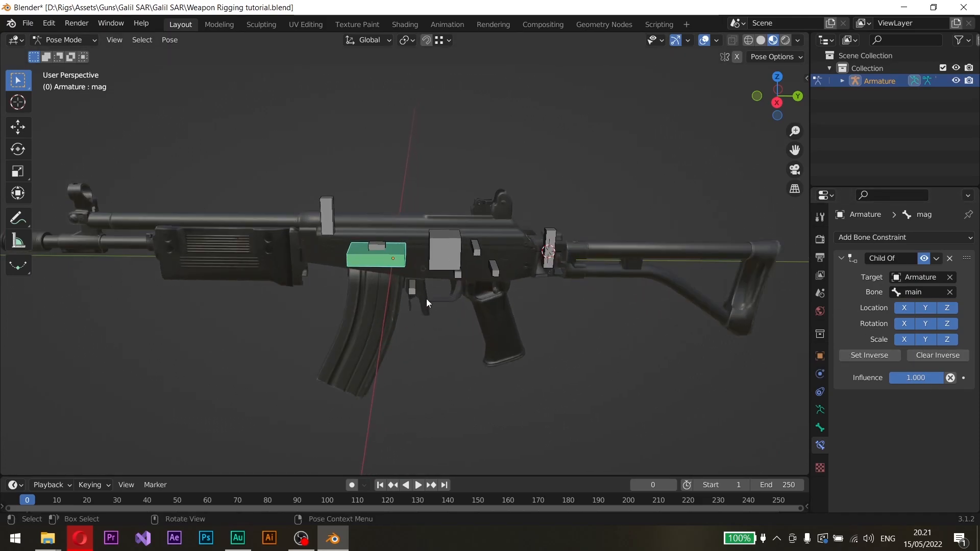
{"action": "scroll", "coordinate": [428, 296], "scroll_direction": "down", "scroll_amount": 2}
{"action": "left_click", "coordinate": [459, 261]}
{"action": "key", "text": "g"}
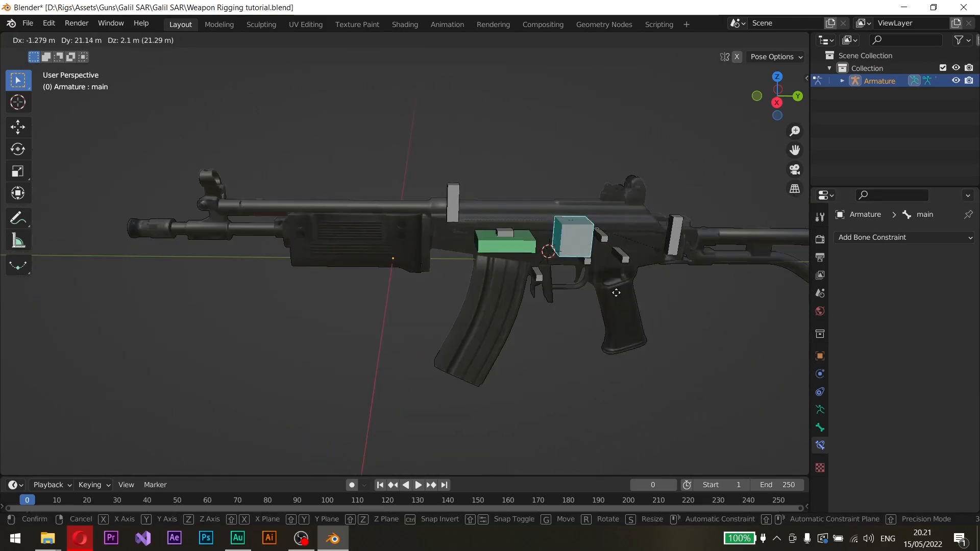
{"action": "right_click", "coordinate": [385, 305]}
{"action": "left_click", "coordinate": [384, 306]}
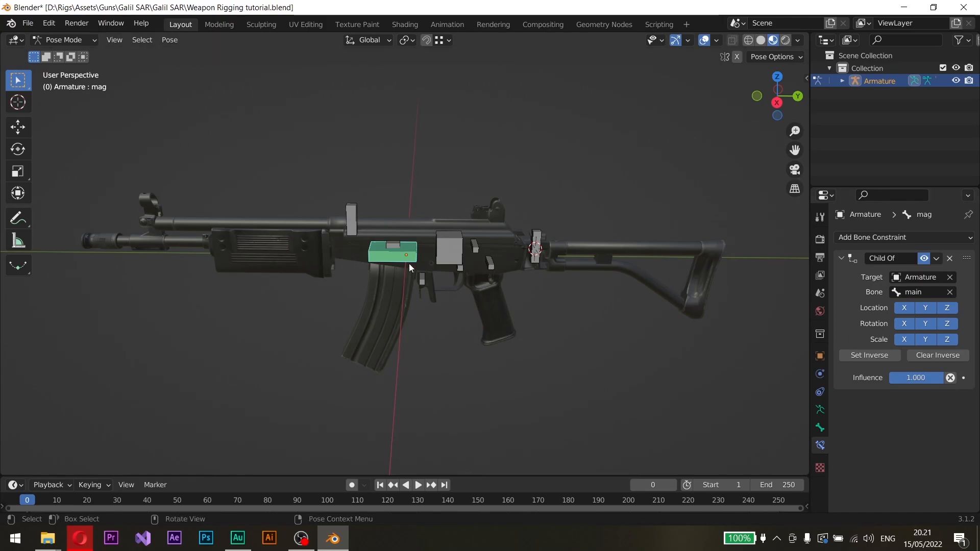
{"action": "scroll", "coordinate": [418, 259], "scroll_direction": "down", "scroll_amount": 1}
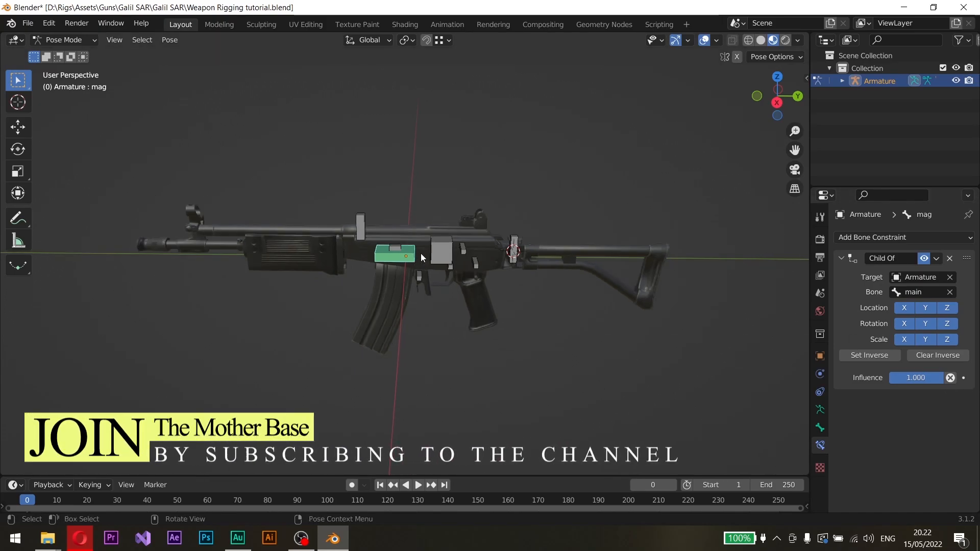
{"action": "scroll", "coordinate": [421, 257], "scroll_direction": "up", "scroll_amount": 4}
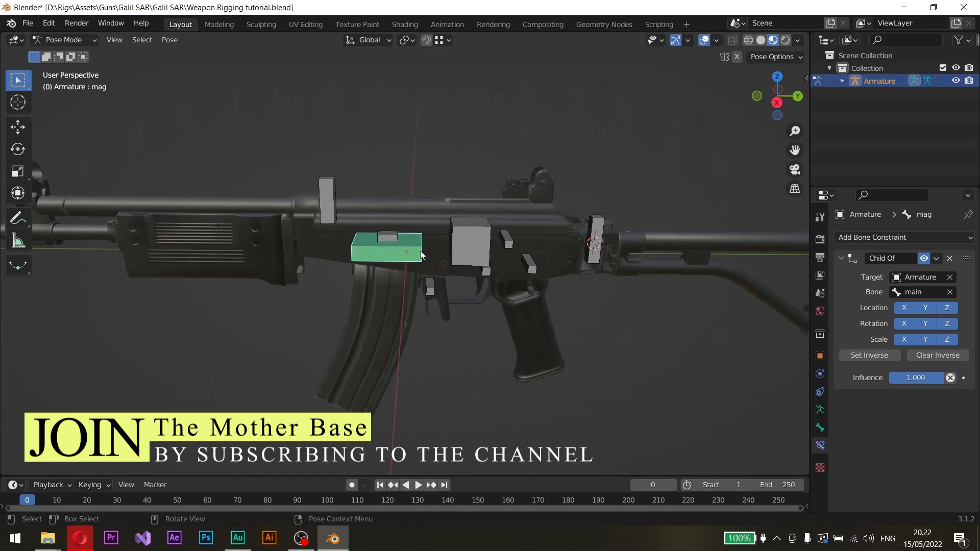
{"action": "scroll", "coordinate": [422, 256], "scroll_direction": "down", "scroll_amount": 1}
{"action": "scroll", "coordinate": [422, 255], "scroll_direction": "up", "scroll_amount": 2}
{"action": "scroll", "coordinate": [422, 256], "scroll_direction": "down", "scroll_amount": 2}
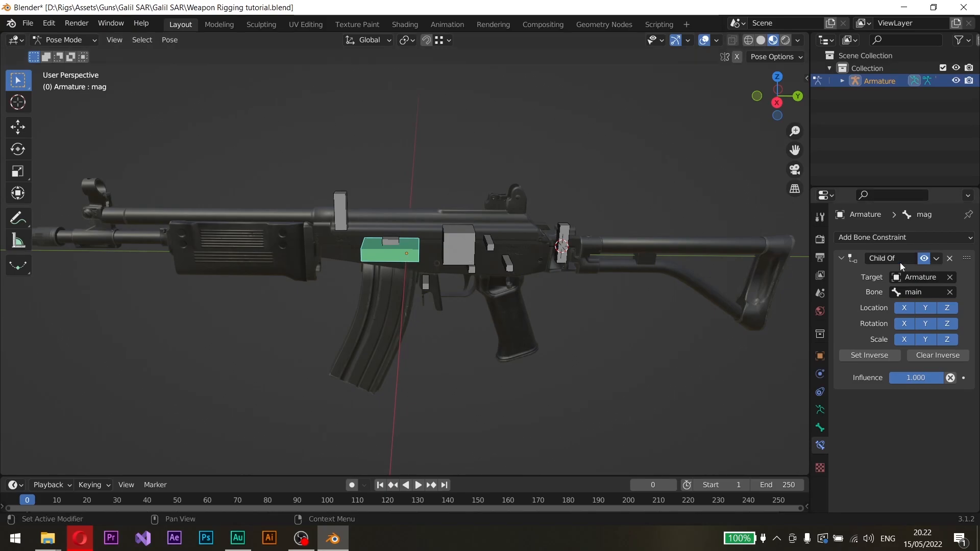
{"action": "middle_click_drag", "start_coordinate": [392, 278], "coordinate": [403, 288]}
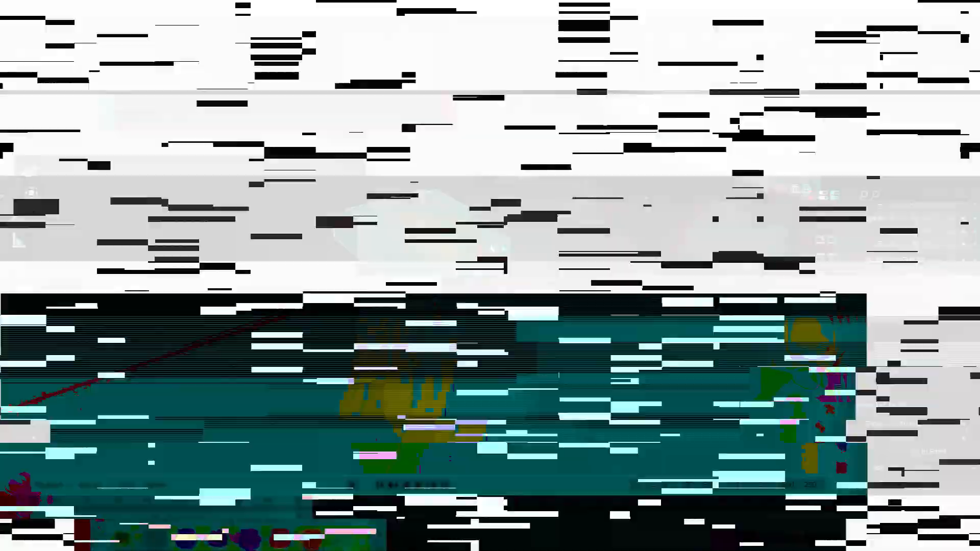